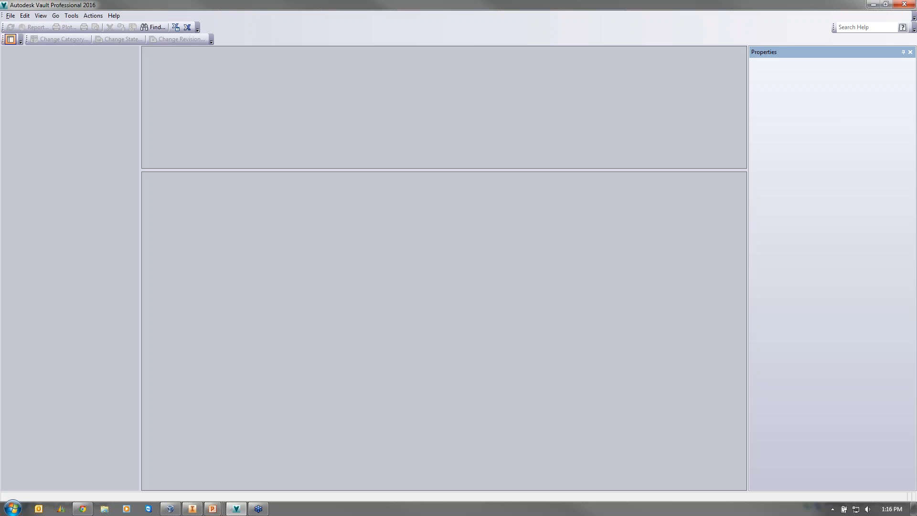
- Log in to the BAC Mono vault with Vault Account authentication and the account password
click(12, 16)
click(28, 26)
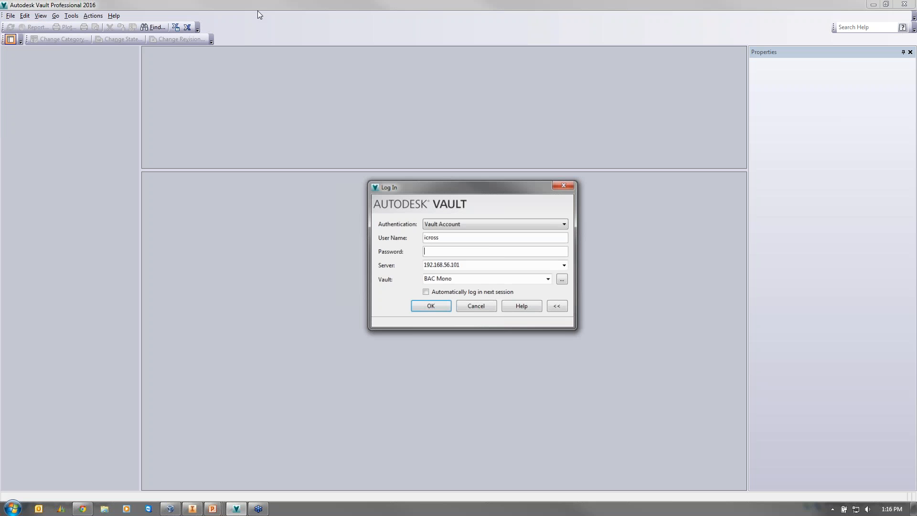
click(487, 251)
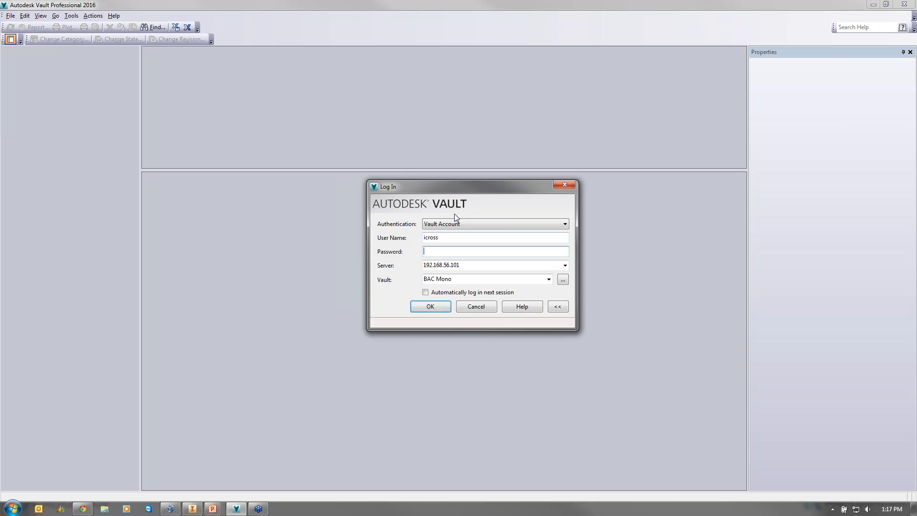
click(474, 223)
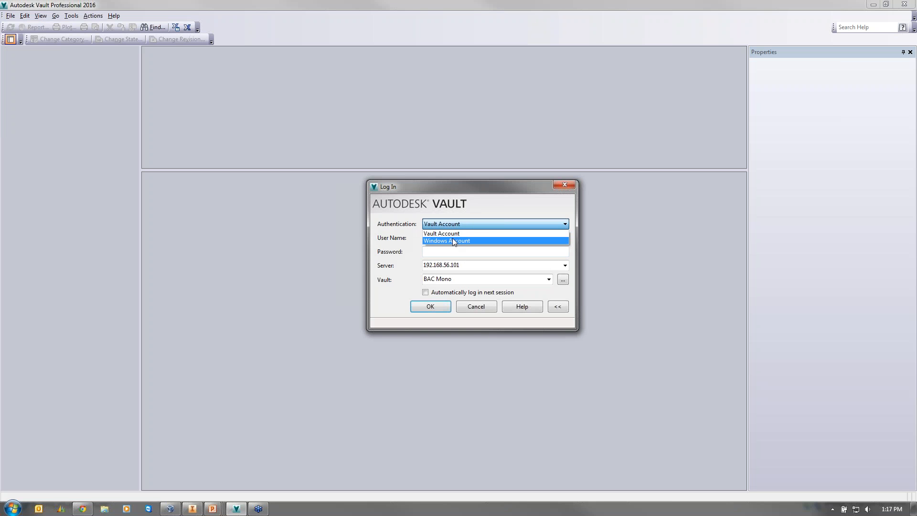
click(458, 253)
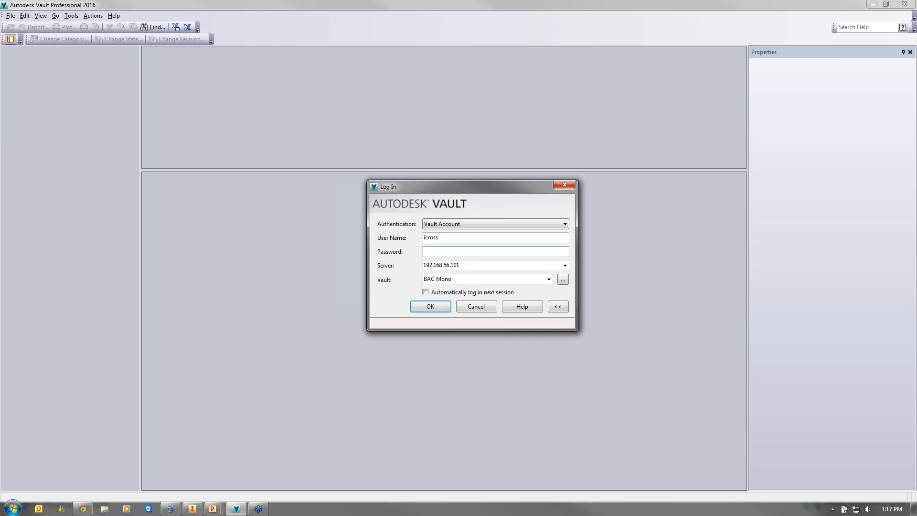
text(******)
key(Return)
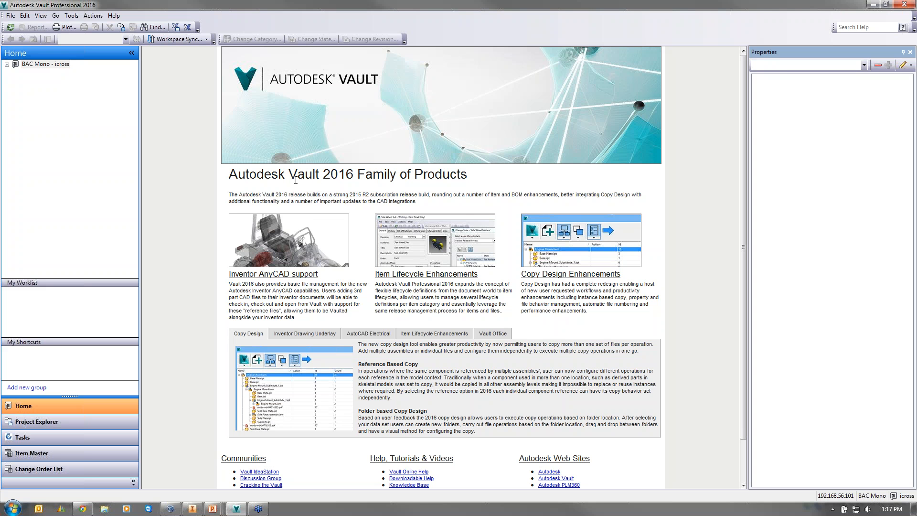
- Expand the vault tree through Project Explorer and Data, and open the Airbox AB folder
click(7, 64)
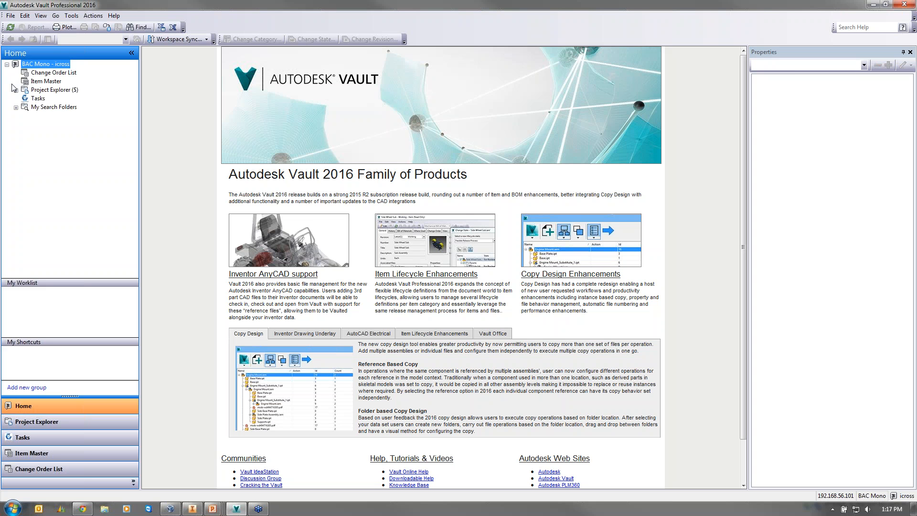
click(16, 90)
click(25, 107)
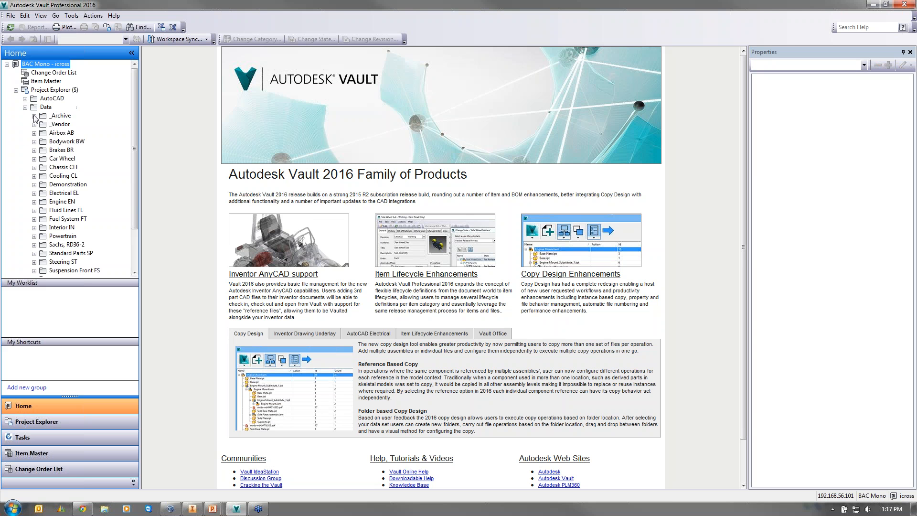
click(46, 133)
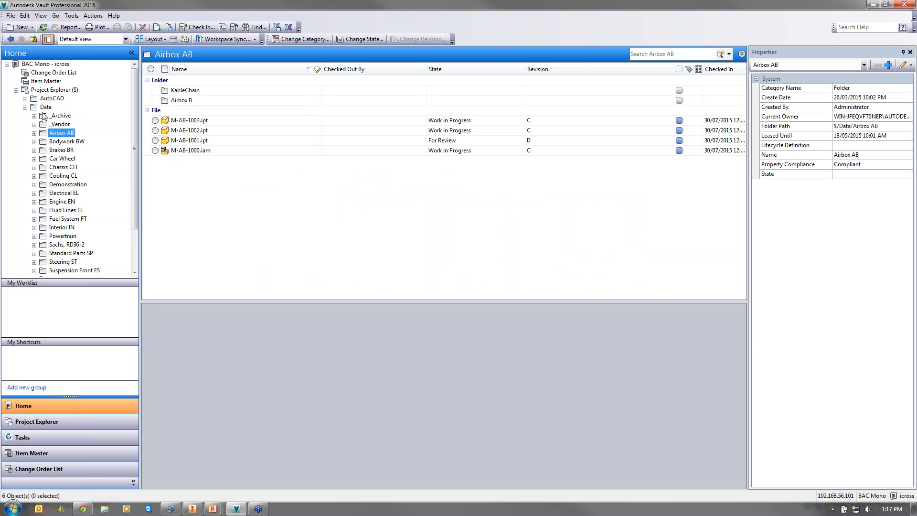
click(39, 90)
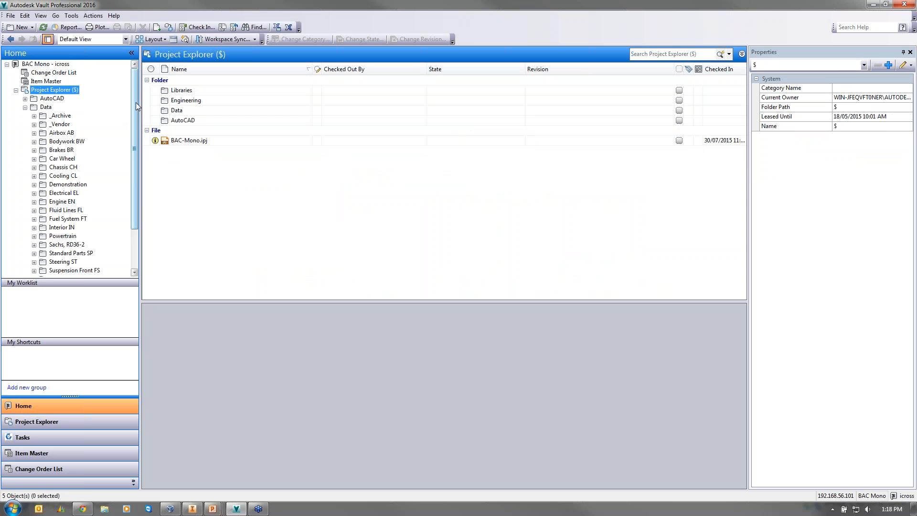
drag(136, 103, 136, 136)
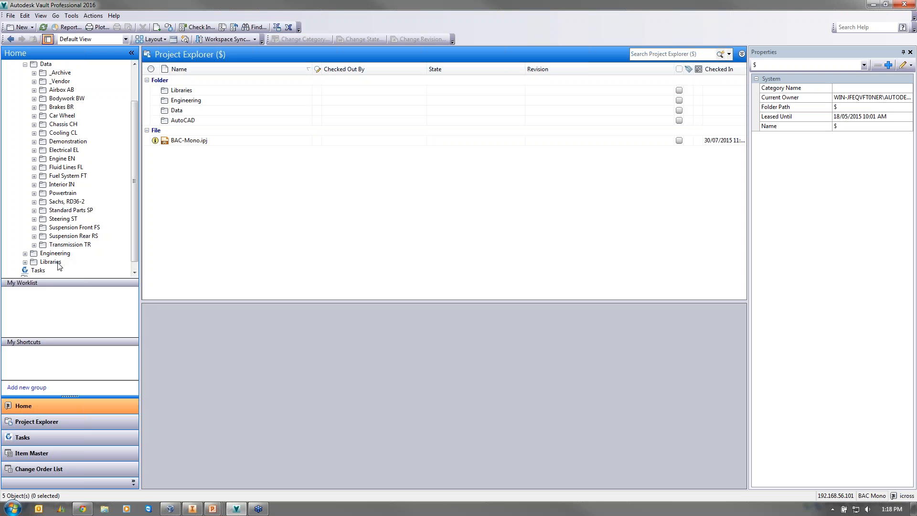
click(62, 90)
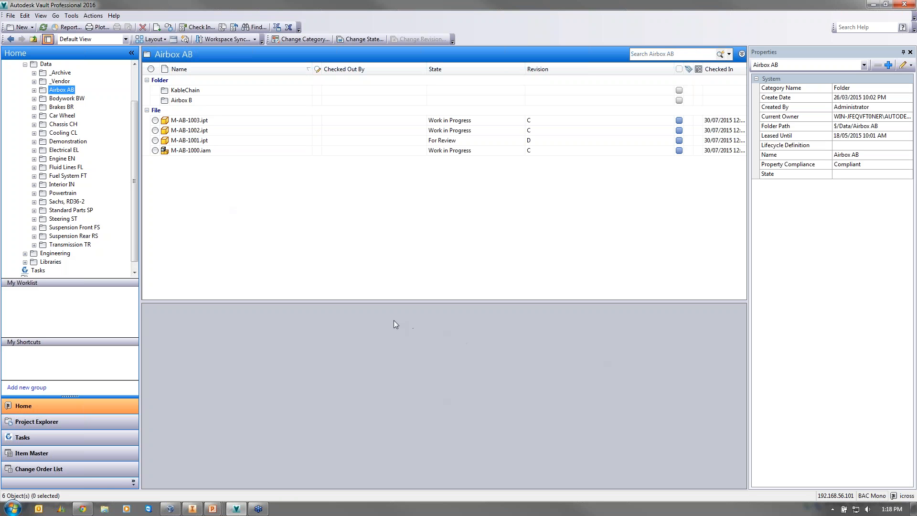
- Inspect M-AB-1002.ipt, then M-AB-1003.ipt's properties and its 12-version, 4-revision history
click(192, 131)
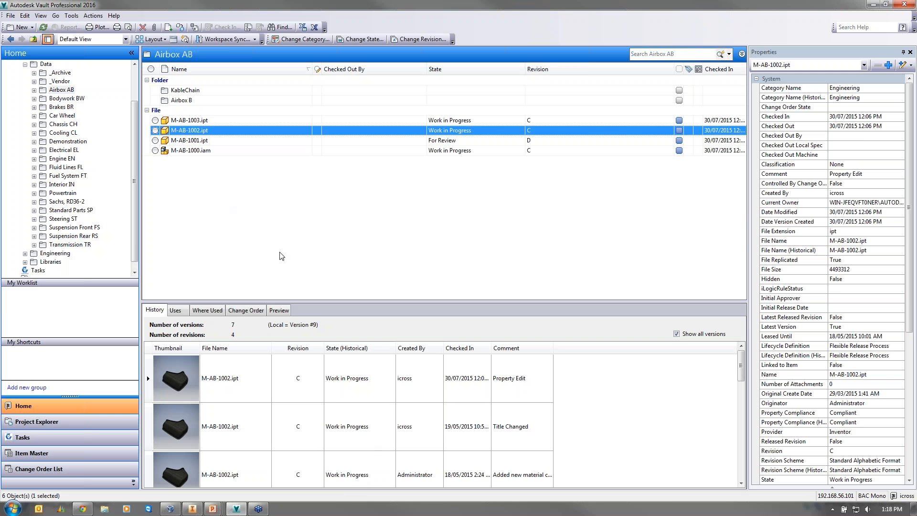
click(189, 121)
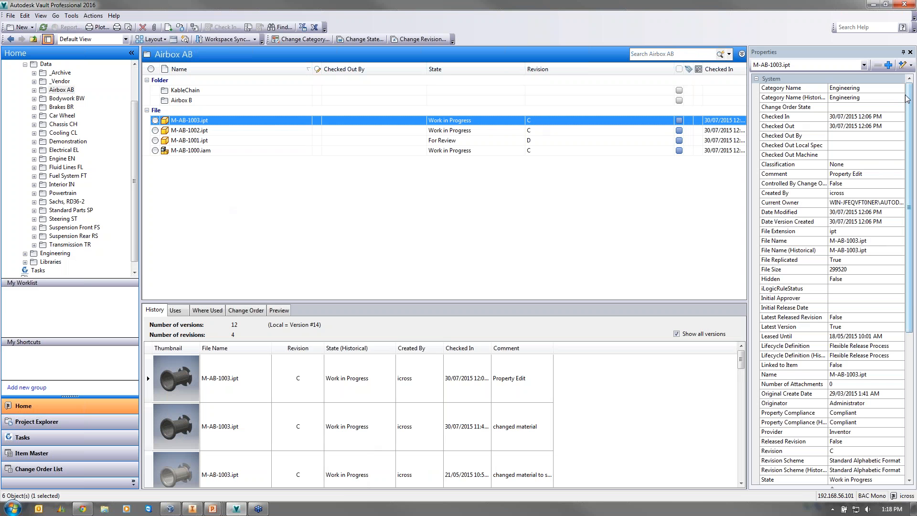
drag(908, 104, 907, 245)
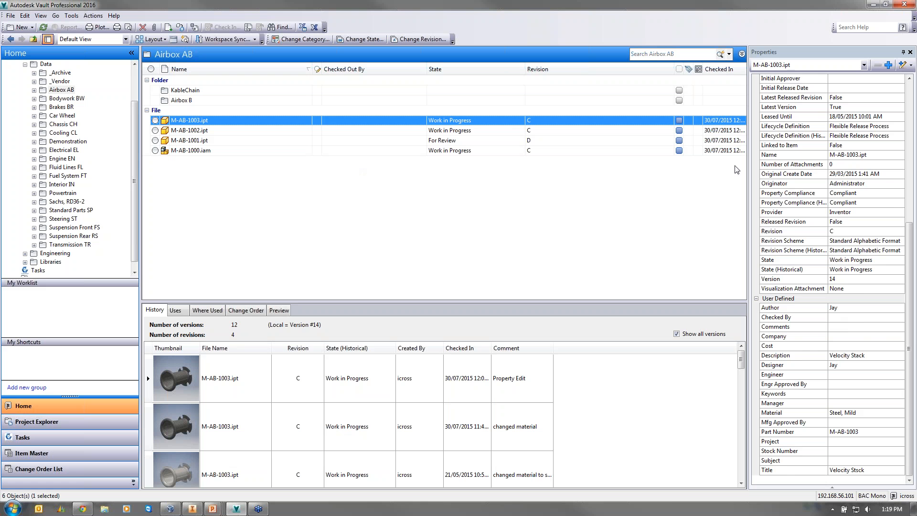
drag(907, 388, 908, 277)
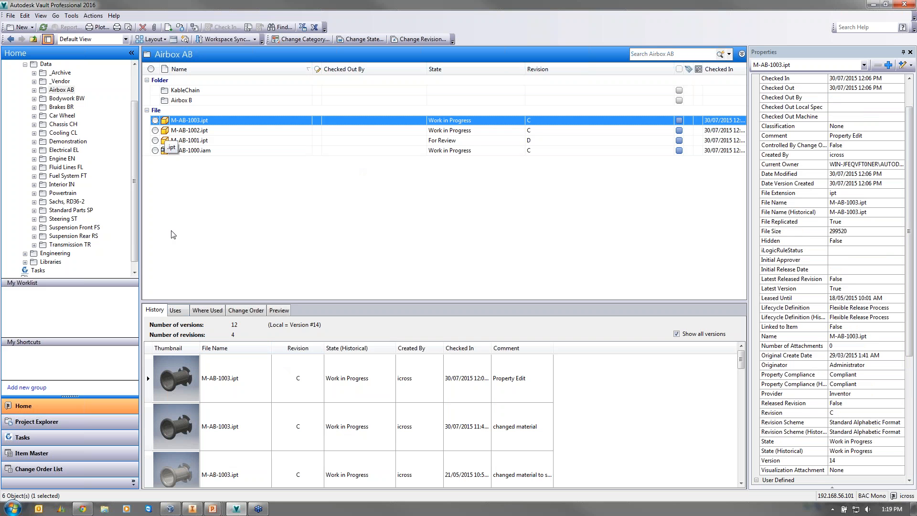
drag(741, 359, 739, 450)
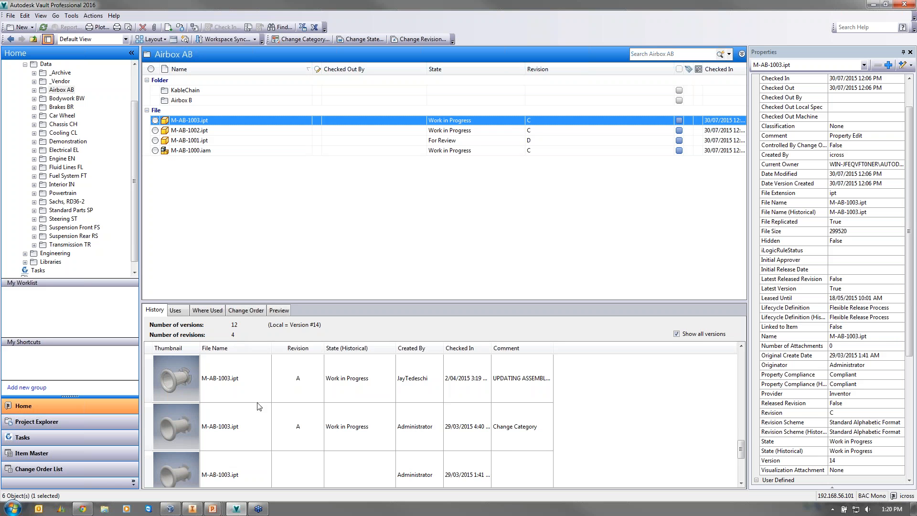
drag(741, 447, 741, 359)
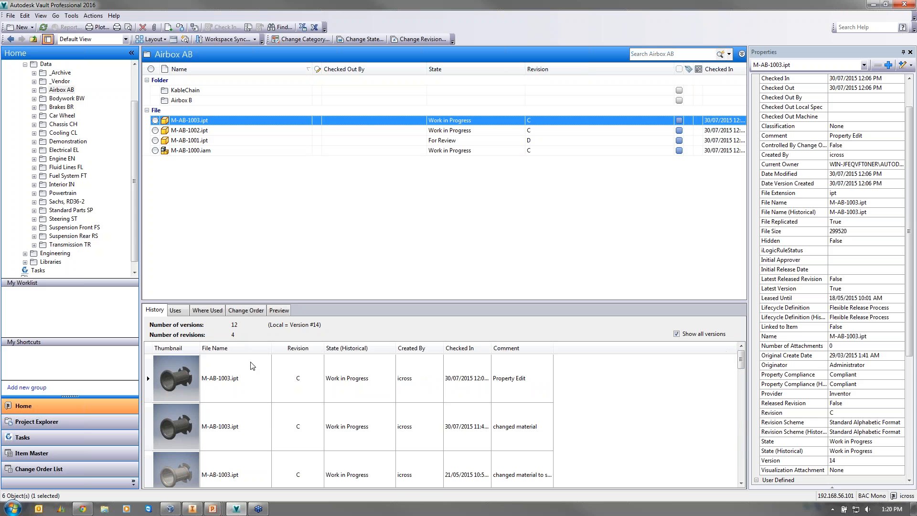
click(356, 431)
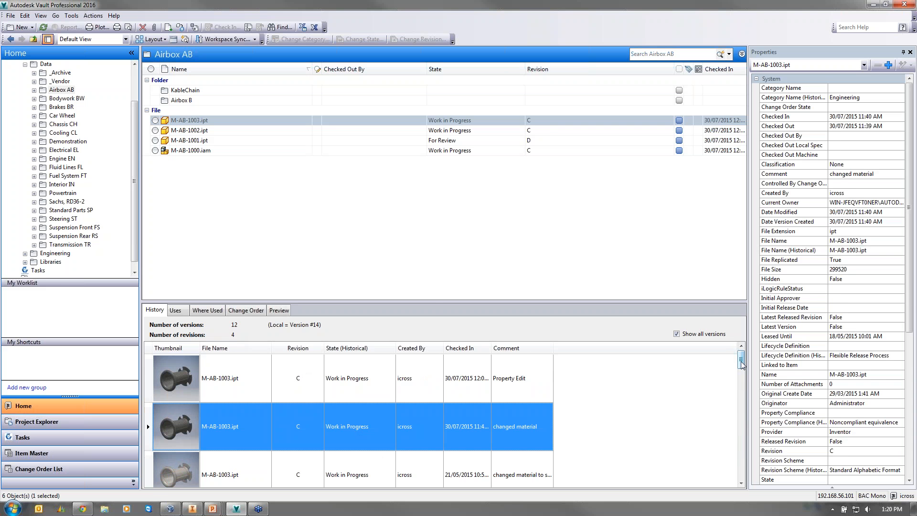
drag(742, 364, 741, 419)
click(350, 425)
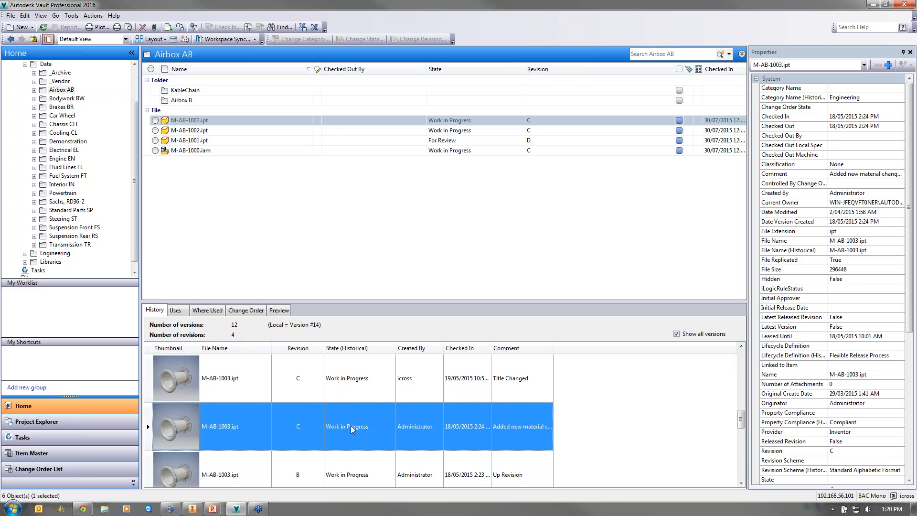
right_click(350, 426)
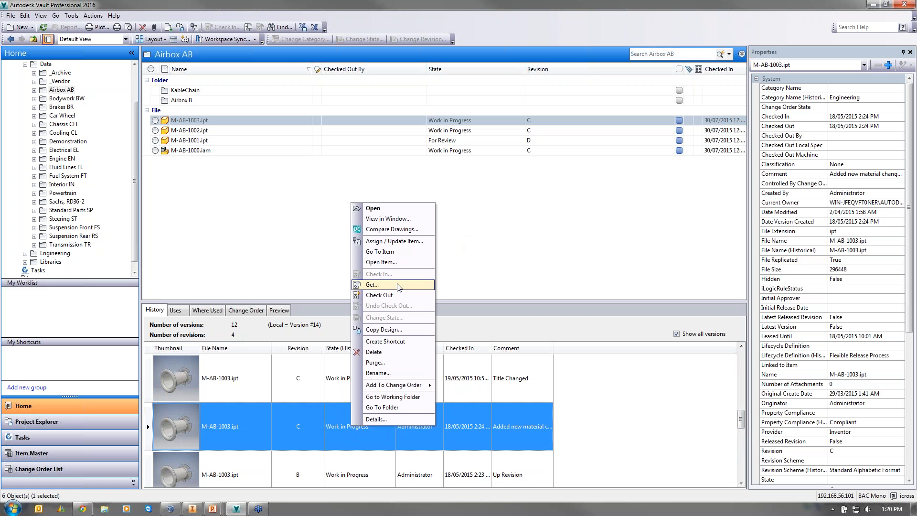
click(525, 275)
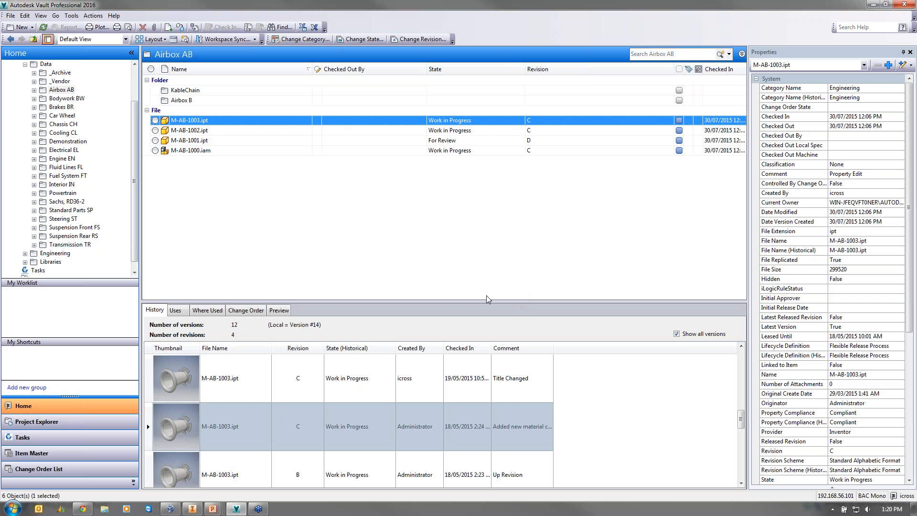
- Trace M-AB-1003.ipt's parents (M-EN-1002, M-CH-1188, M-CH-0000) and confirm it has no change orders
click(184, 314)
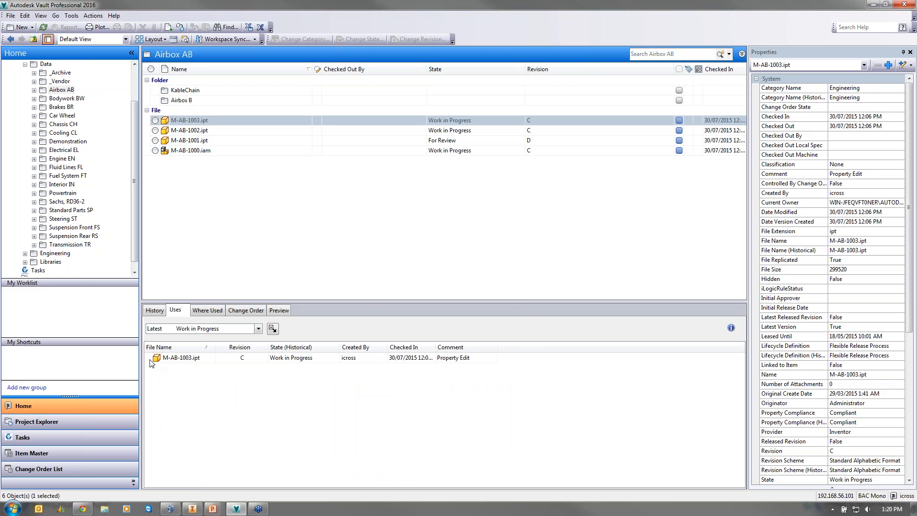
click(203, 313)
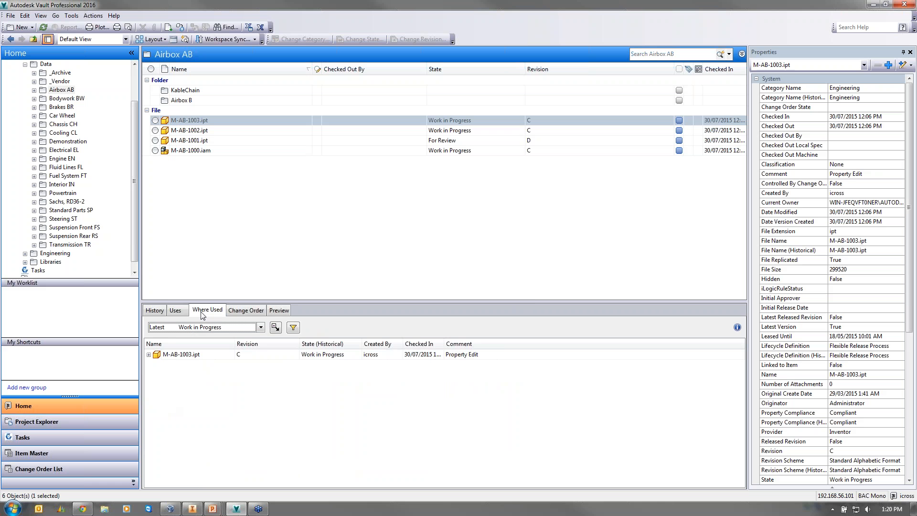
click(148, 354)
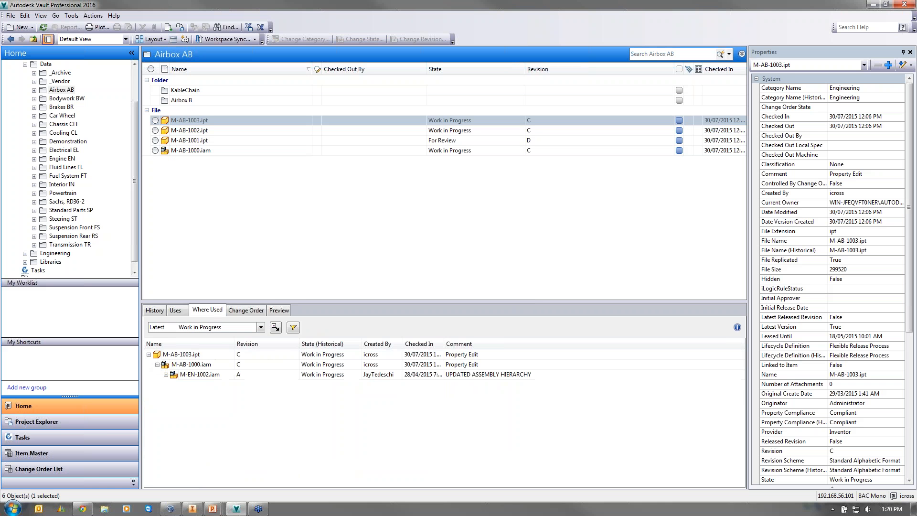
click(166, 374)
click(174, 395)
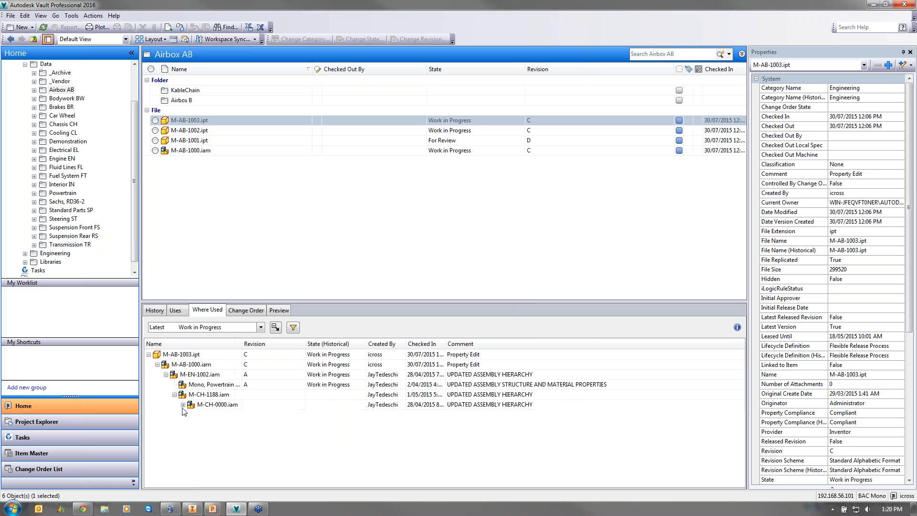
click(183, 404)
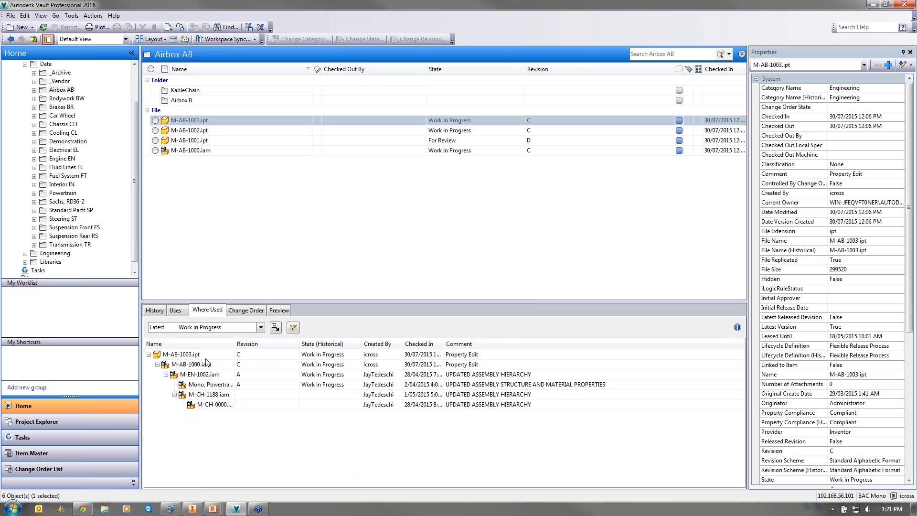
click(246, 310)
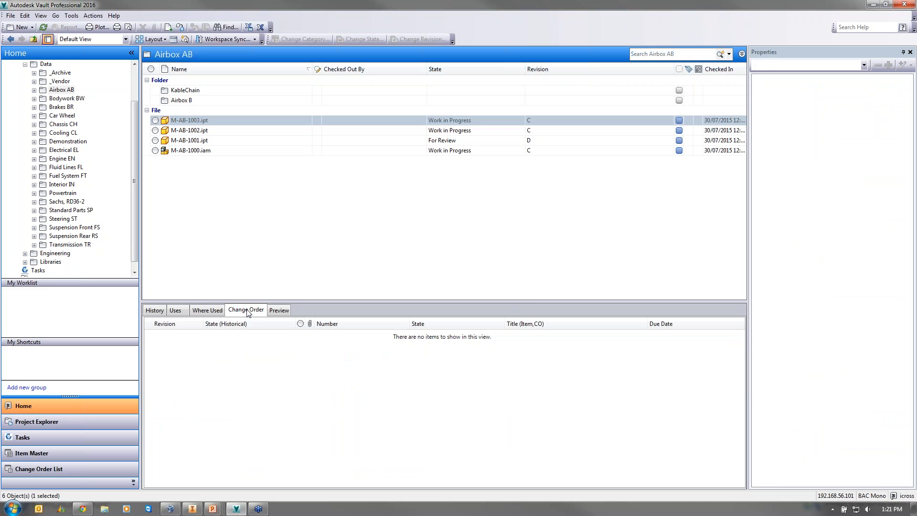
- Regenerate M-AB-1003.ipt's preview visualization and orbit it to view the underside
click(281, 314)
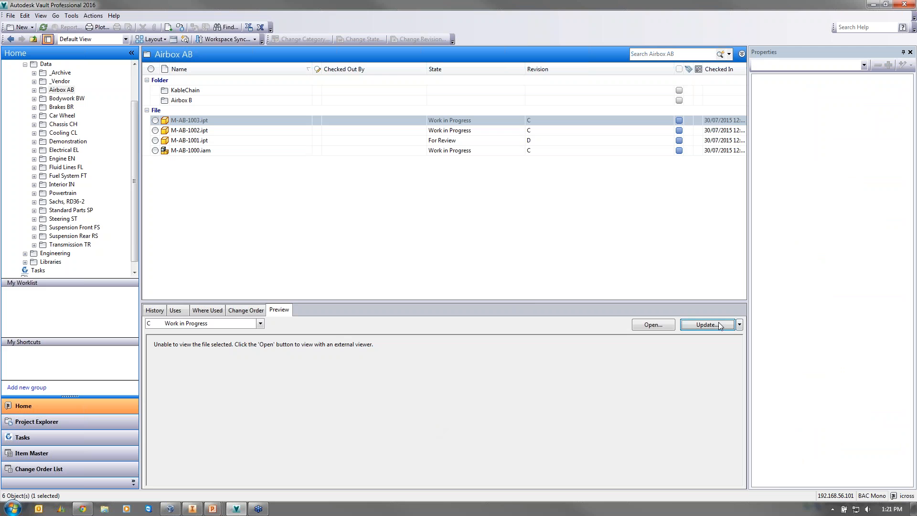
click(706, 324)
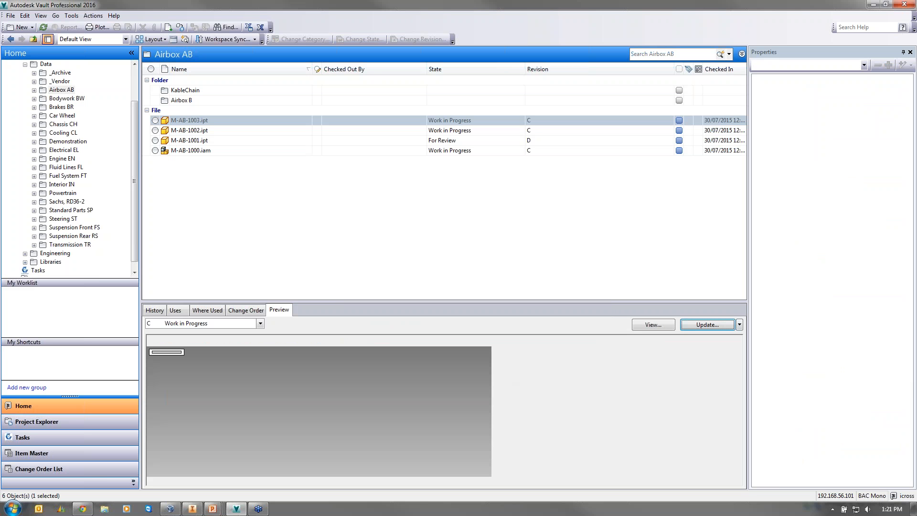
mouse_move(443, 421)
mouse_down()
mouse_move(418, 412)
mouse_move(555, 425)
mouse_move(320, 432)
mouse_move(405, 402)
mouse_move(516, 435)
mouse_up()
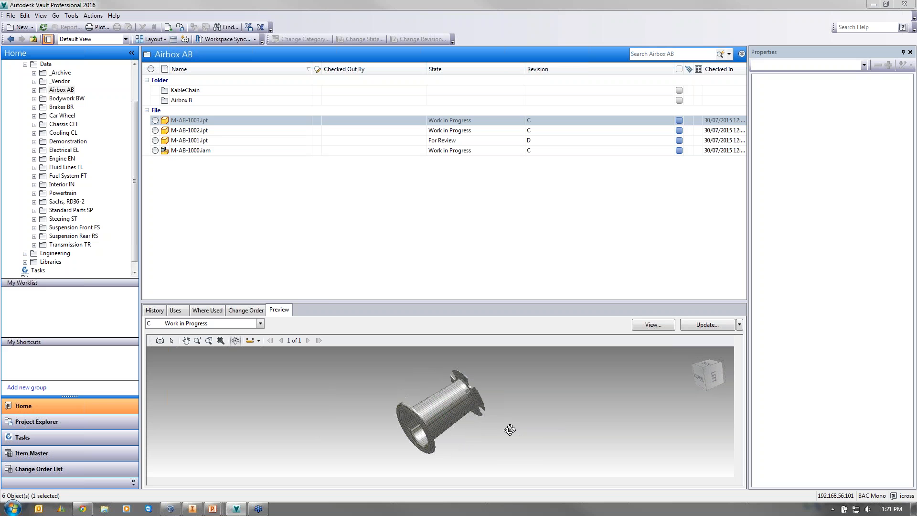
click(192, 509)
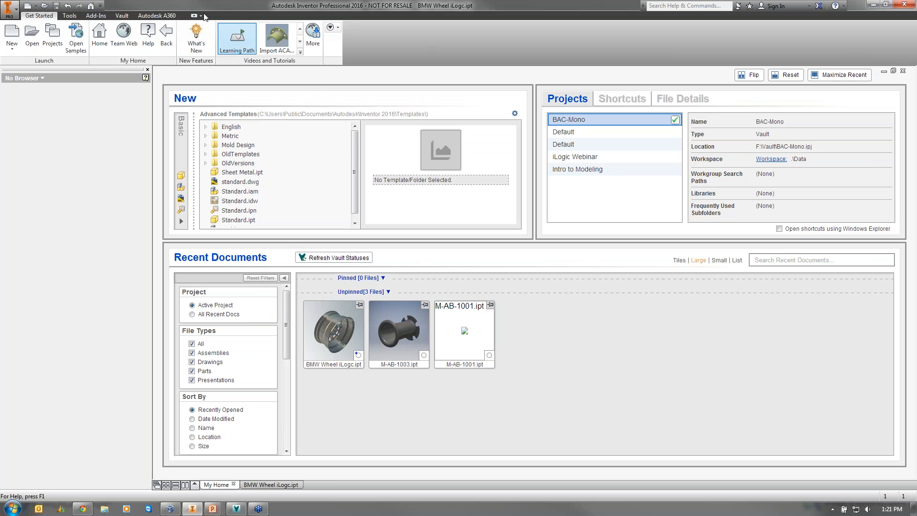
- Open M-AB-1003.ipt from the vault, checking it out with the comment 'Check out for change'
click(121, 16)
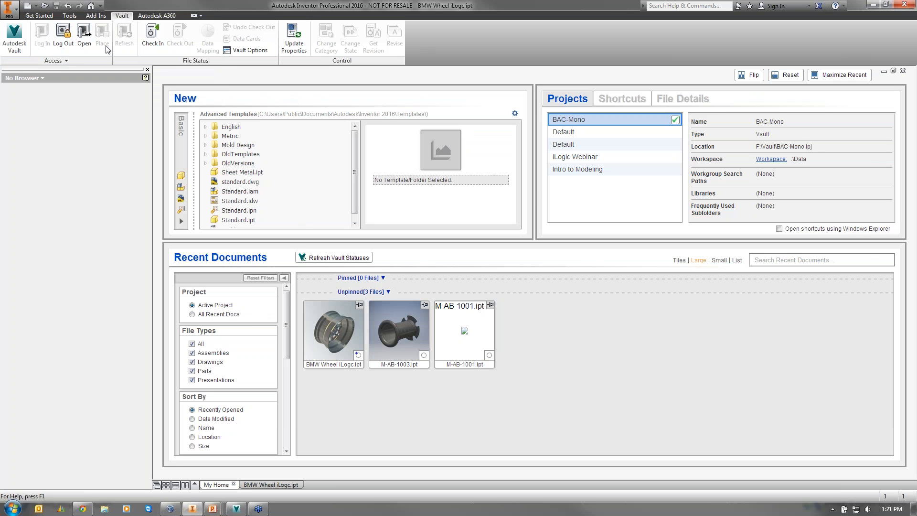
click(85, 32)
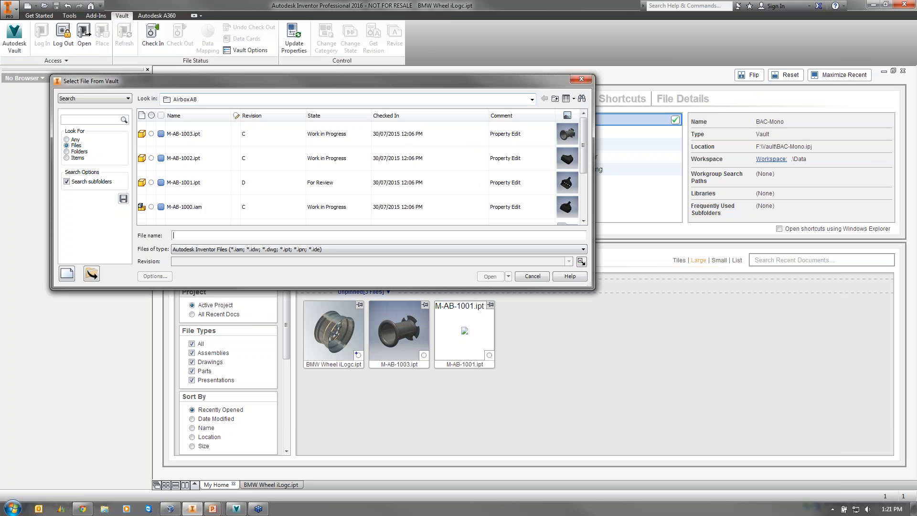
click(215, 140)
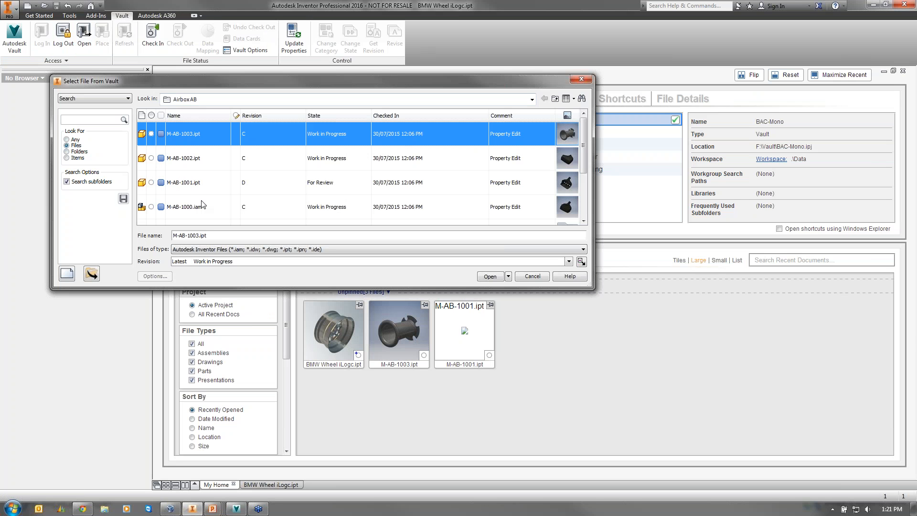
click(485, 279)
click(249, 171)
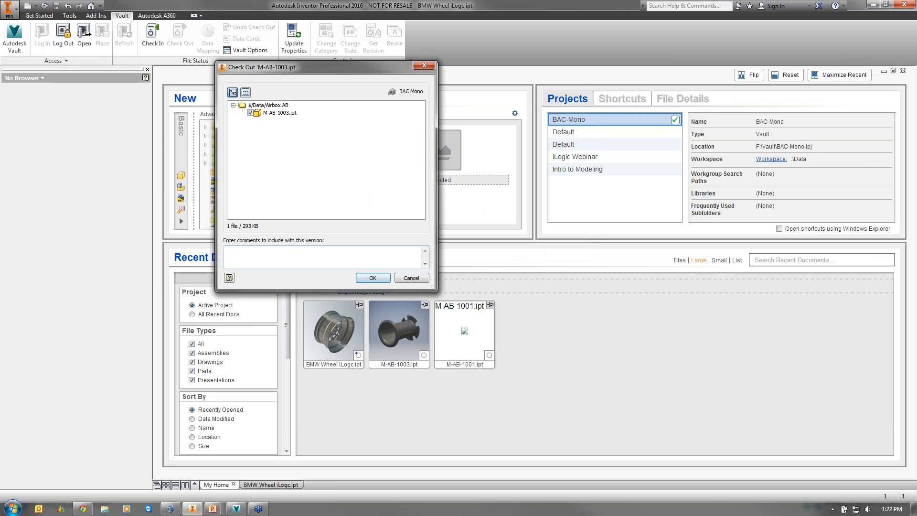
text(Check out for change)
click(383, 280)
click(177, 171)
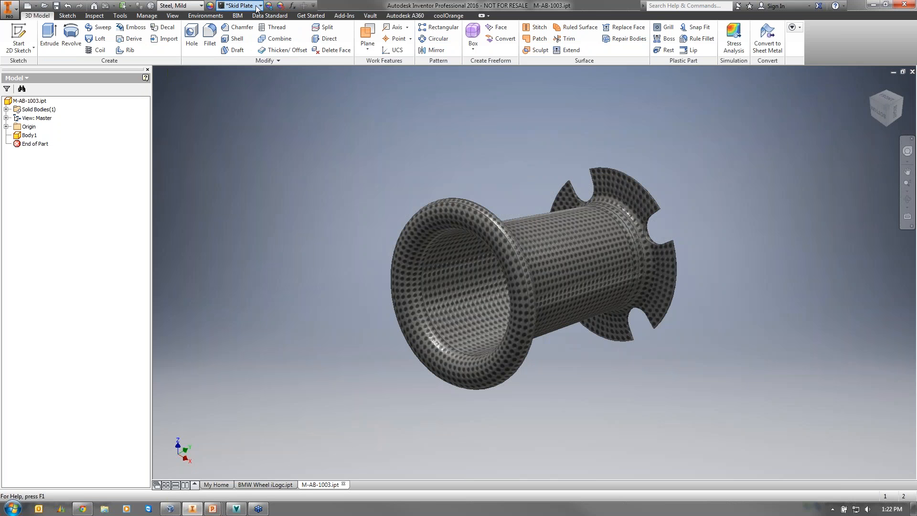
- Change the M-AB-1003 part's appearance from Skid Plate to Steel
click(259, 5)
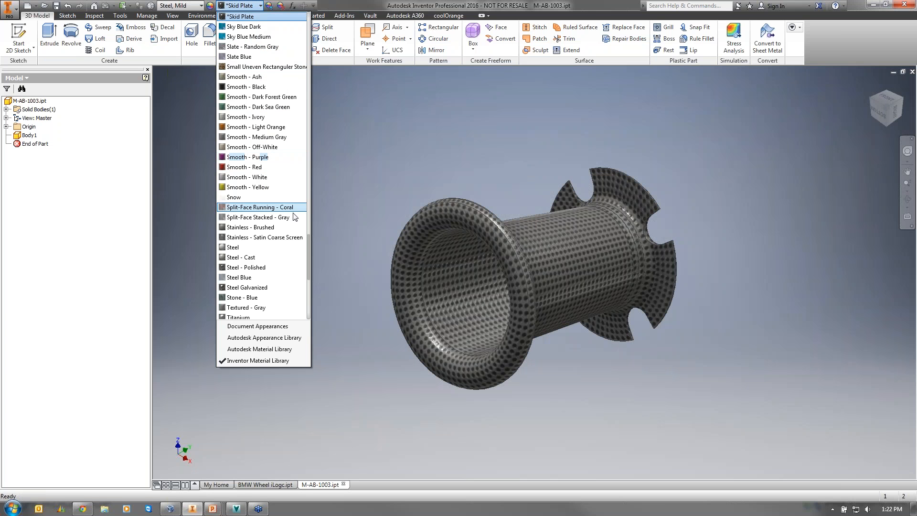
click(252, 247)
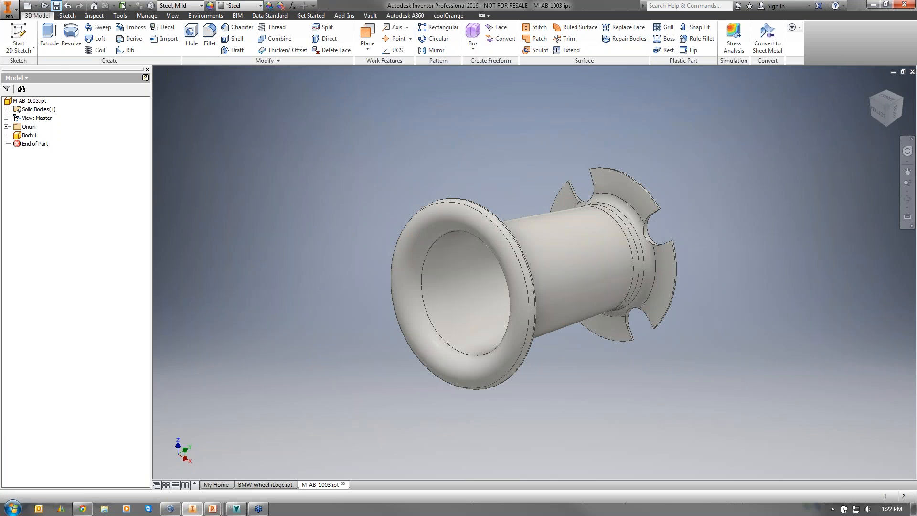
click(373, 16)
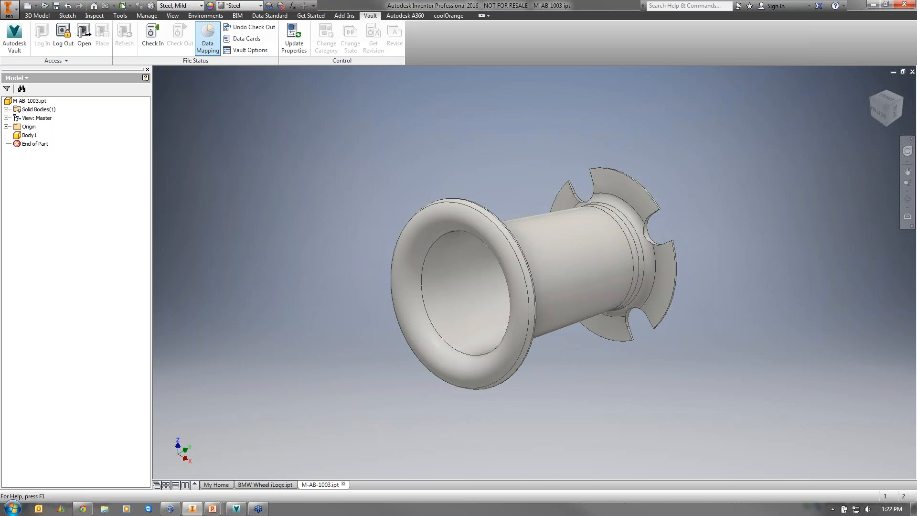
- Begin checking in M-AB-1003.ipt, appending '- changed material to steel' to the comment
click(160, 32)
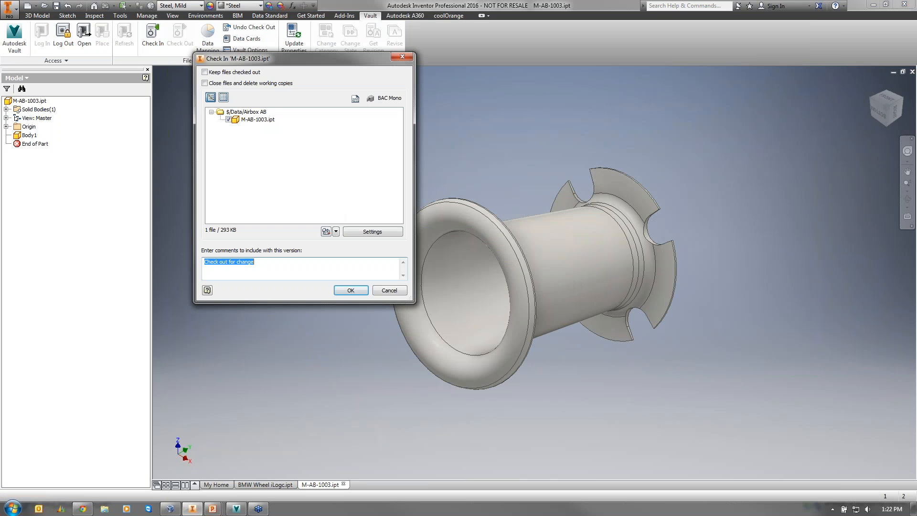
click(268, 264)
text(- changed material to steel)
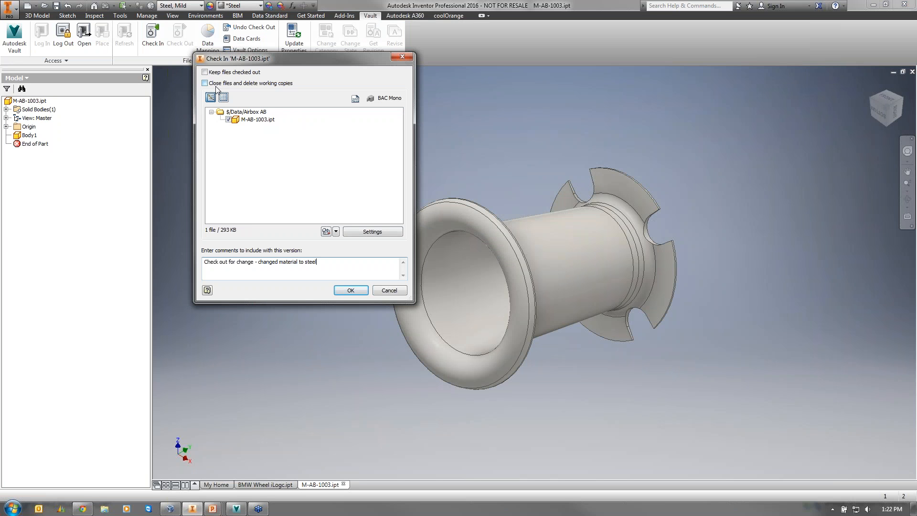
click(230, 510)
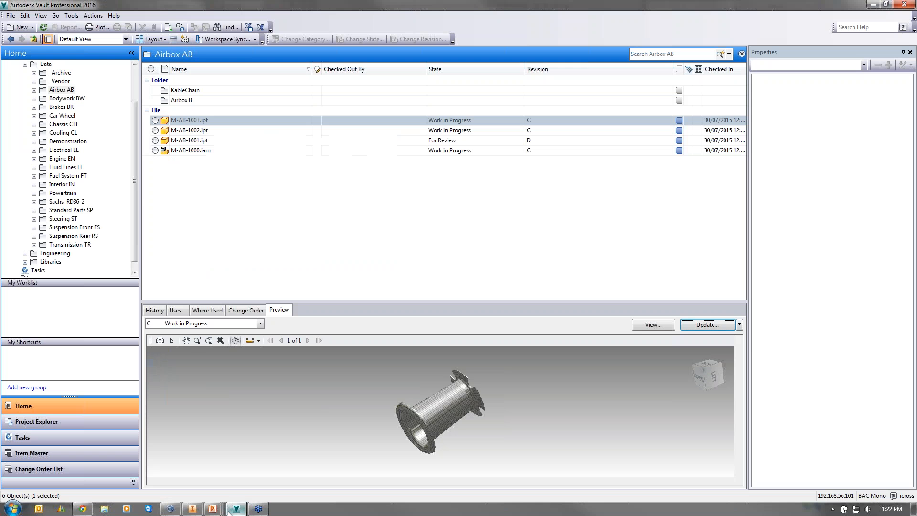
- Refresh the Airbox AB listing so M-AB-1003.ipt shows as checked out
click(43, 27)
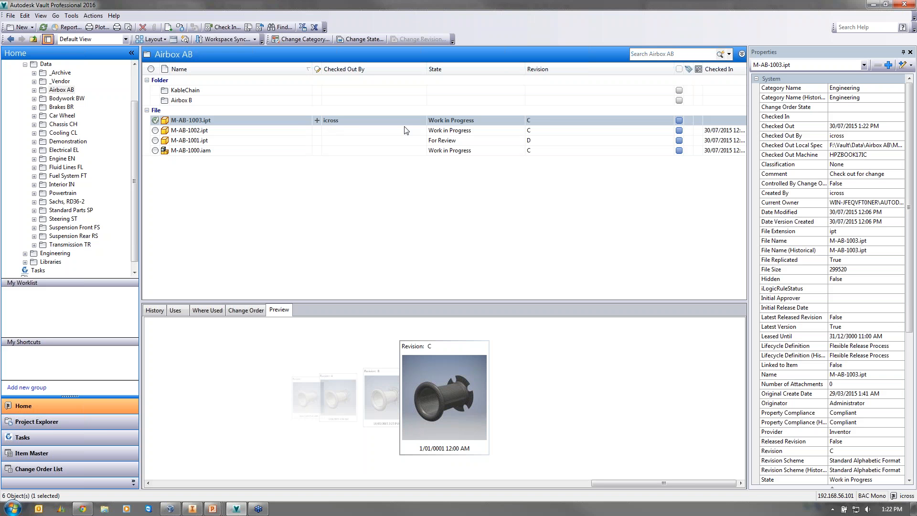
click(10, 16)
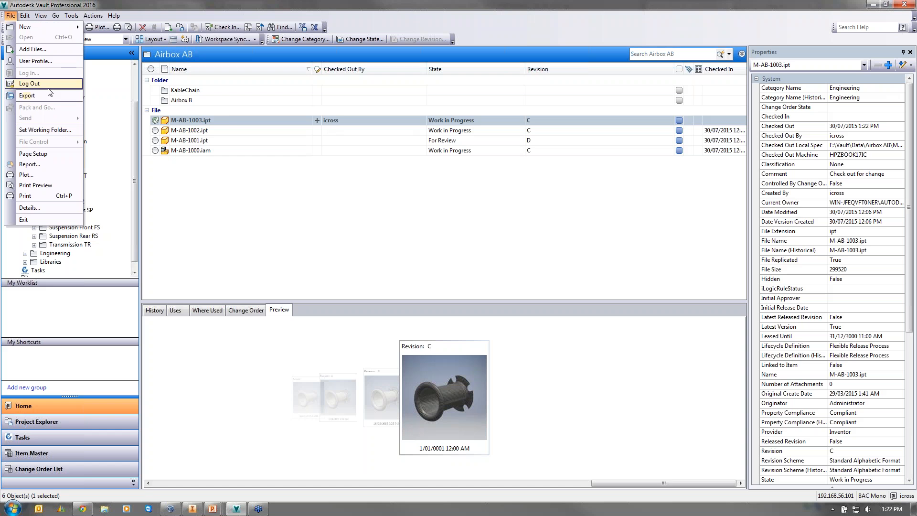
- Log out and log back in to the vault as the checker account
click(22, 82)
click(437, 273)
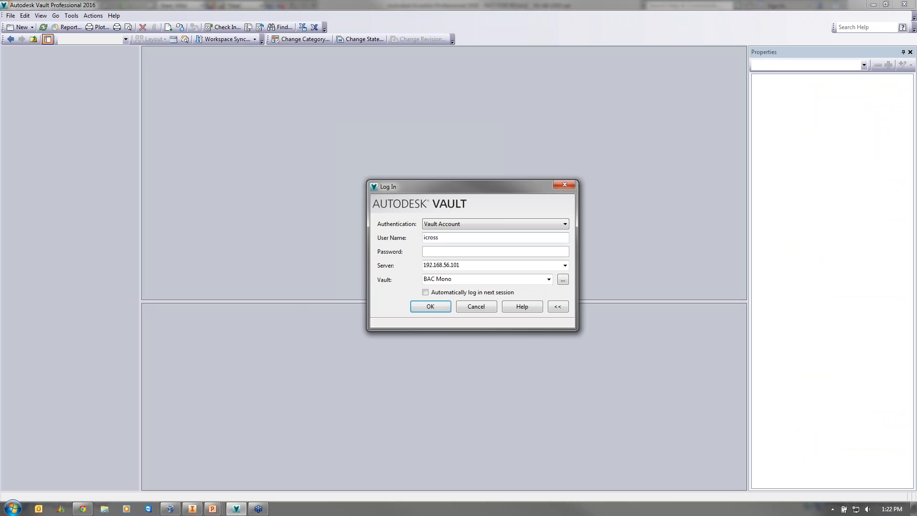
key(shift+Tab)
text(charlie checke)
click(439, 308)
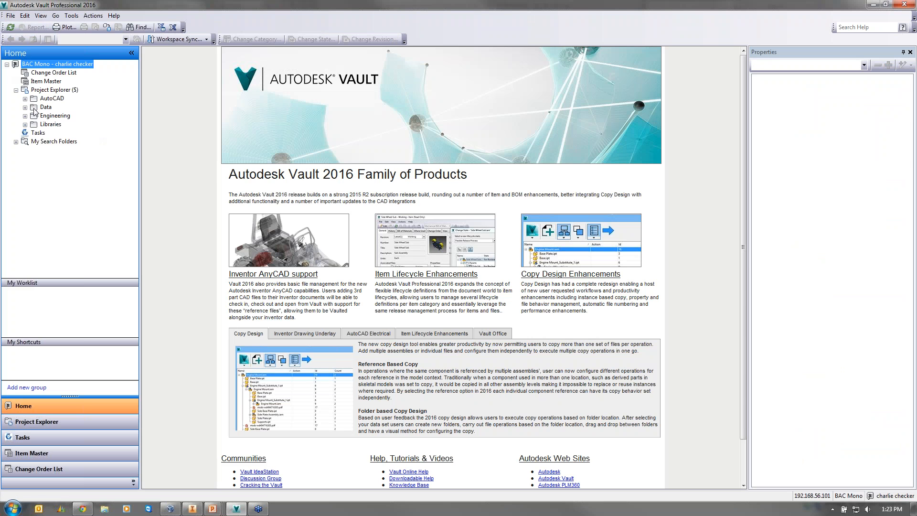
- Open Data > Airbox AB and review the checked-out M-AB-1003.ipt's version history
click(44, 107)
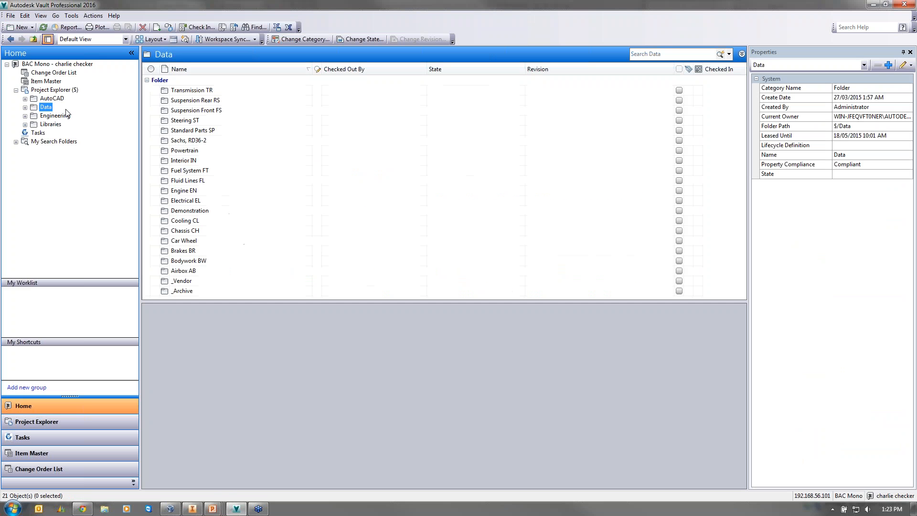
click(191, 270)
double_click(191, 270)
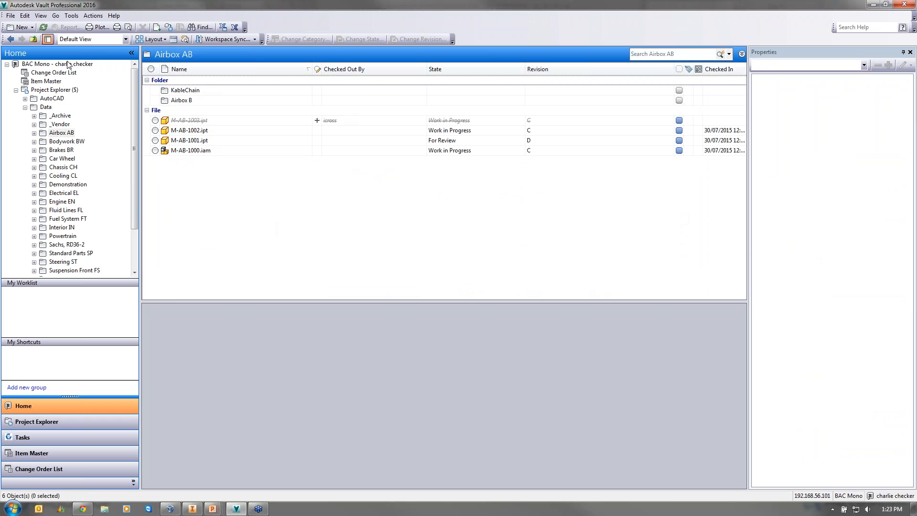
click(184, 121)
click(163, 311)
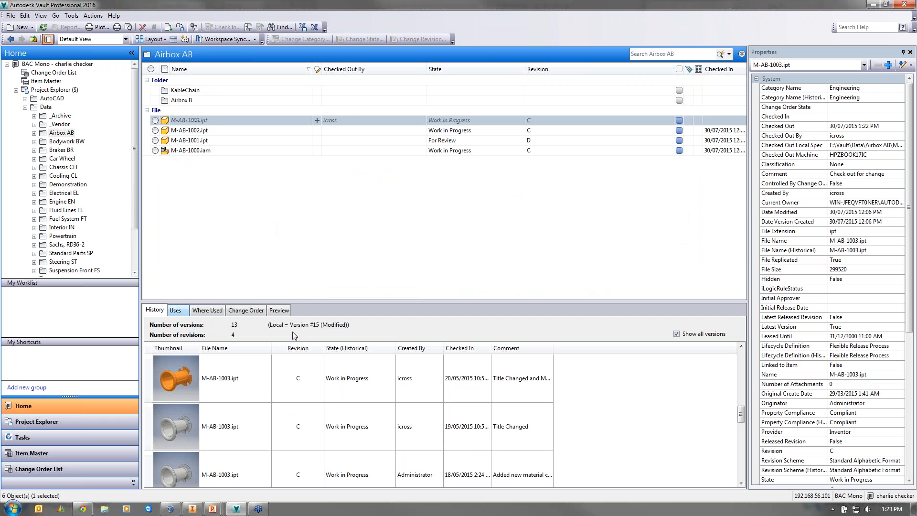
drag(741, 415, 741, 345)
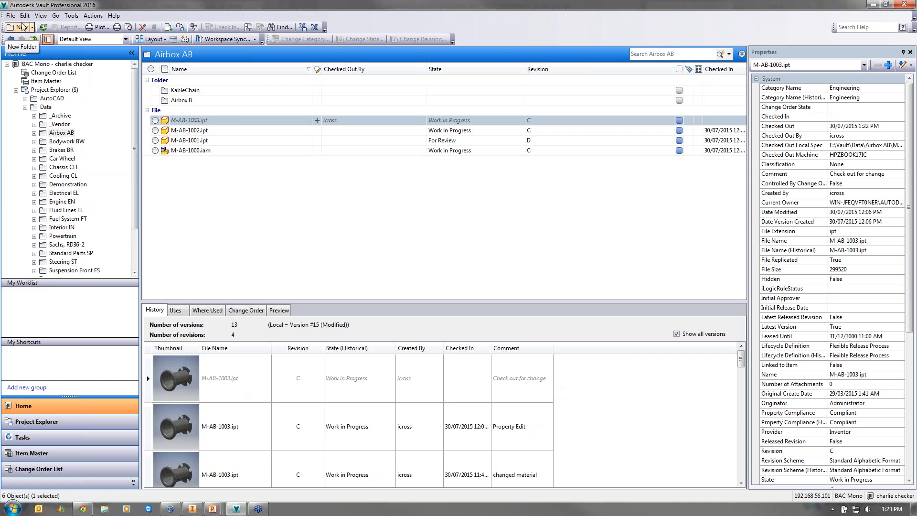
click(10, 16)
- Log out the second user and log back in with the original user's credentials
click(29, 82)
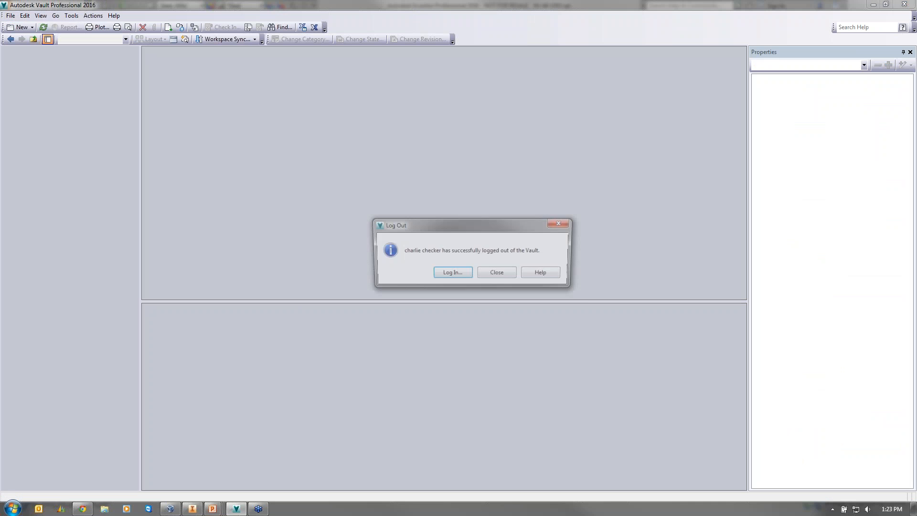
click(452, 273)
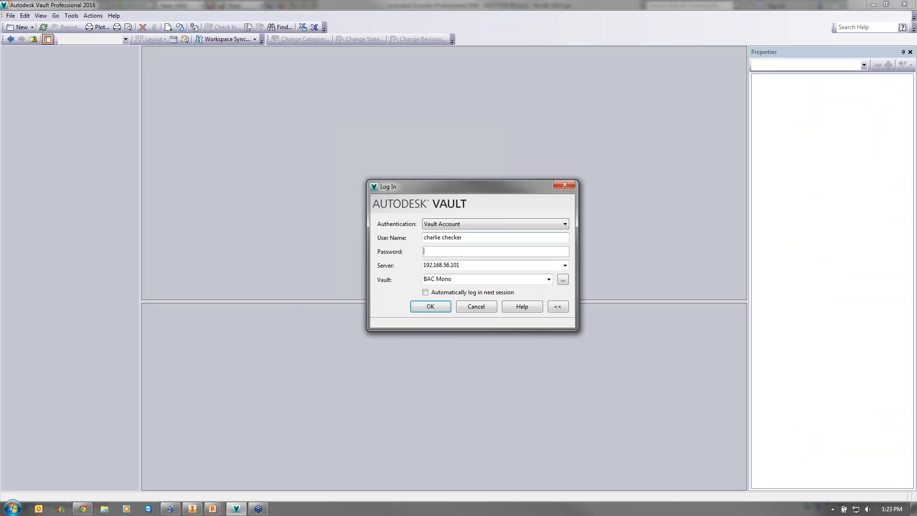
key(shift+Tab)
key(Tab)
key(Return)
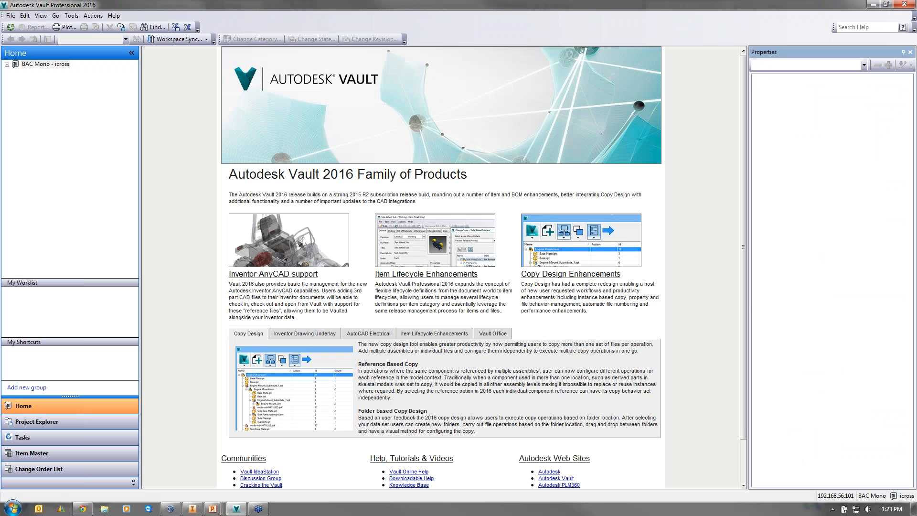
- Open Data > Airbox AB and check M-AB-1003.ipt back in from Inventor
double_click(15, 65)
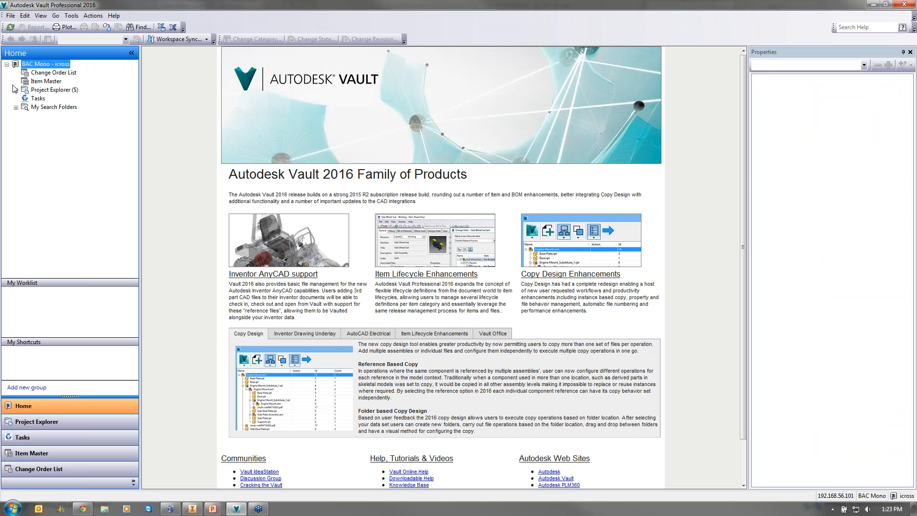
click(16, 90)
click(46, 107)
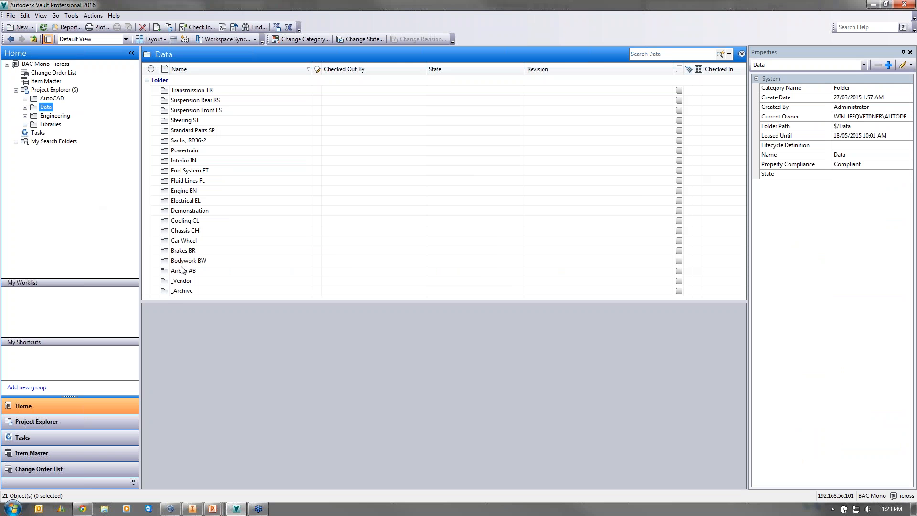
double_click(182, 271)
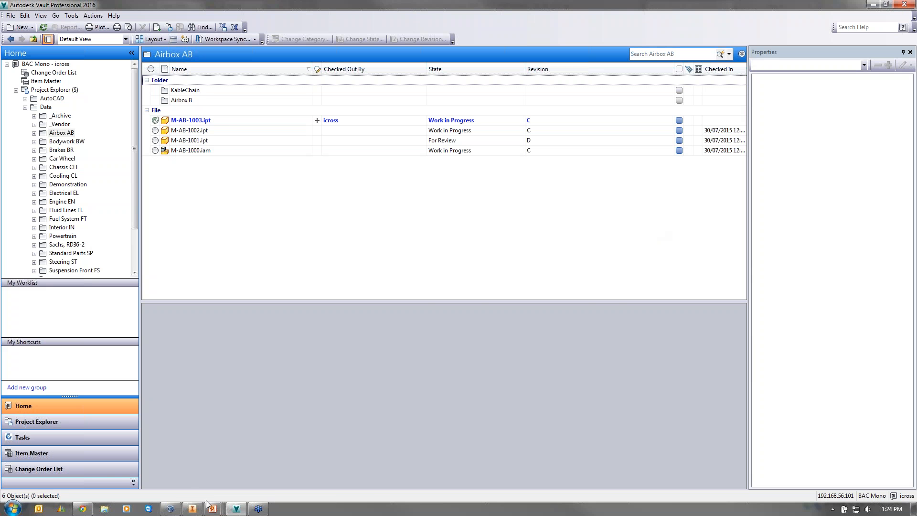
click(192, 508)
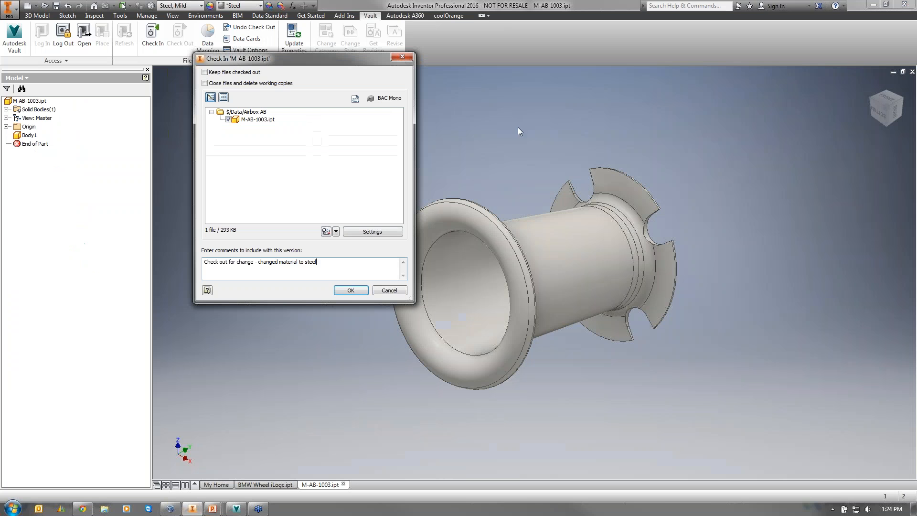
click(352, 291)
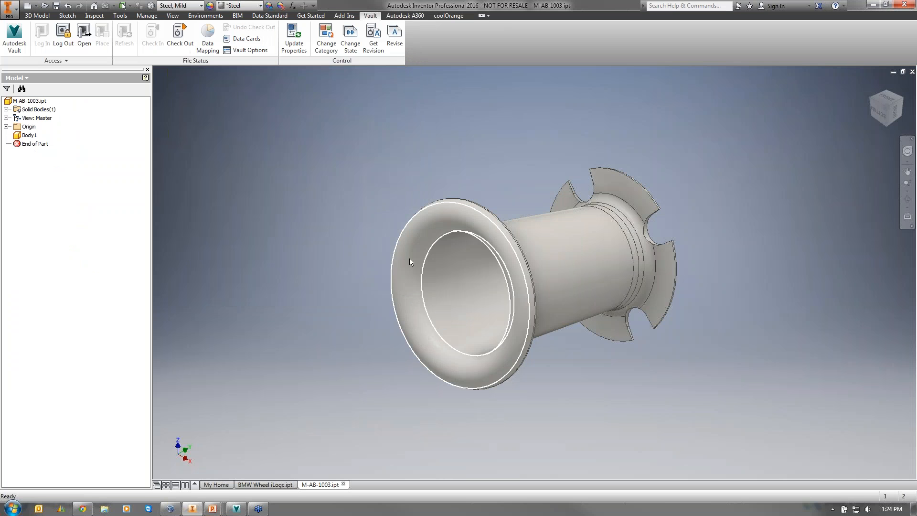
click(242, 506)
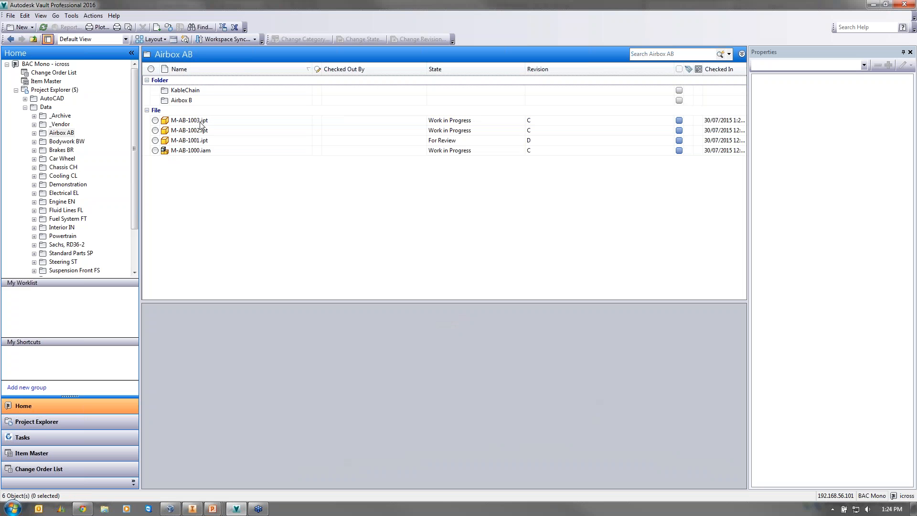
- Widen Comment on M-AB-1003.ipt's newest version to read 'Check out for change - changed material to steel'
click(252, 122)
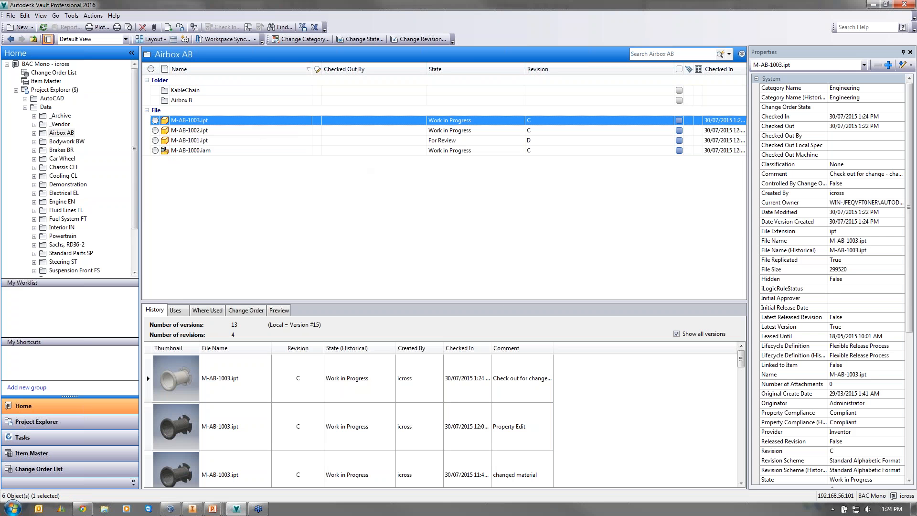
click(281, 367)
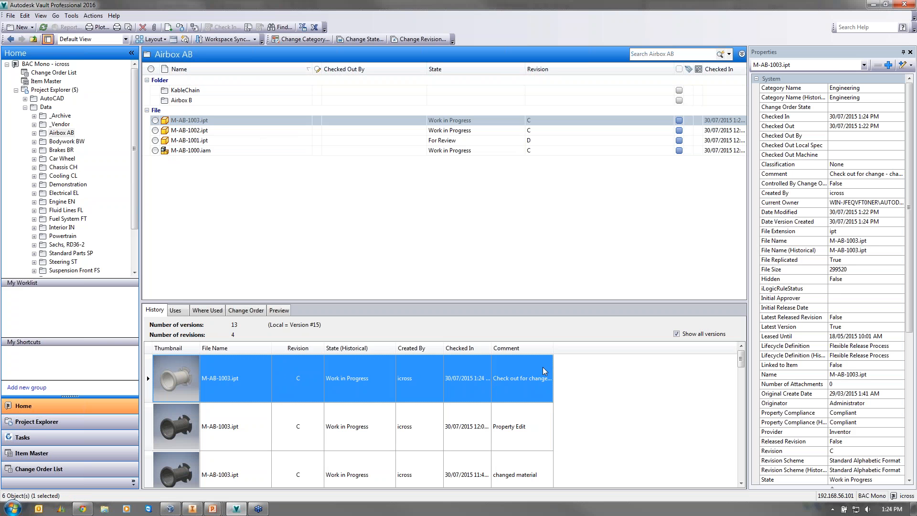
drag(553, 348, 669, 349)
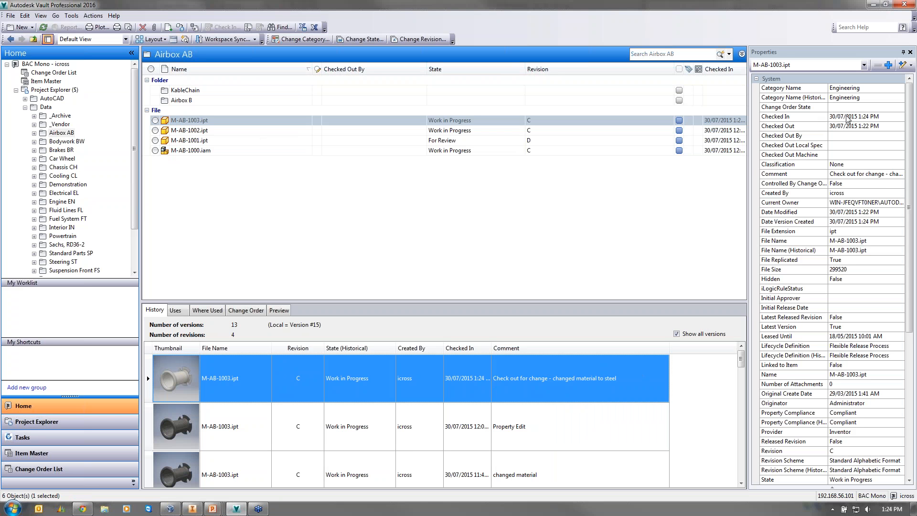
click(865, 174)
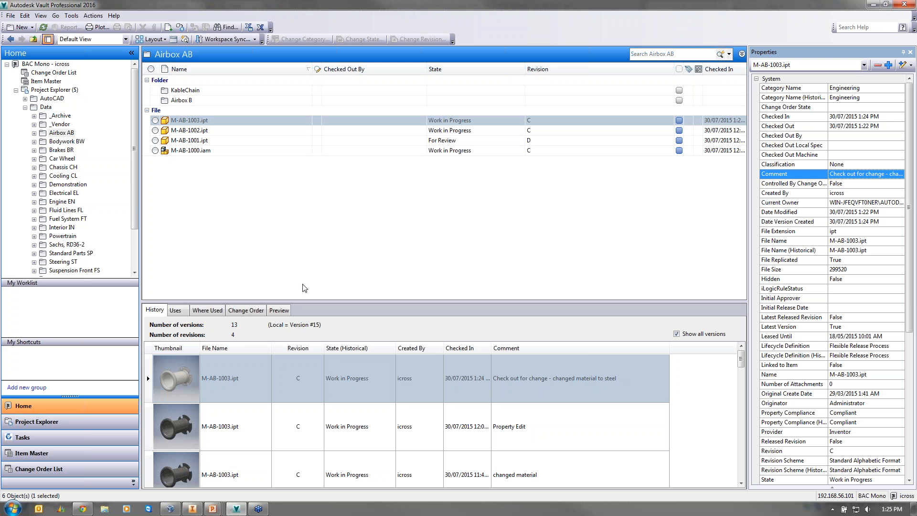
- Run an advanced search of the whole vault for Material contains ABS
click(227, 28)
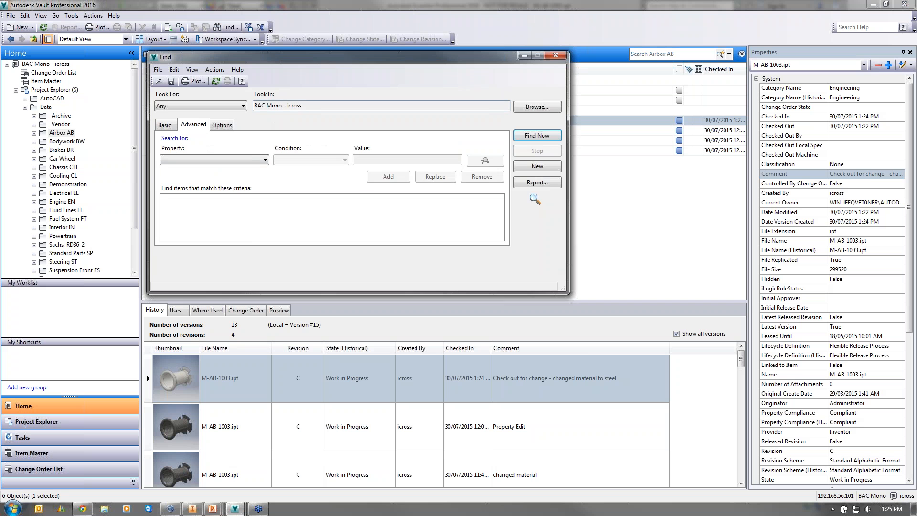
click(519, 107)
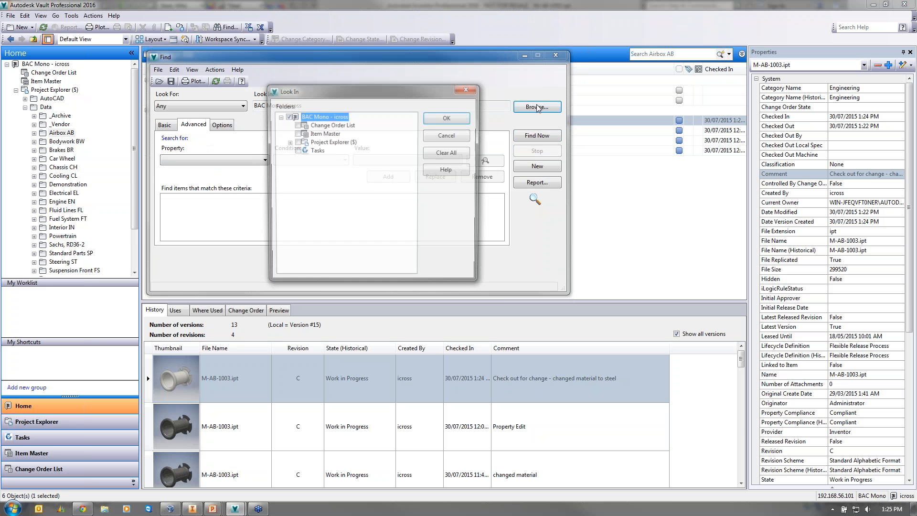
click(288, 142)
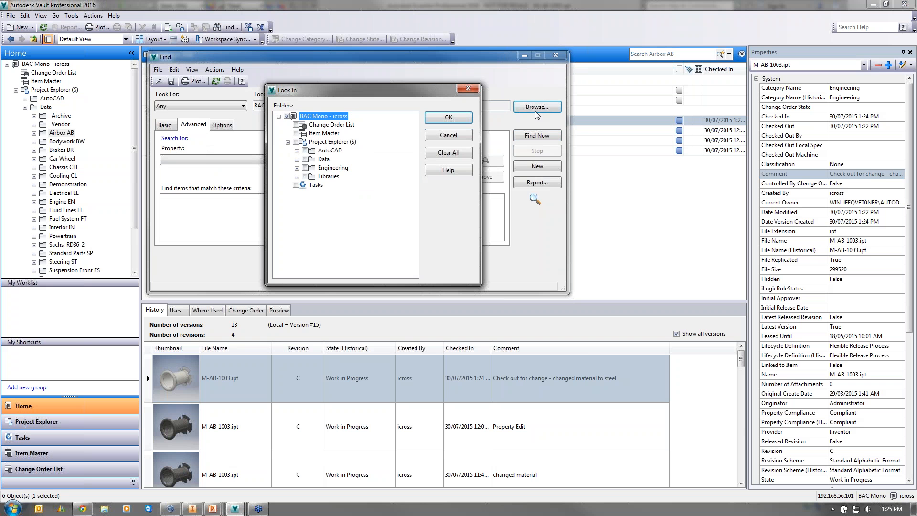
click(474, 91)
click(222, 160)
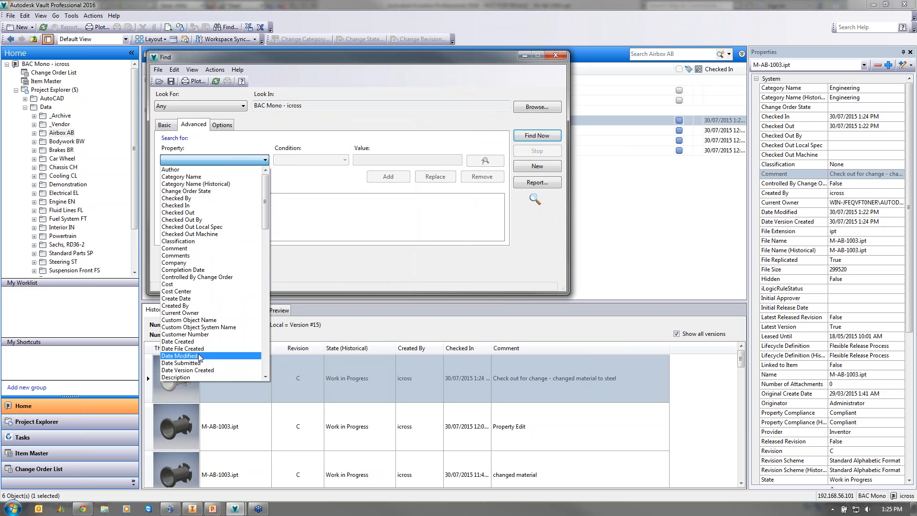
scroll(200, 354, down, 6)
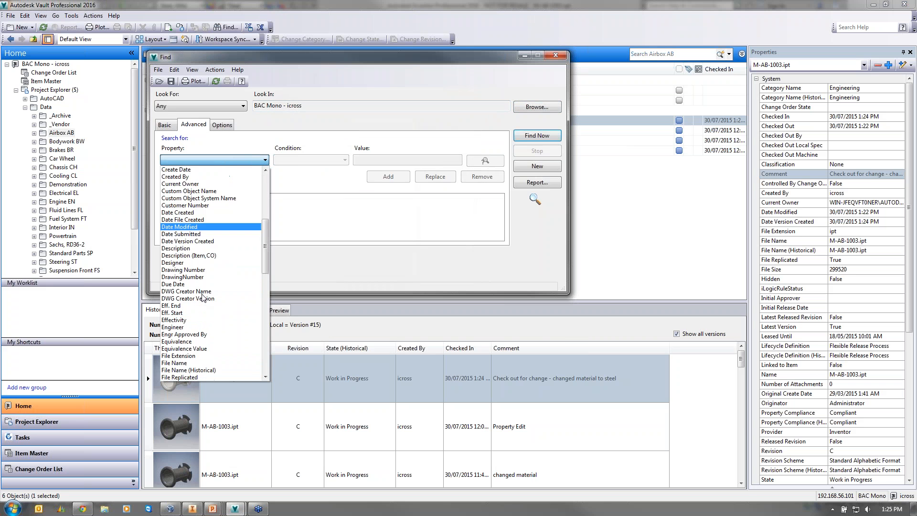
scroll(203, 297, down, 9)
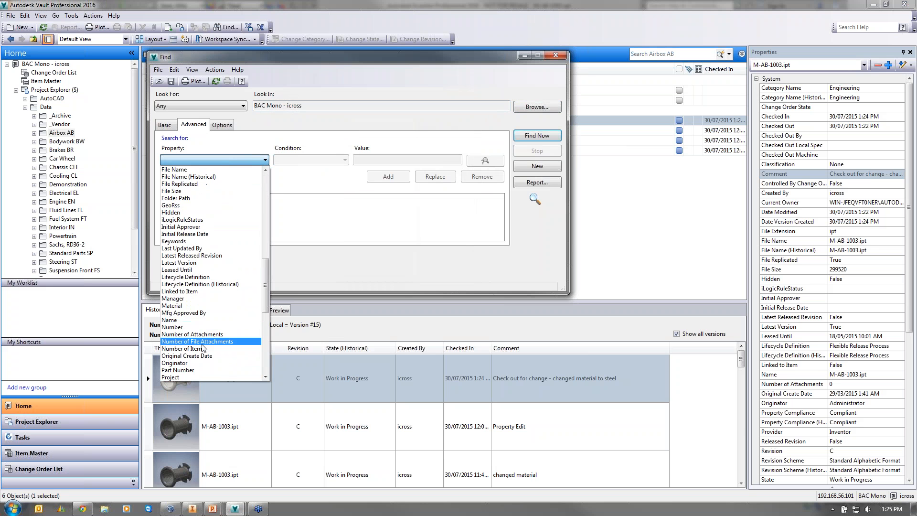
click(183, 306)
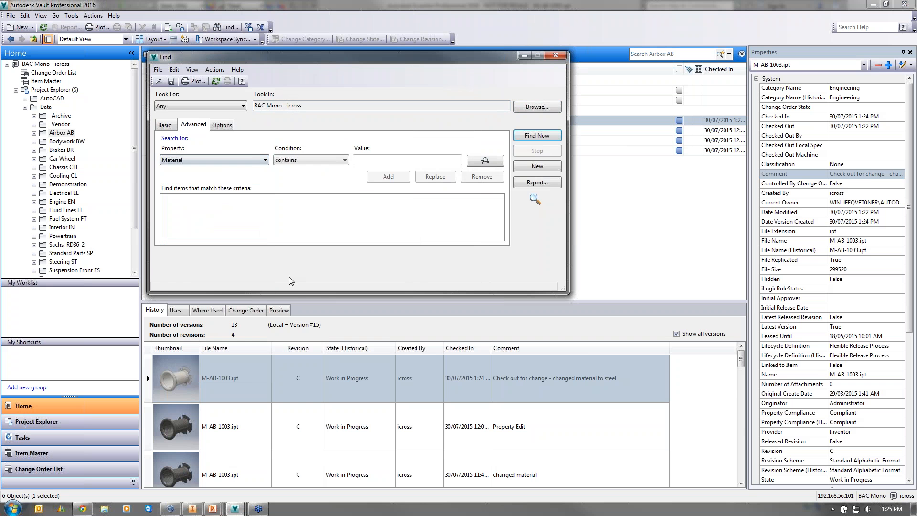
click(370, 161)
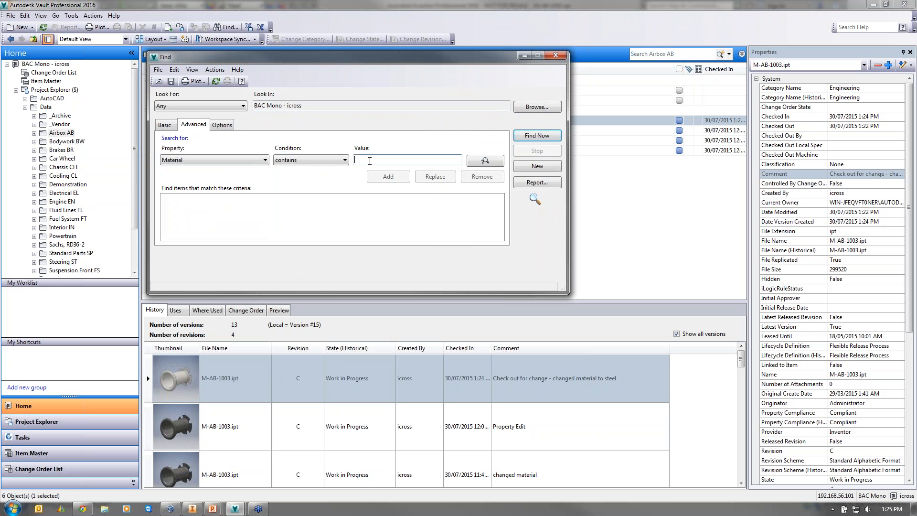
text(ABS)
click(399, 178)
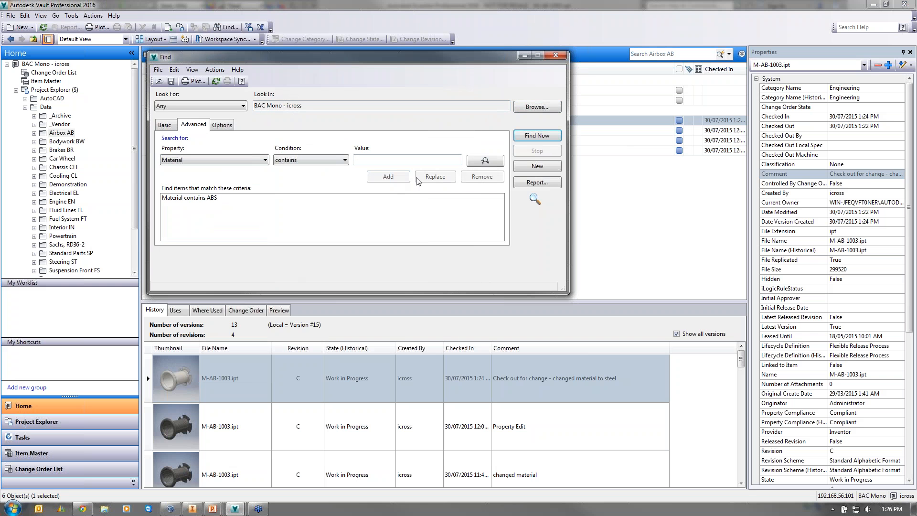
click(539, 136)
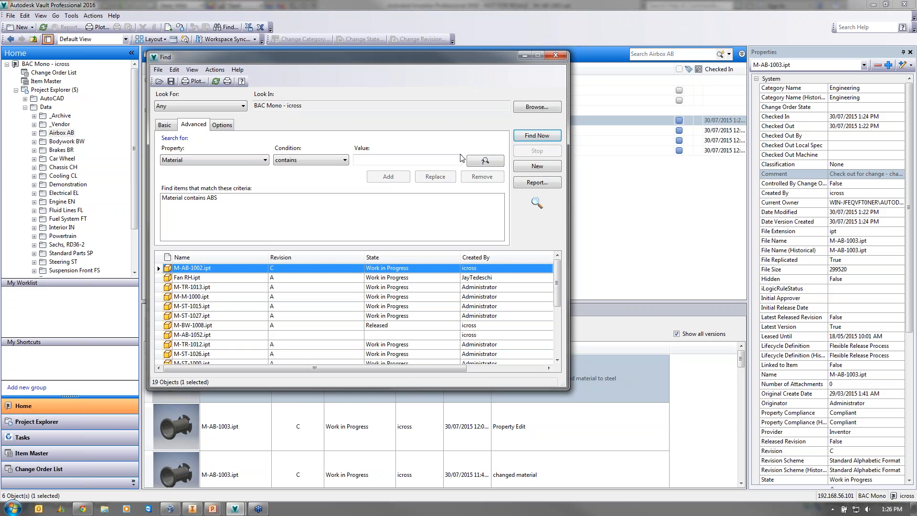
- Add a second criterion, Created By matching the current user's name
click(190, 162)
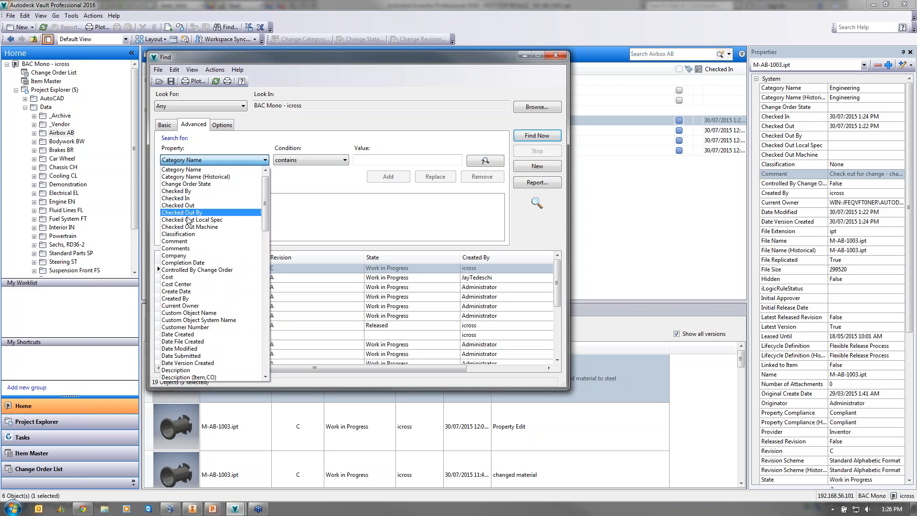
scroll(192, 213, up, 1)
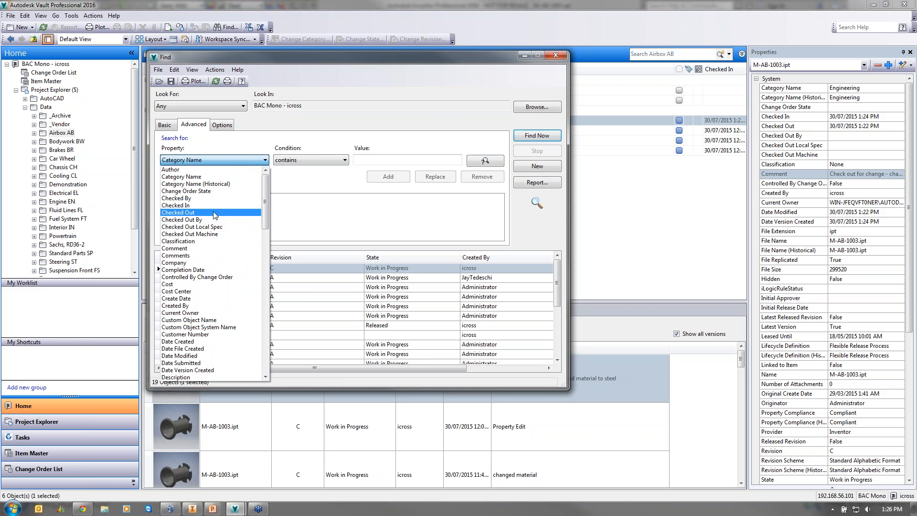
click(201, 305)
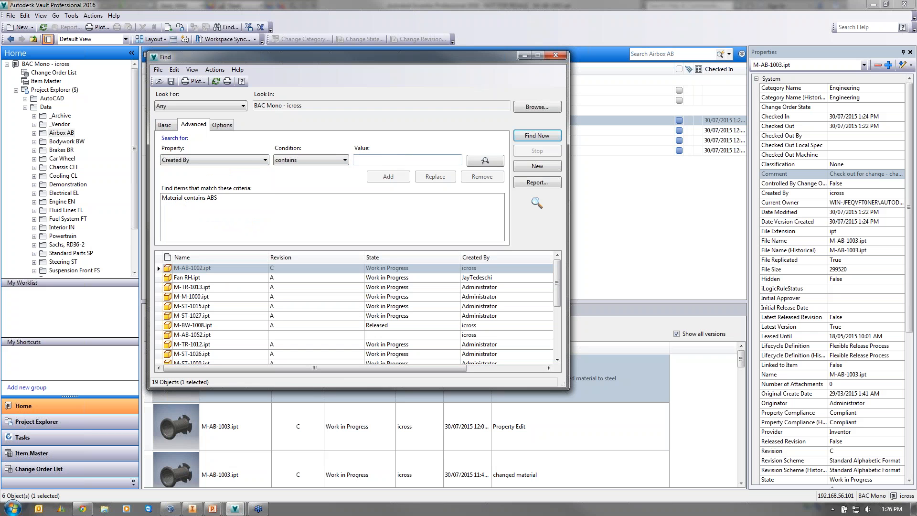
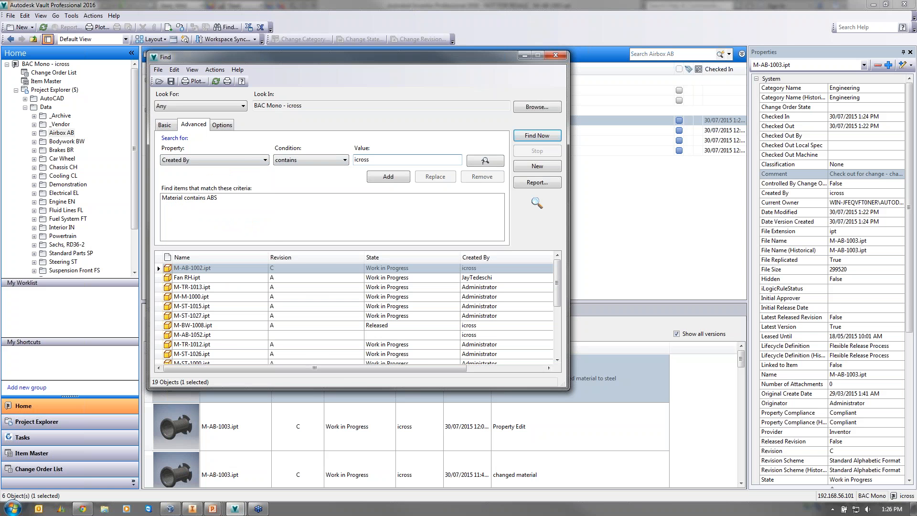
click(390, 179)
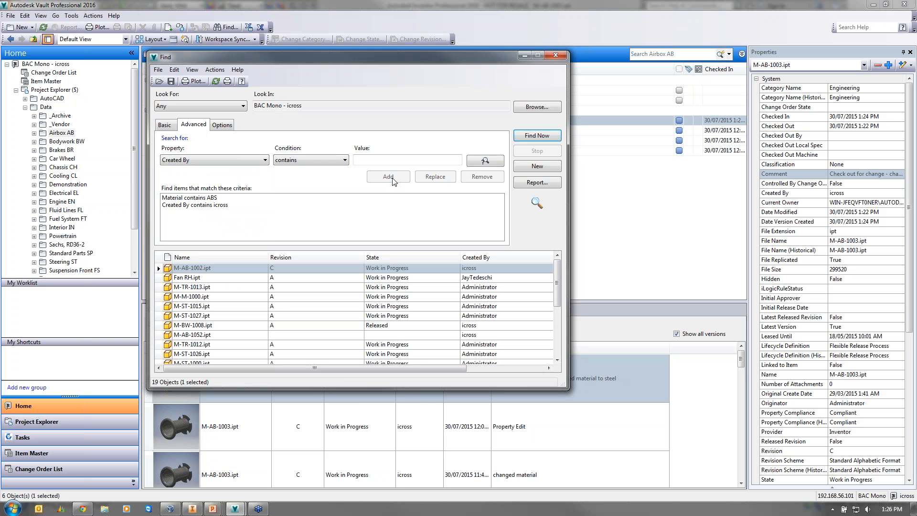
click(215, 159)
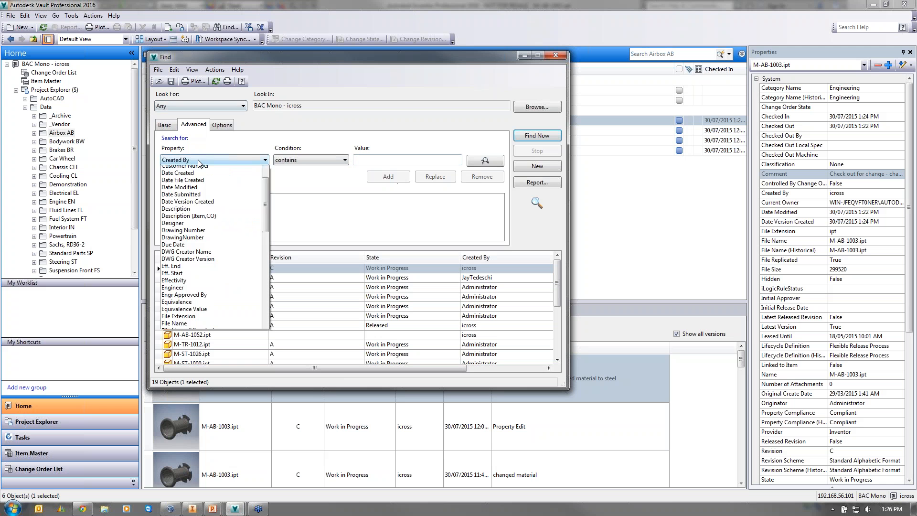
scroll(224, 198, up, 1)
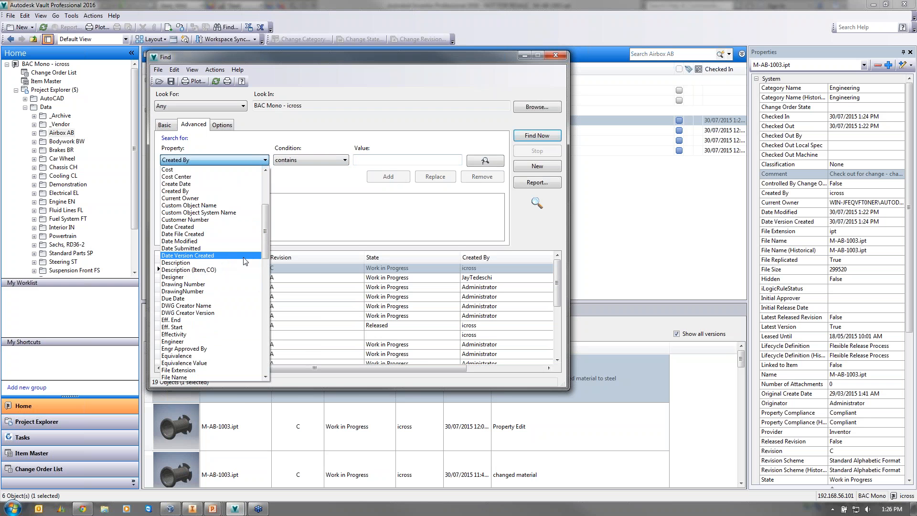
click(315, 228)
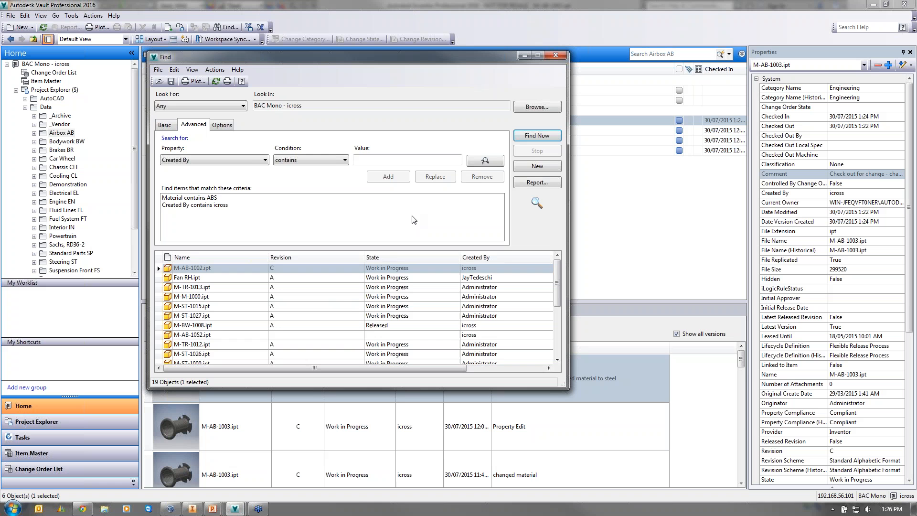
- Rerun the search to get five files, inspect M-BW-1008.ipt, and close Find
click(526, 136)
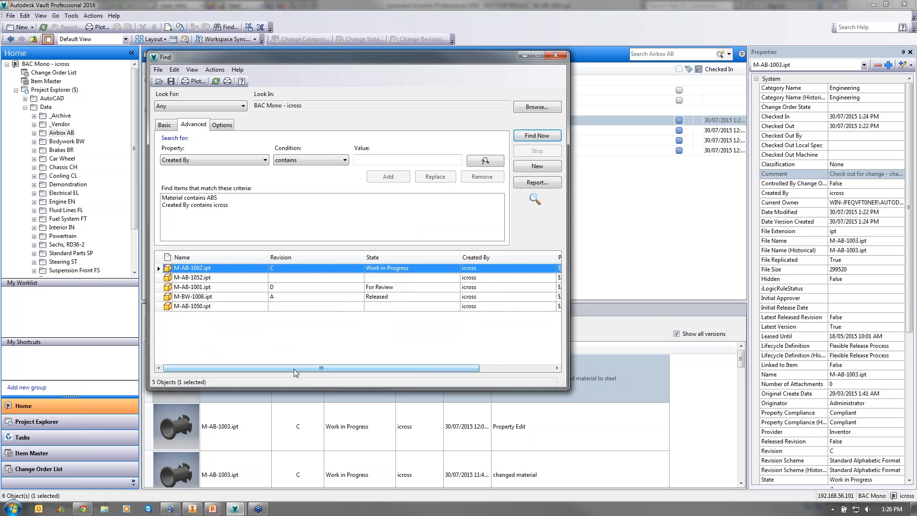
drag(294, 372, 367, 373)
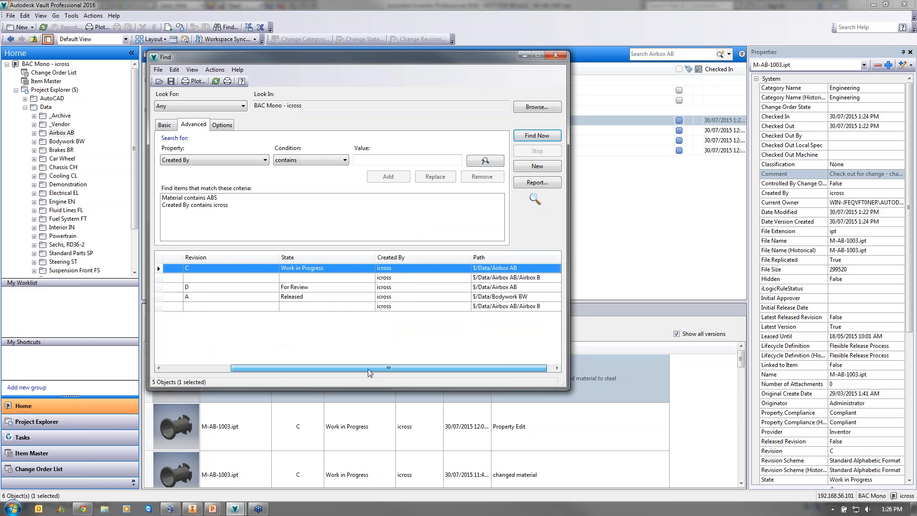
click(514, 297)
drag(313, 367, 243, 368)
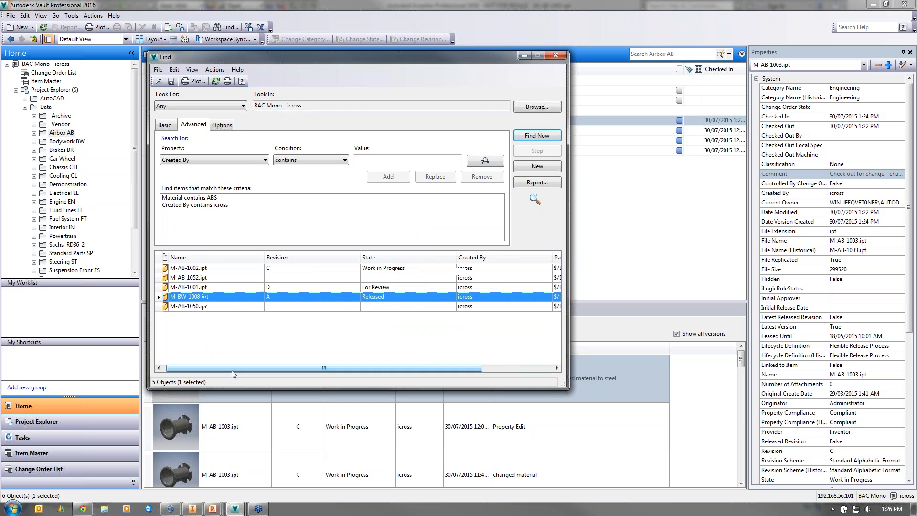
right_click(223, 297)
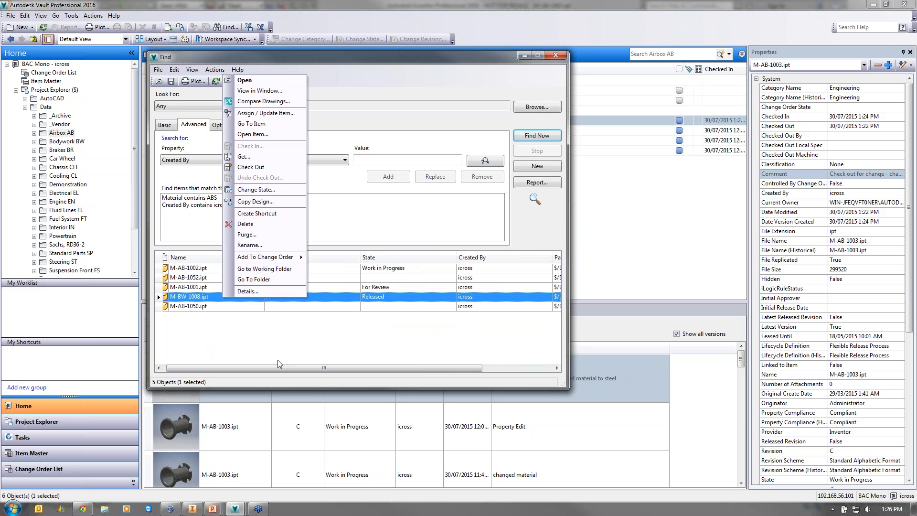
click(400, 97)
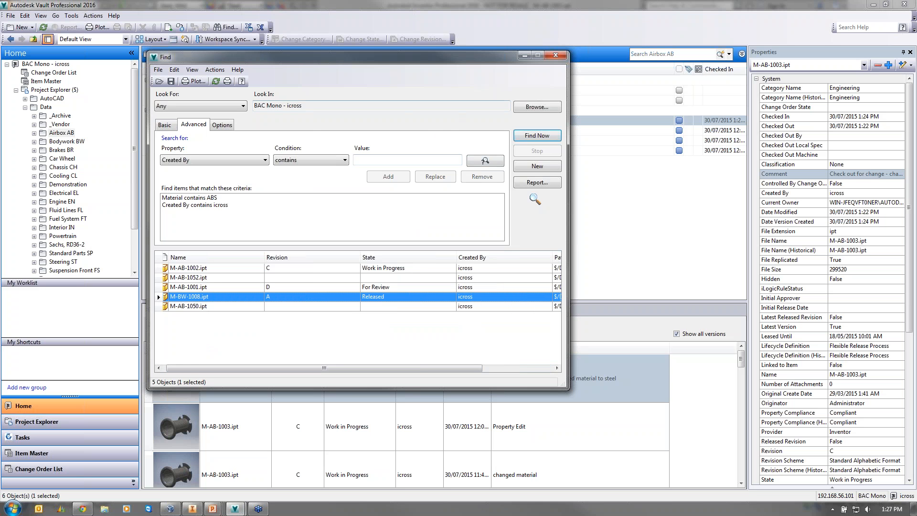
click(555, 55)
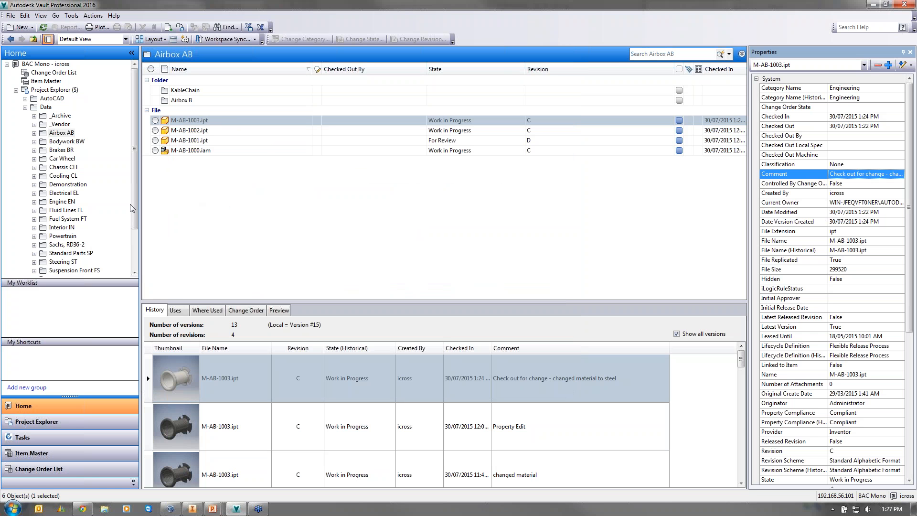
right_click(200, 141)
- Change M-AB-1001.ipt's lifecycle state to Work in Progress, giving revision D.1
click(251, 258)
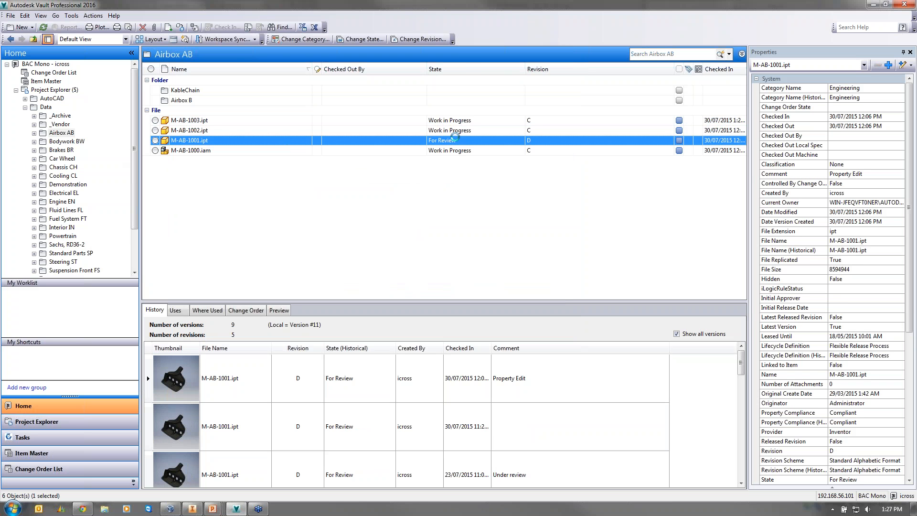
click(376, 60)
click(380, 71)
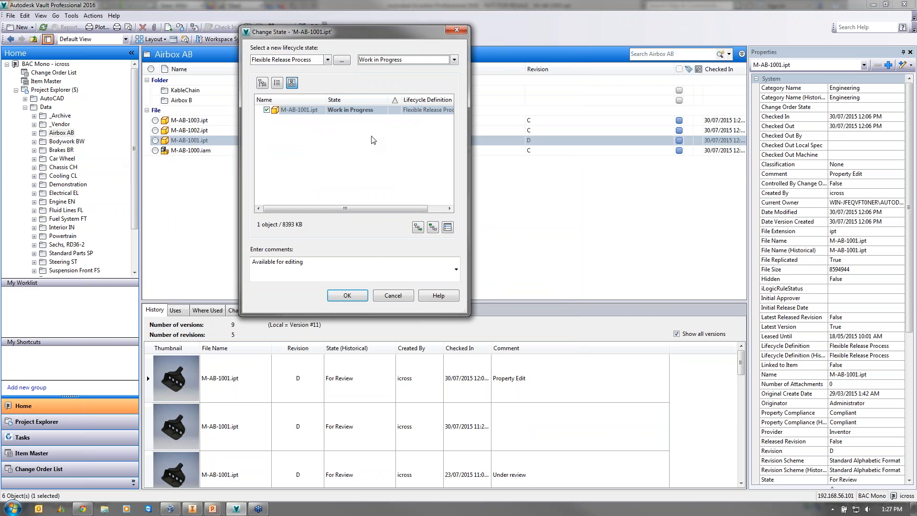
click(347, 295)
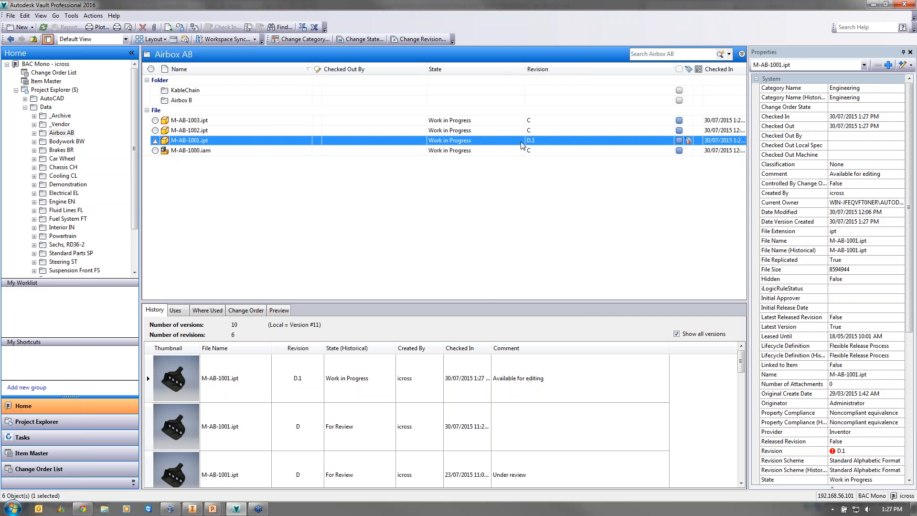
click(182, 152)
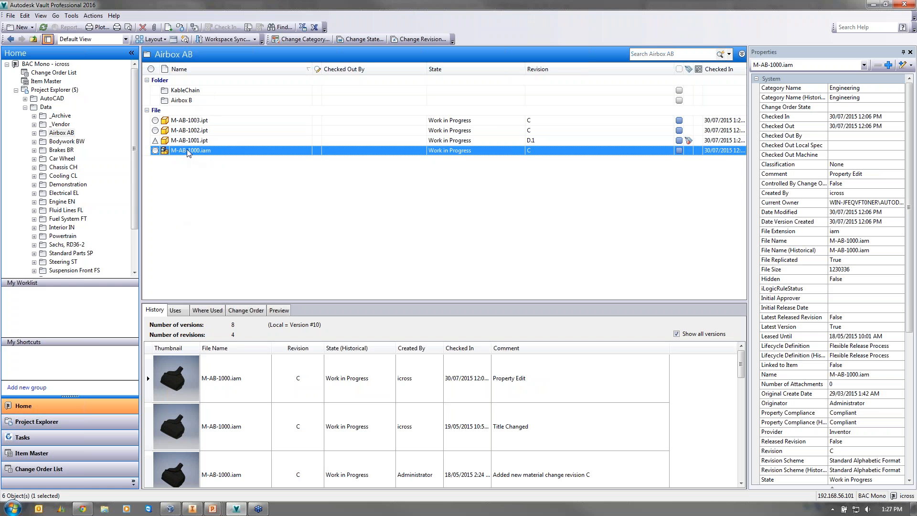
- Start a Copy Design of M-AB-1000.iam and select all four listed files
right_click(201, 152)
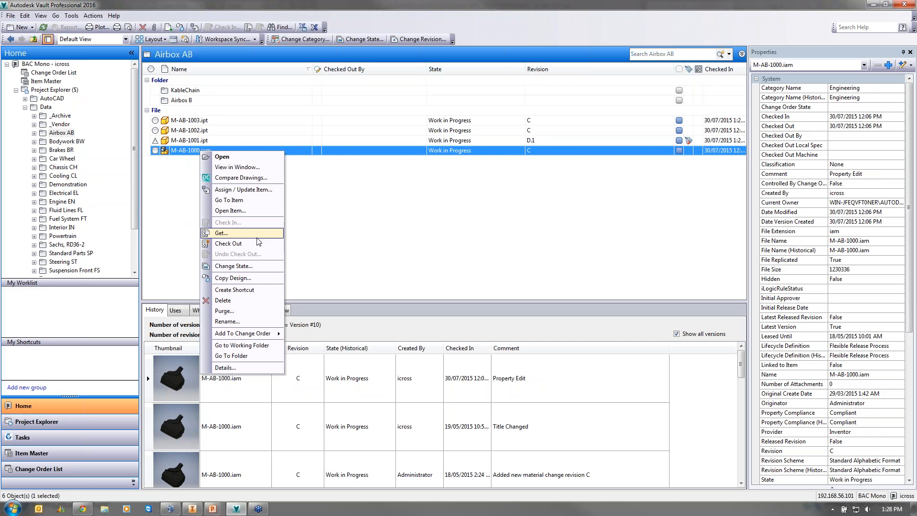
click(234, 278)
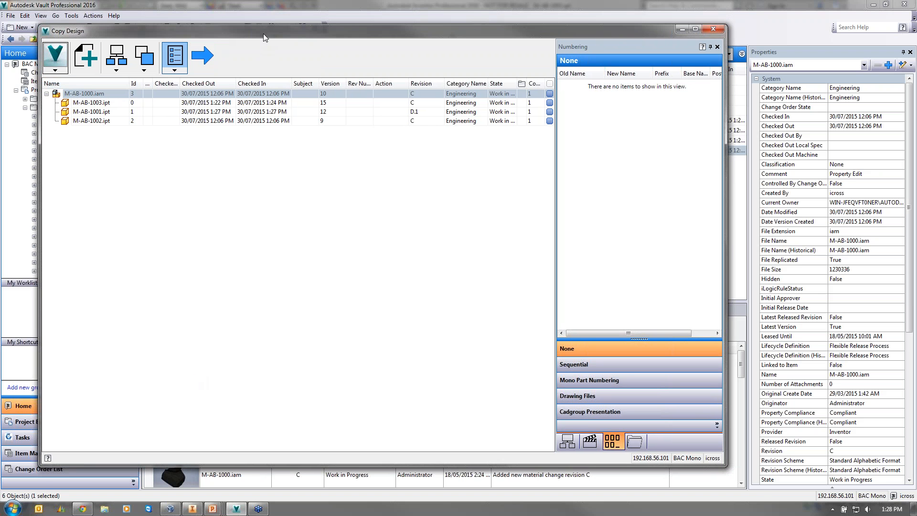
drag(263, 33, 295, 173)
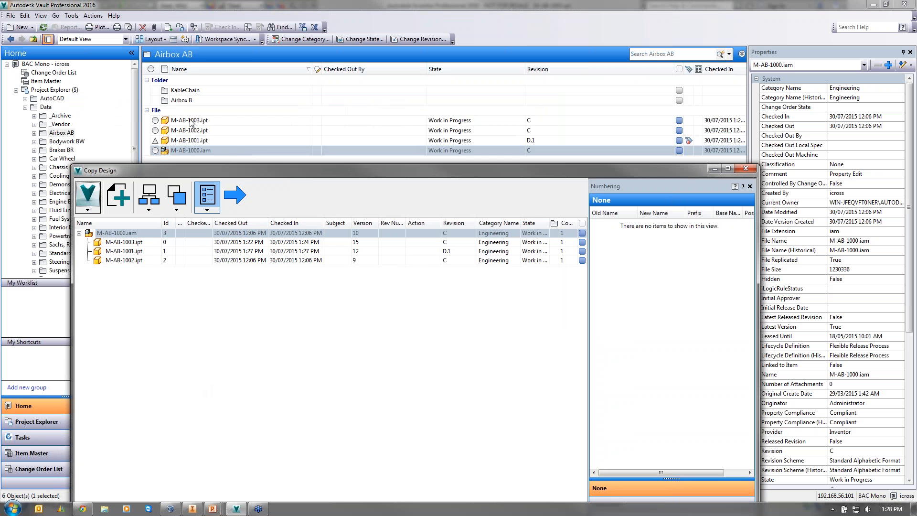
drag(236, 170, 235, 92)
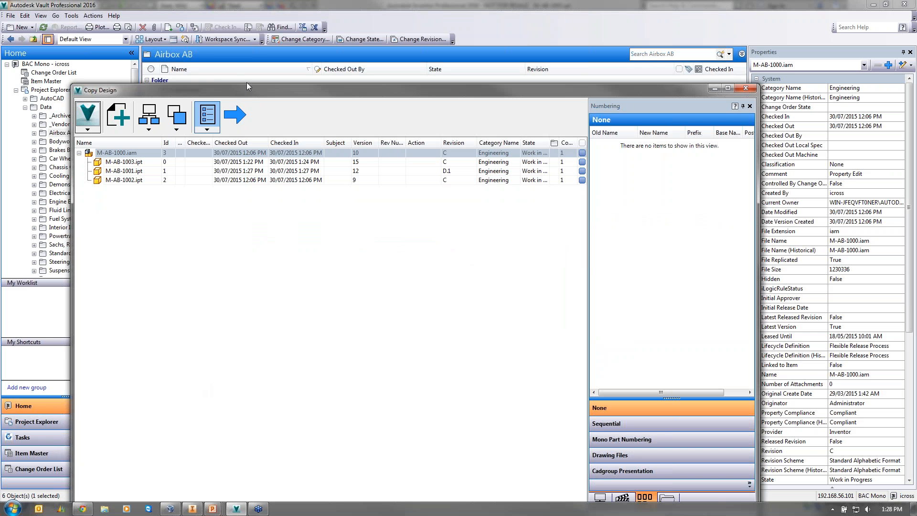
drag(247, 82, 244, 48)
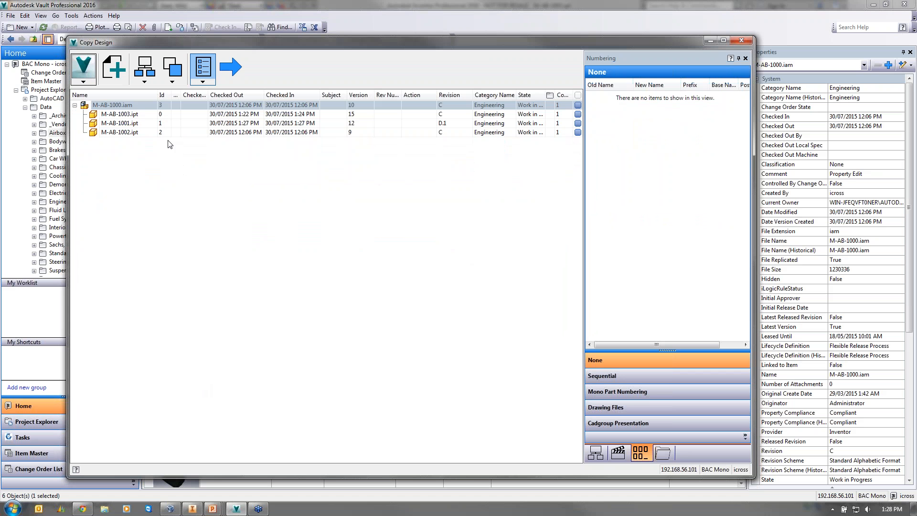
shift+click(145, 130)
right_click(144, 131)
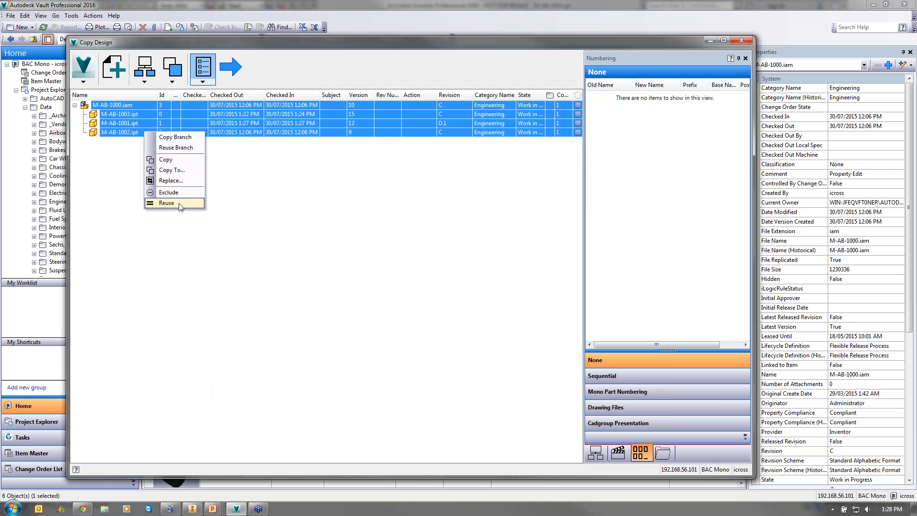
- Make a new Airbox C folder under Airbox AB as the four files' copy destination
click(176, 171)
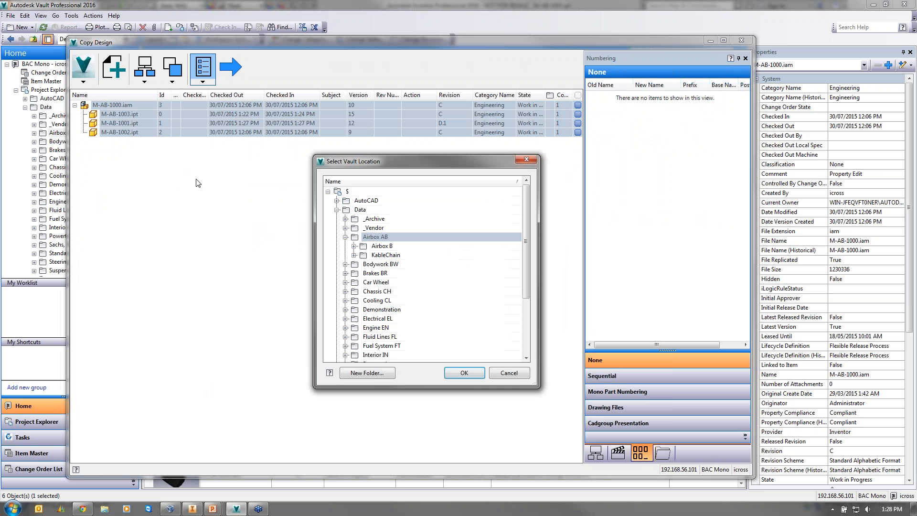
click(383, 371)
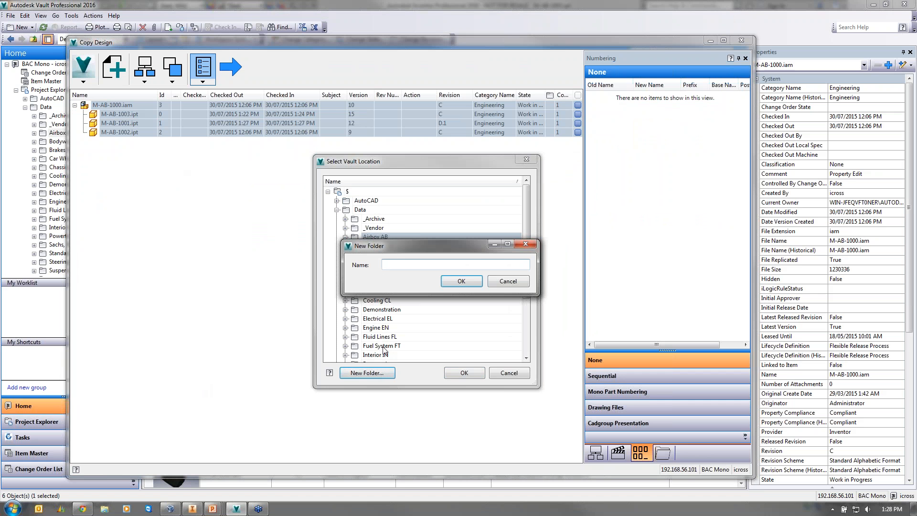
text(Airbox C)
click(459, 281)
click(459, 373)
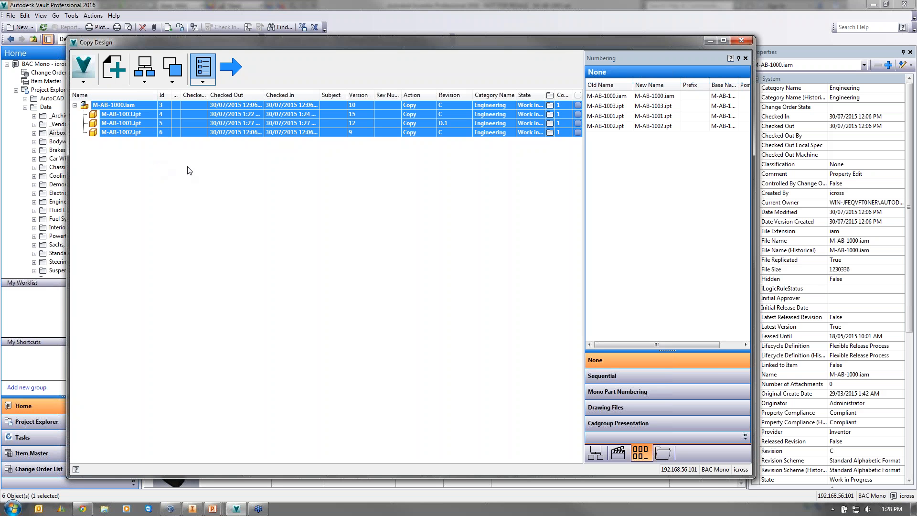
- Add M-BR-1000.ipt and M-BR-1001.ipt from Brakes BR to the copy set
click(165, 132)
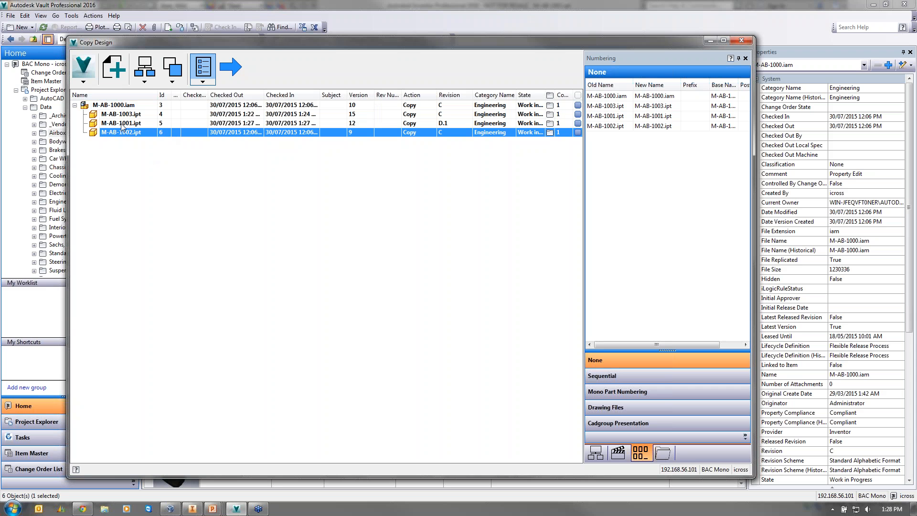
click(113, 68)
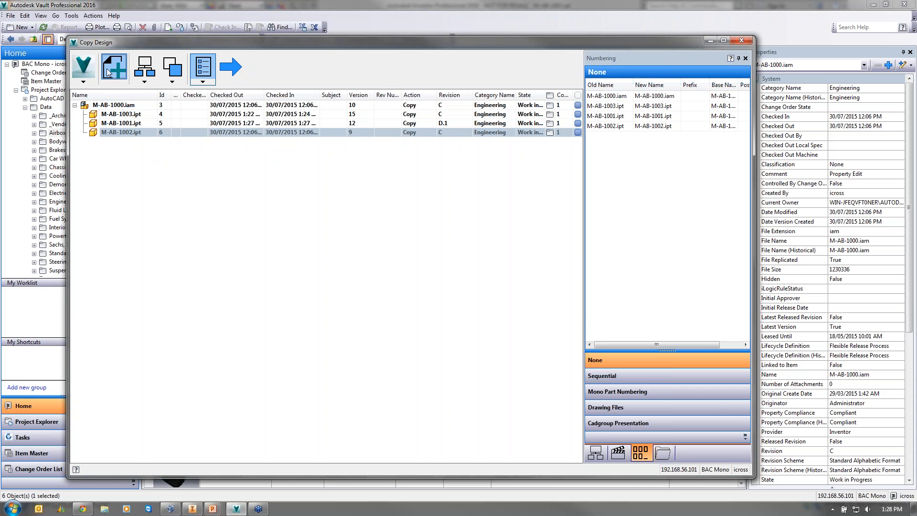
click(443, 273)
shift+click(444, 250)
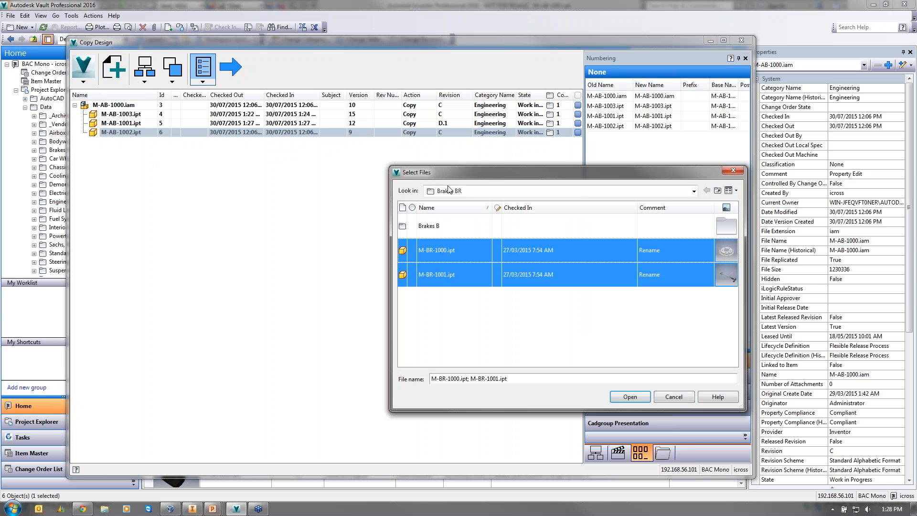
drag(412, 177, 264, 174)
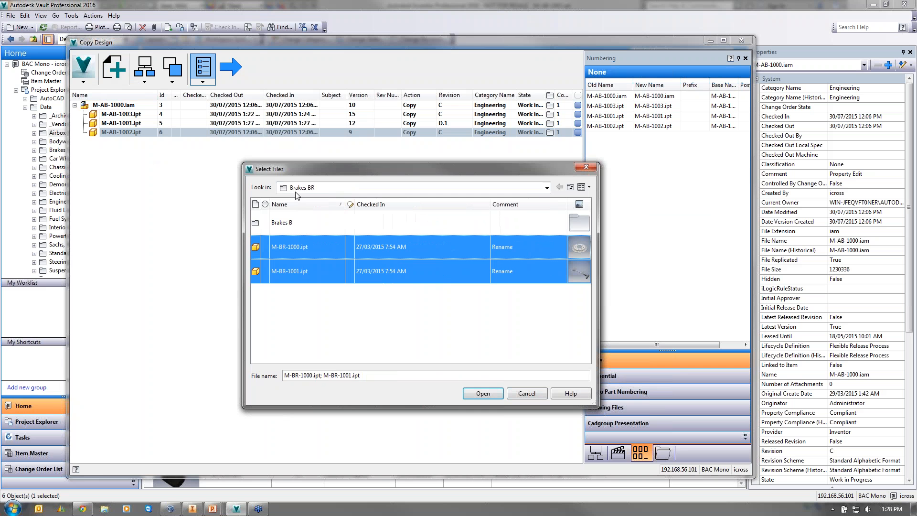
click(477, 390)
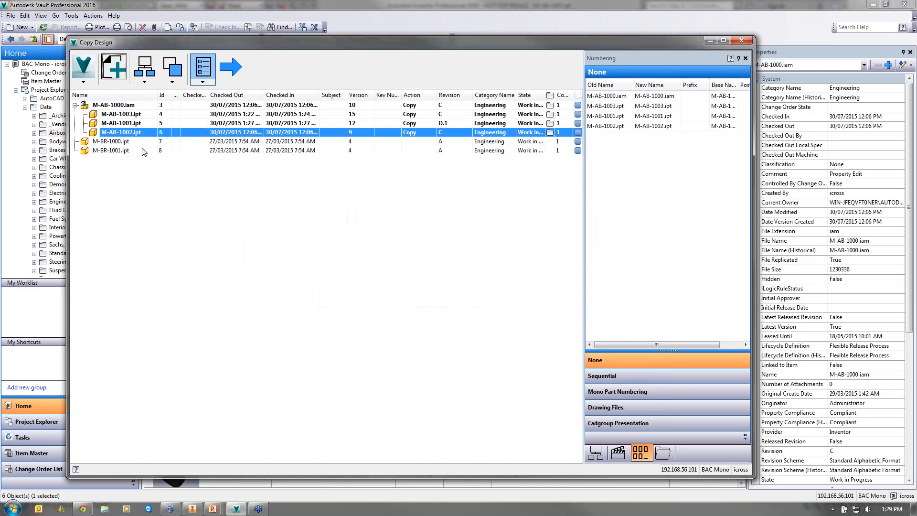
- Set the two brake parts to copy into Airbox C
right_click(141, 144)
click(165, 159)
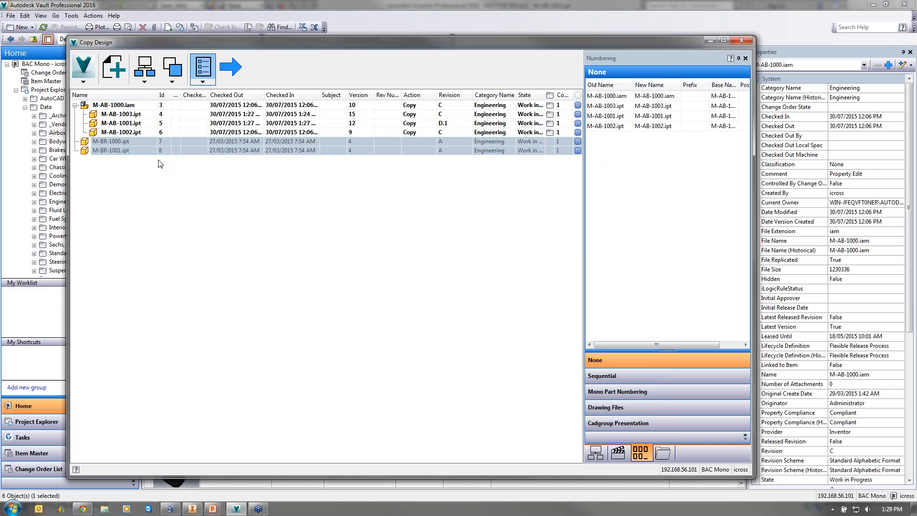
click(381, 255)
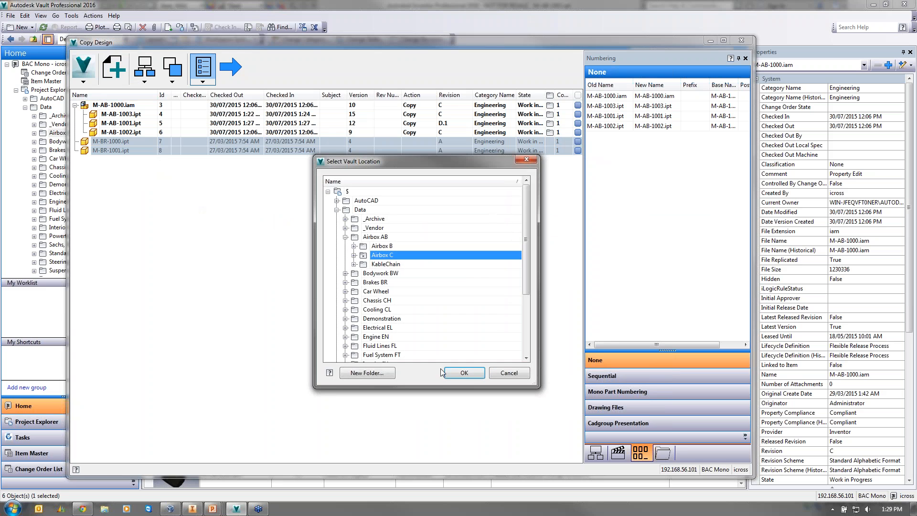
click(466, 373)
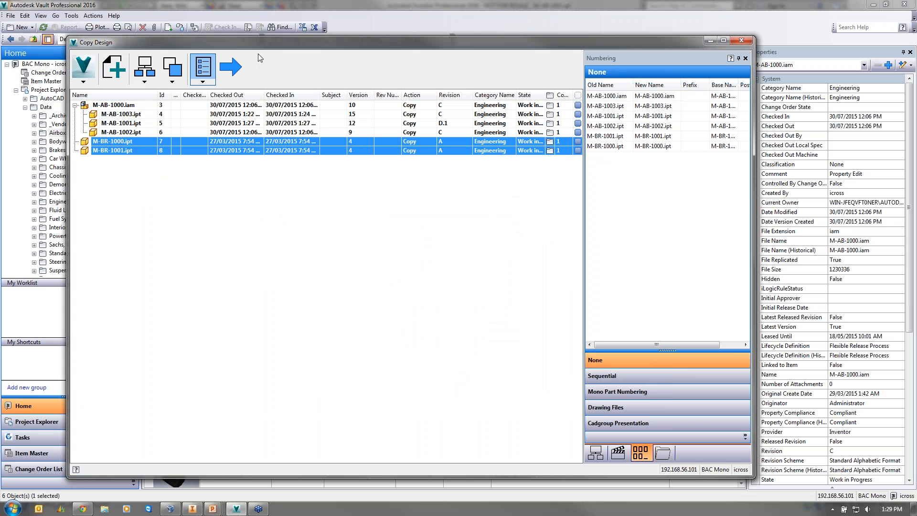
- Choose Mono Part Numbering as the copy's numbering scheme
drag(242, 44, 225, 33)
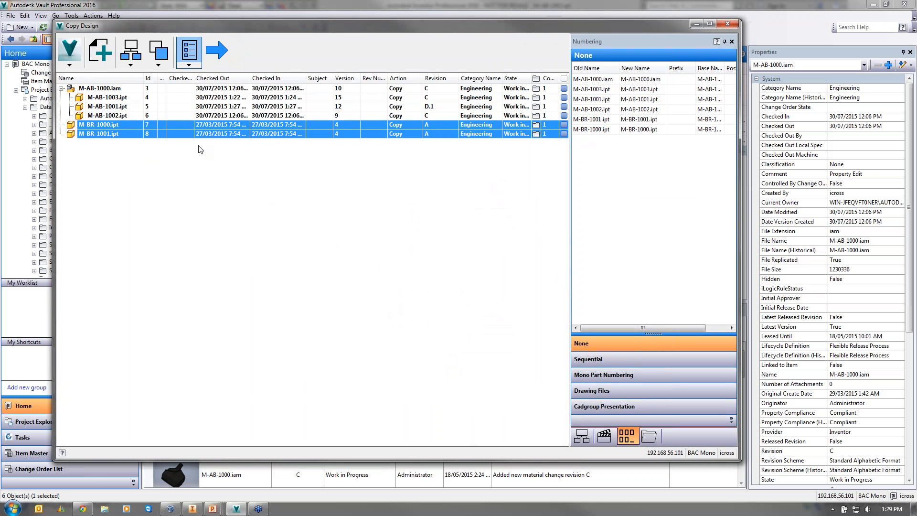
click(623, 362)
click(623, 375)
click(623, 391)
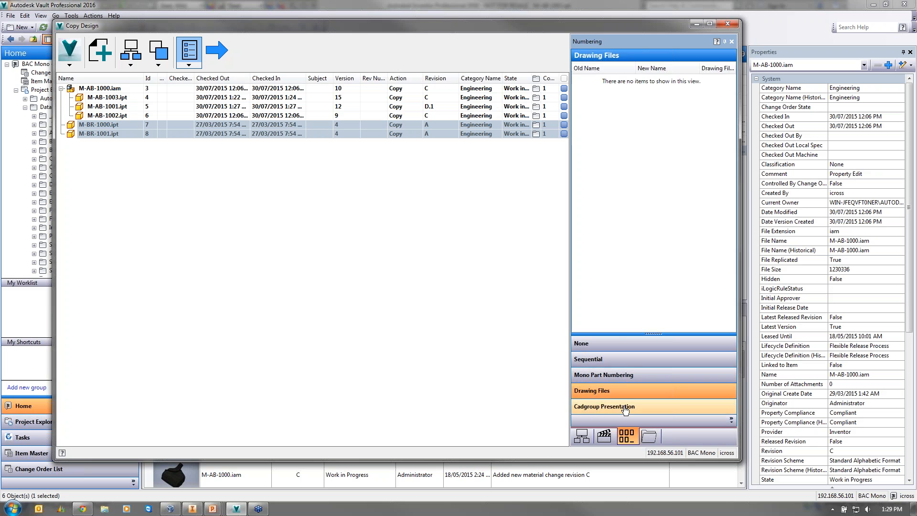
click(625, 407)
click(614, 342)
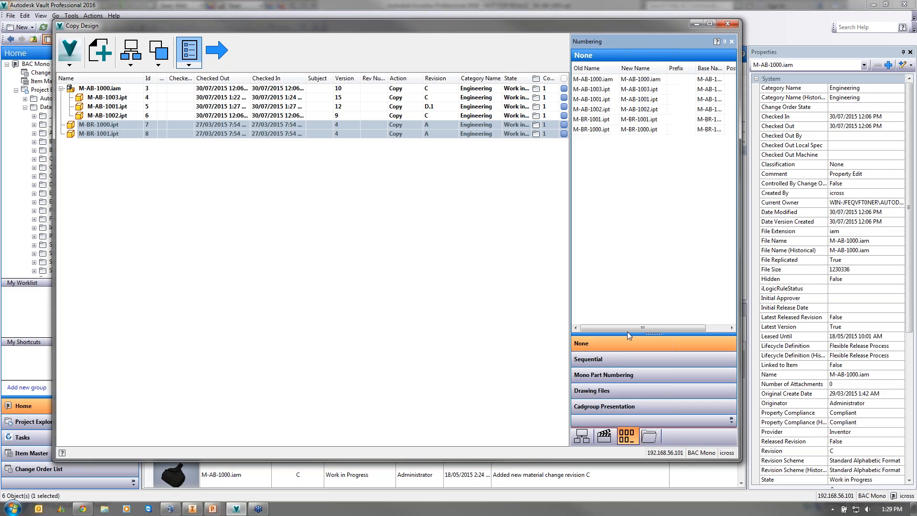
click(627, 378)
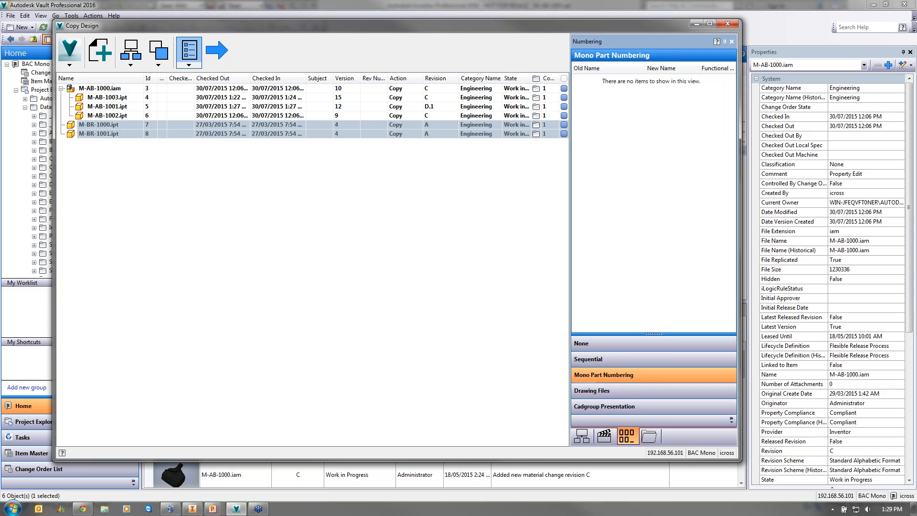
- Set the Functional category to Airbox for all four M-AB files
click(104, 116)
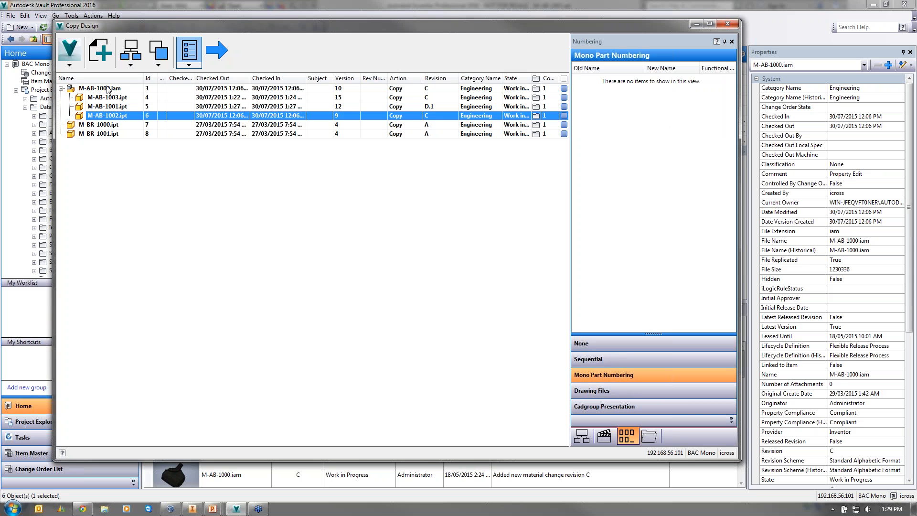
shift+click(109, 89)
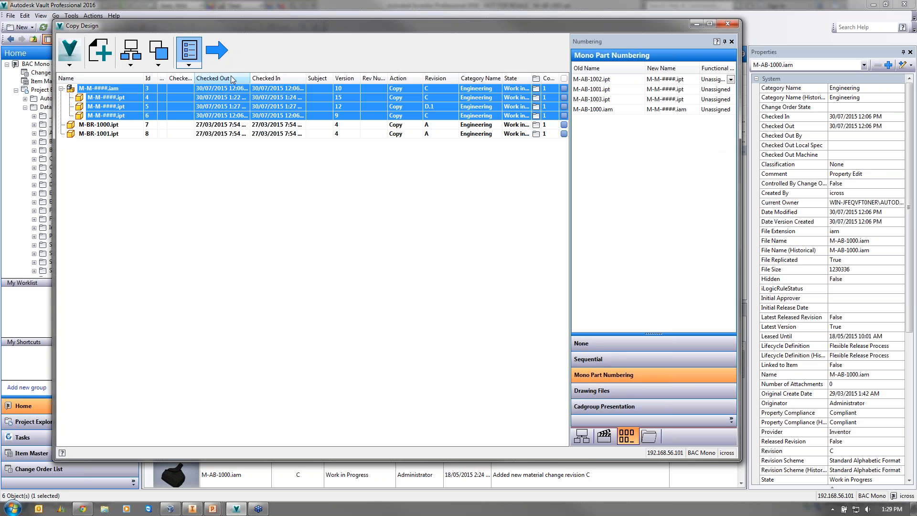
click(731, 79)
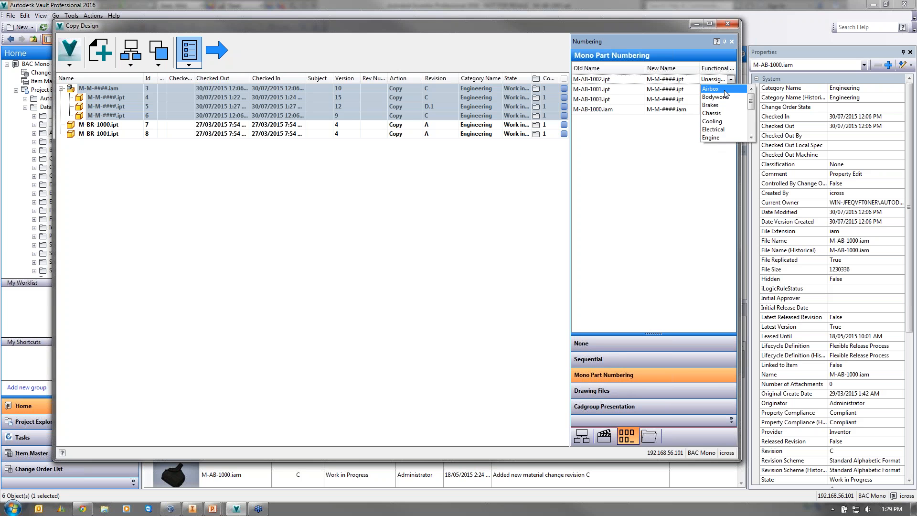
click(719, 88)
click(730, 89)
click(712, 98)
click(731, 99)
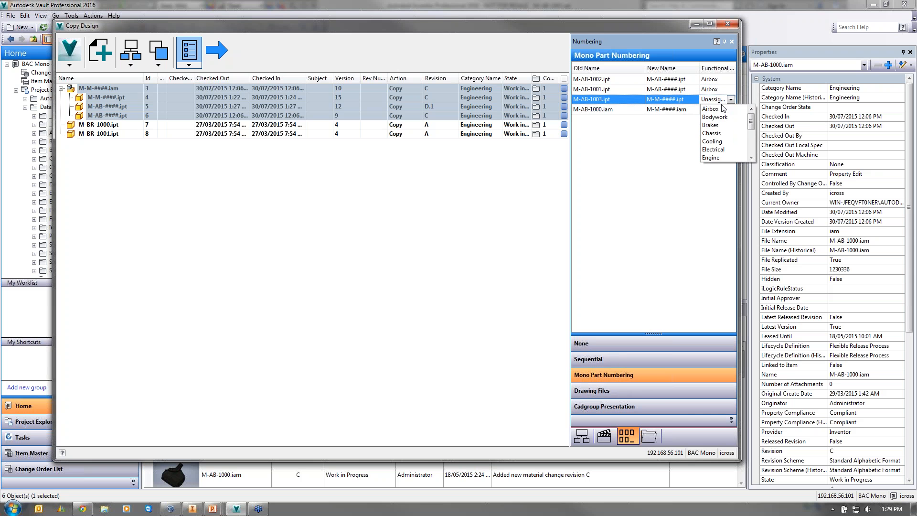
click(712, 108)
click(731, 110)
click(712, 119)
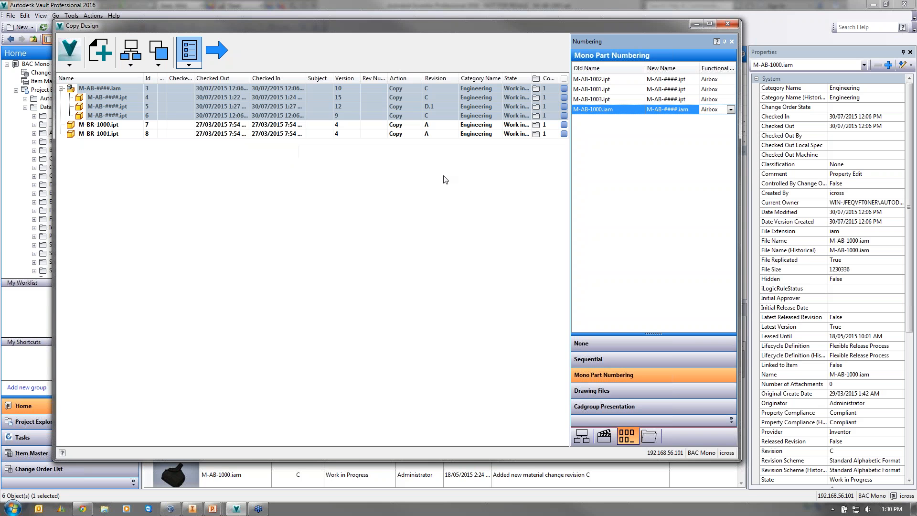
- Set the Functional category to Brakes for M-BR-1000.ipt and M-BR-1001.ipt
click(141, 230)
click(118, 135)
ctrl+click(117, 127)
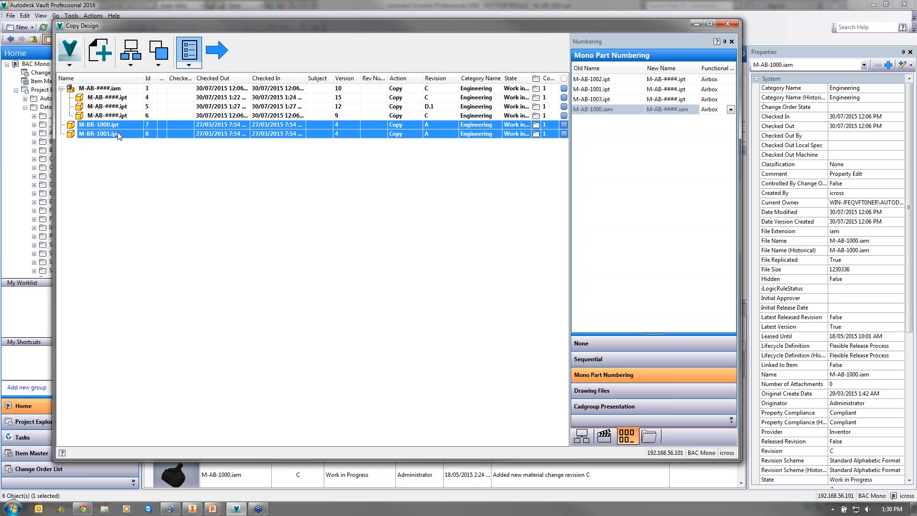
click(733, 152)
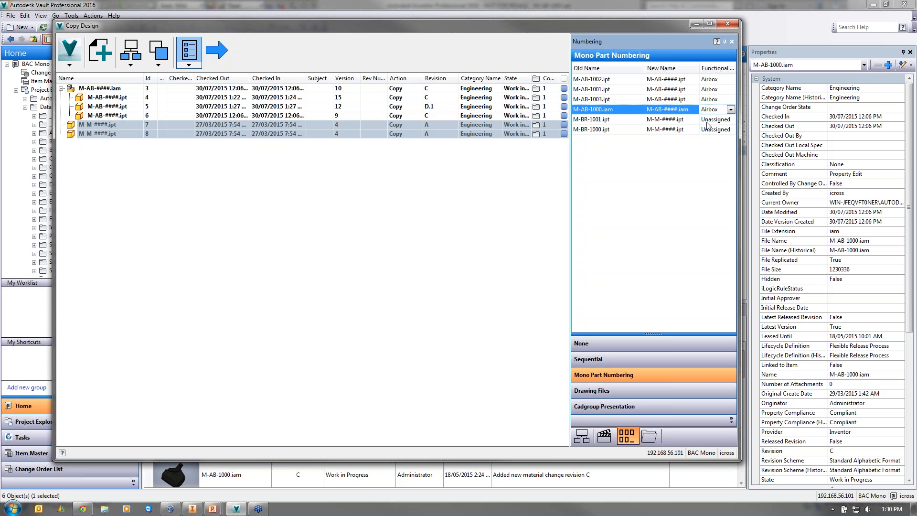
click(708, 120)
click(719, 146)
click(718, 133)
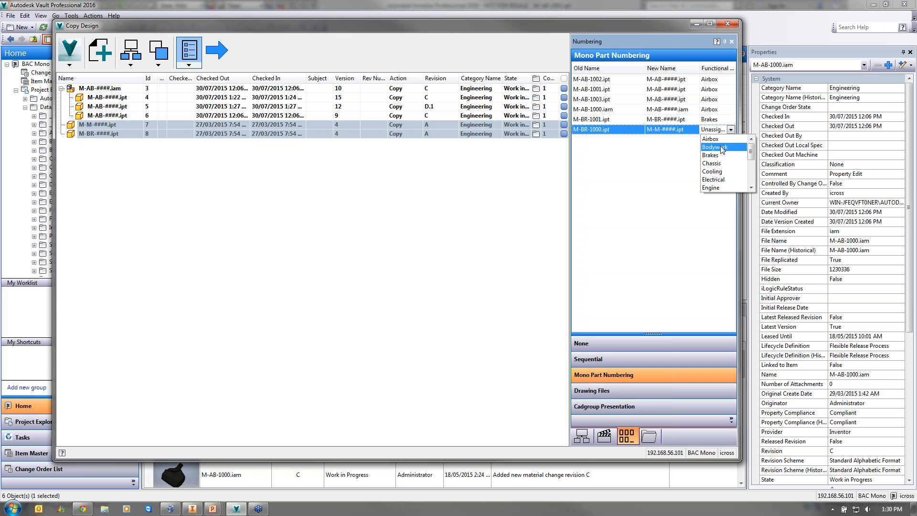
click(721, 145)
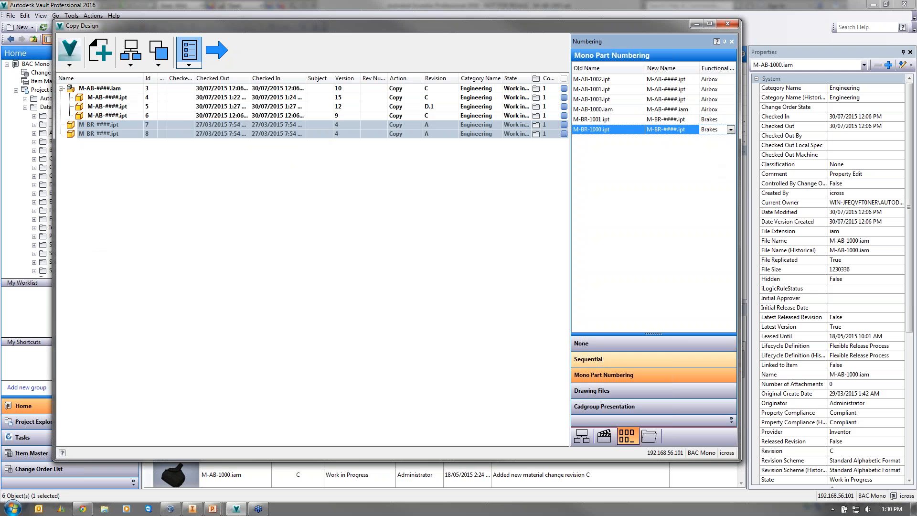
- Review the Reuse, Replace, Exclude, Remove and Edit lists, returning to the Copy list
click(603, 436)
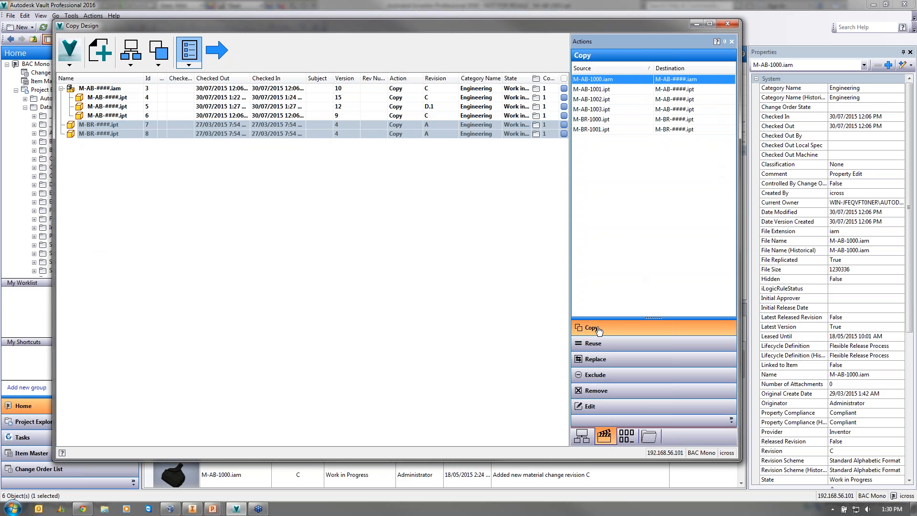
click(615, 344)
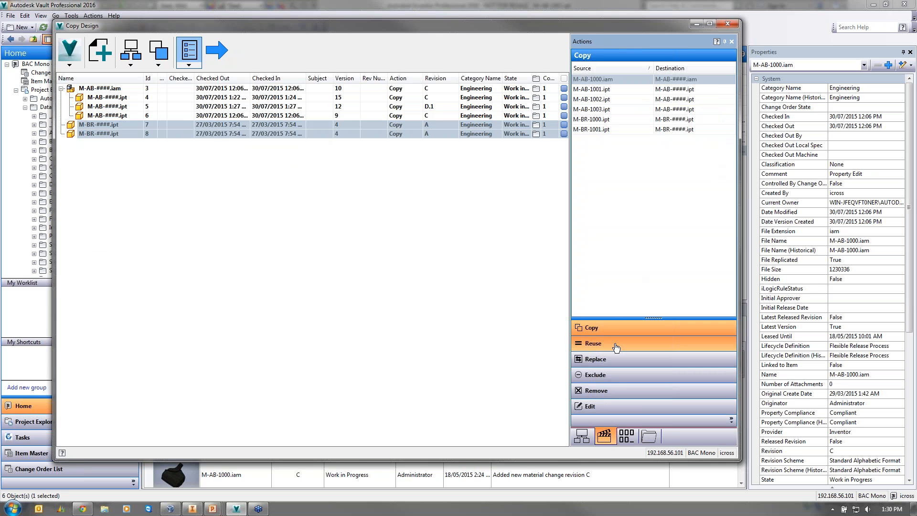
click(606, 366)
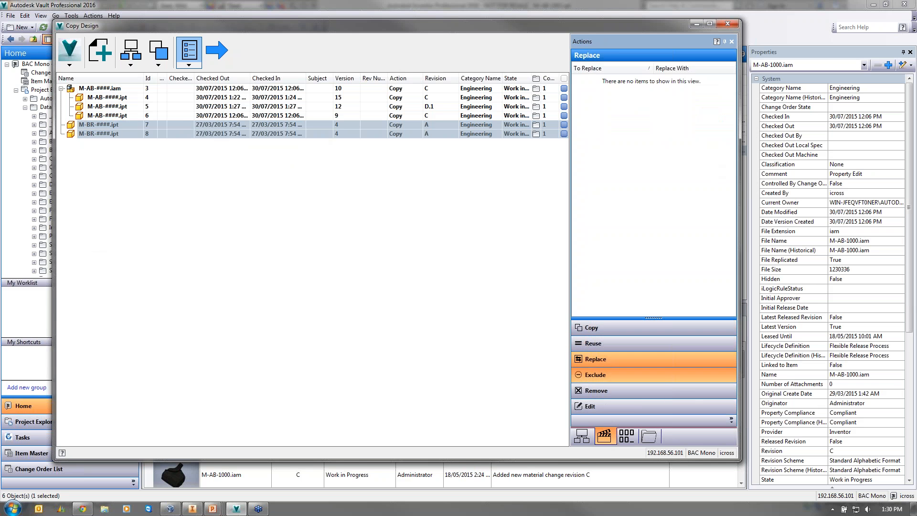
click(597, 375)
click(597, 390)
click(606, 406)
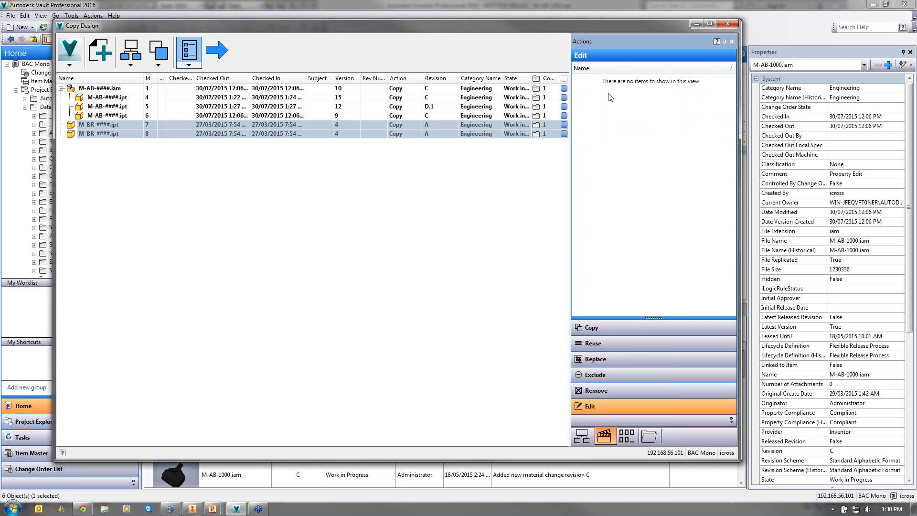
click(605, 389)
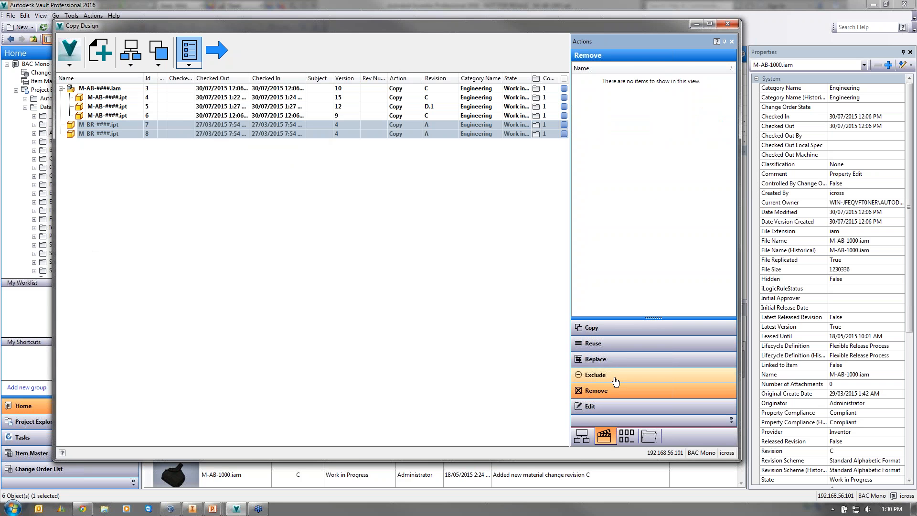
click(612, 377)
click(621, 359)
click(624, 344)
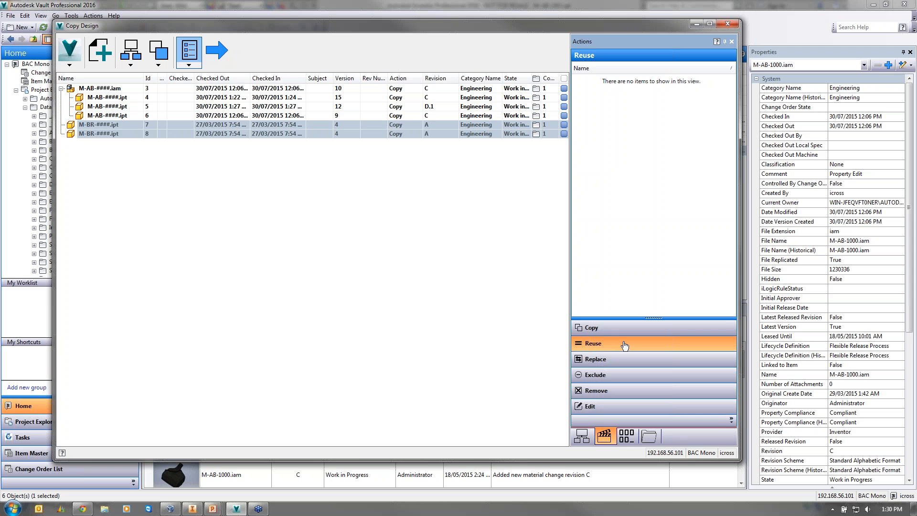
click(659, 328)
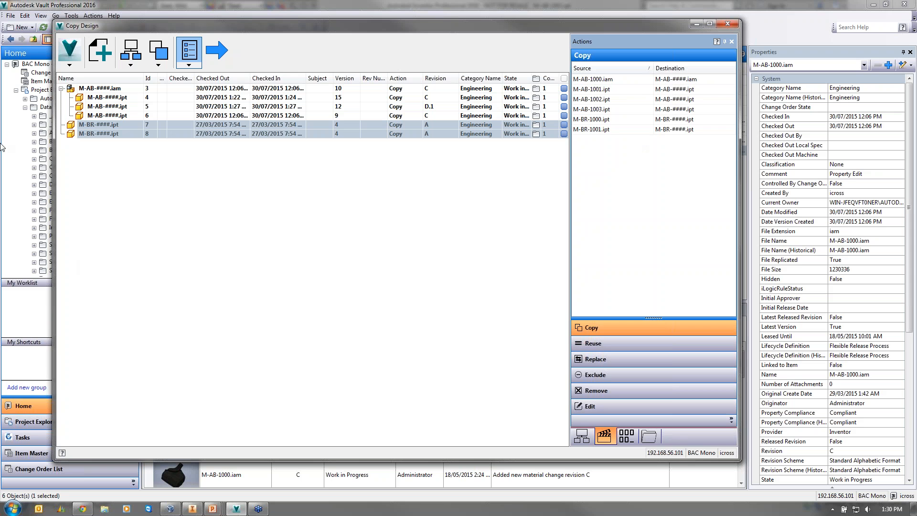
- Leave scope, attachment and copy options unchanged, then create the copy and close the window
click(158, 66)
click(179, 204)
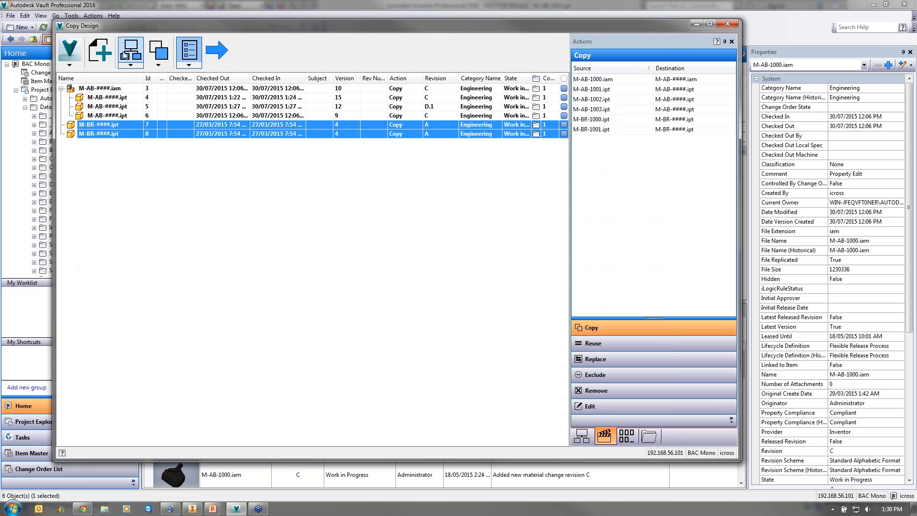
click(131, 65)
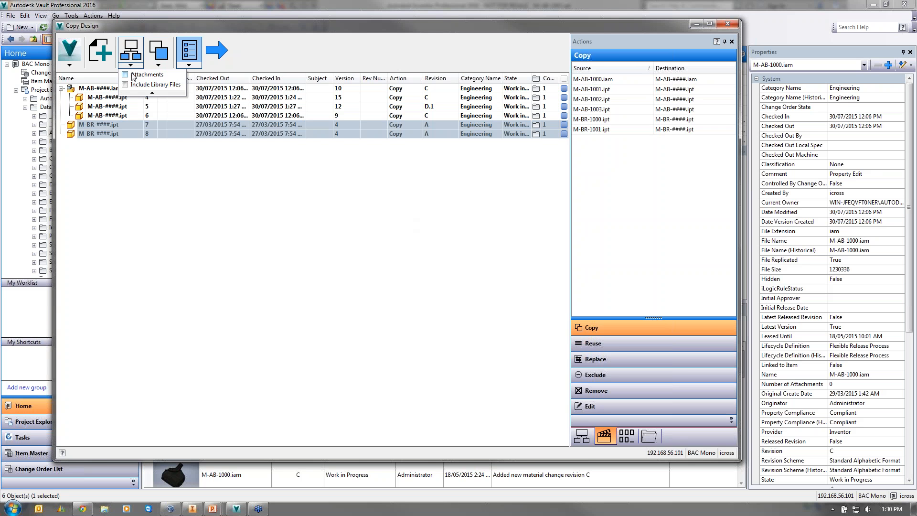
click(212, 205)
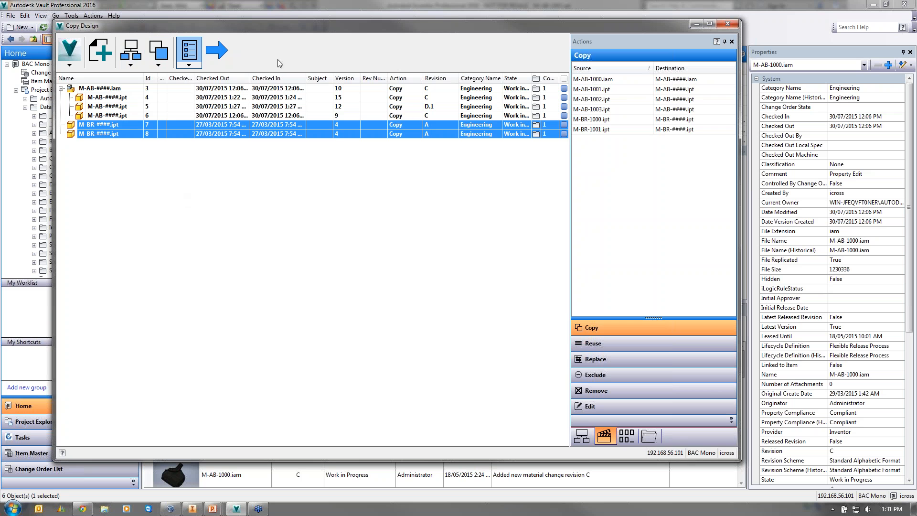
click(70, 55)
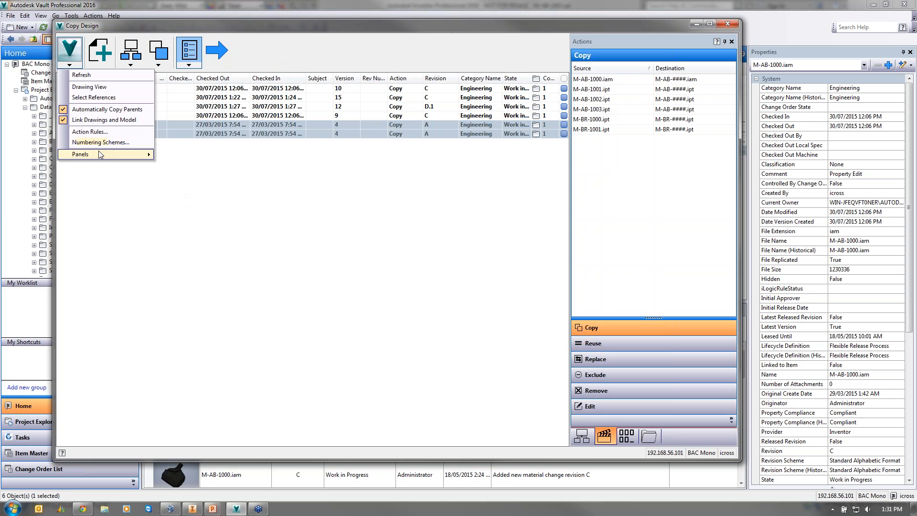
mouse_move(100, 154)
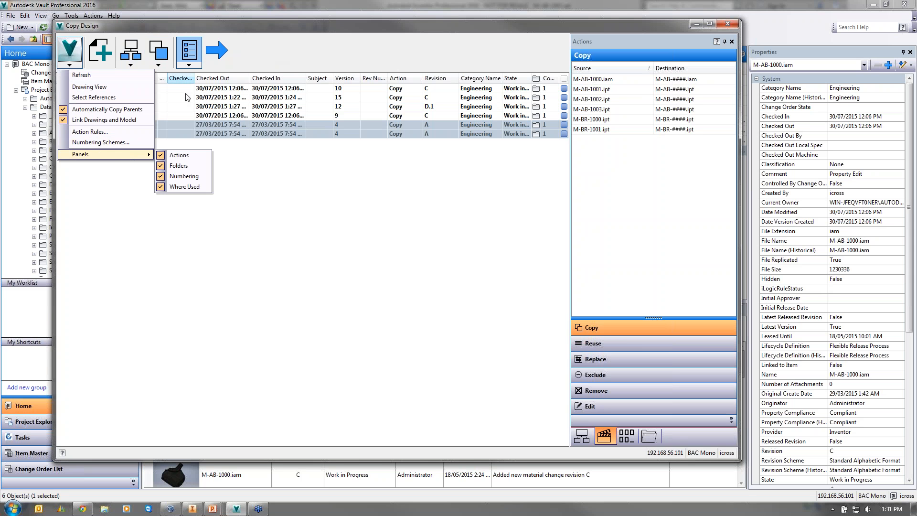
click(254, 239)
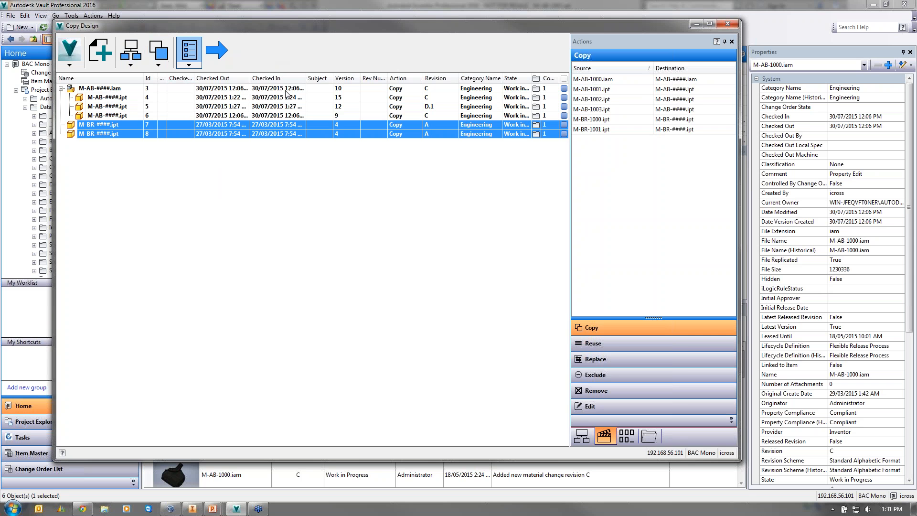
click(219, 48)
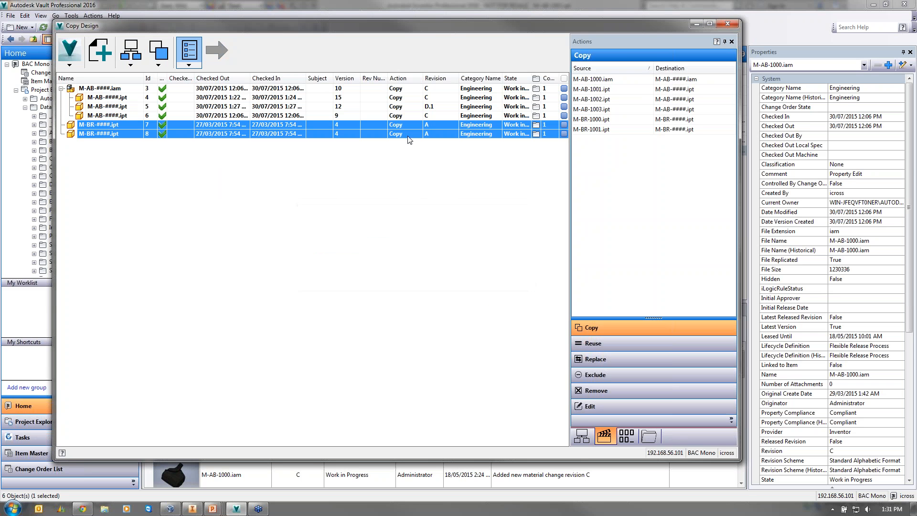
click(728, 24)
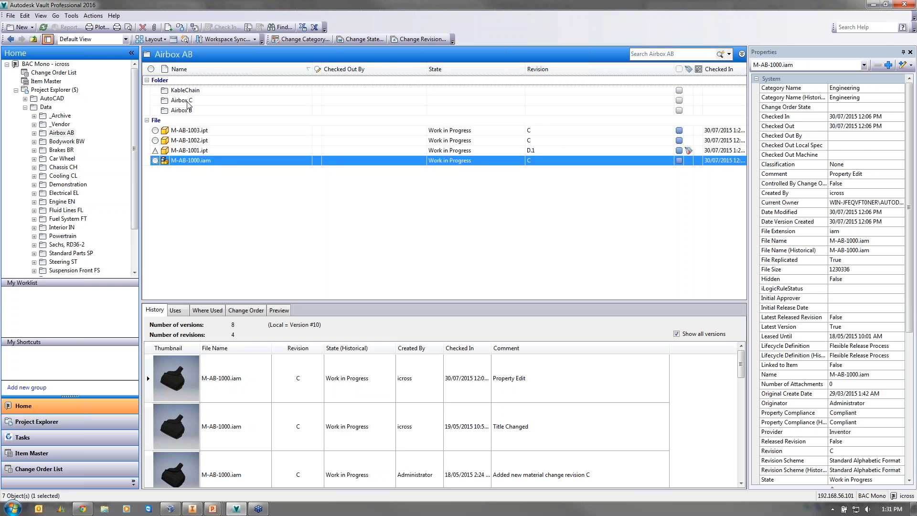
- Open Airbox C and inspect the copies M-AB-1053.iam, M-BR-1009.ipt and M-BR-1010.ipt
double_click(187, 101)
click(189, 141)
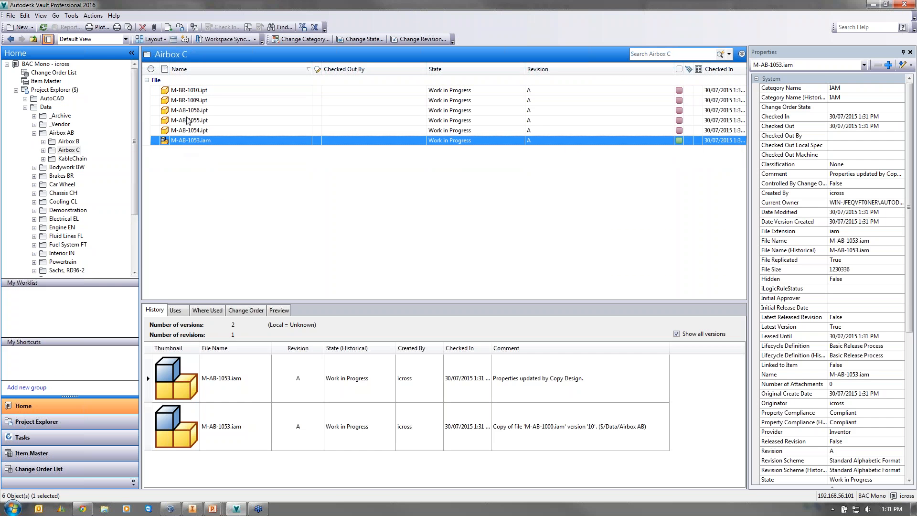
click(190, 110)
click(193, 99)
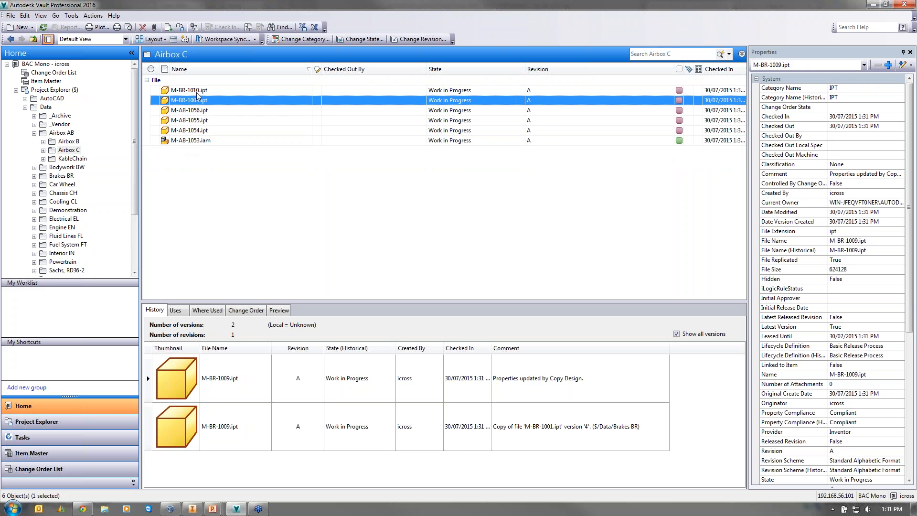
click(196, 90)
- Compare the original and Copy Design versions in history, then bring Inventor forward
click(528, 433)
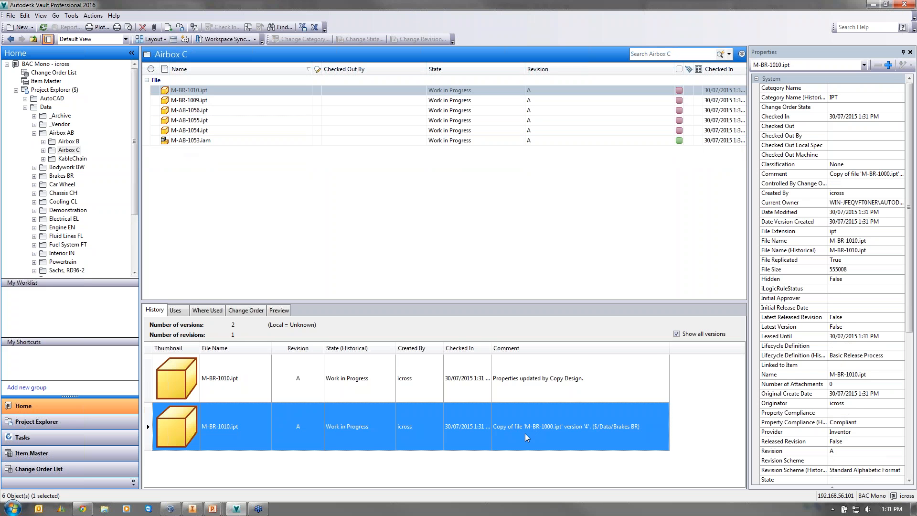
click(532, 380)
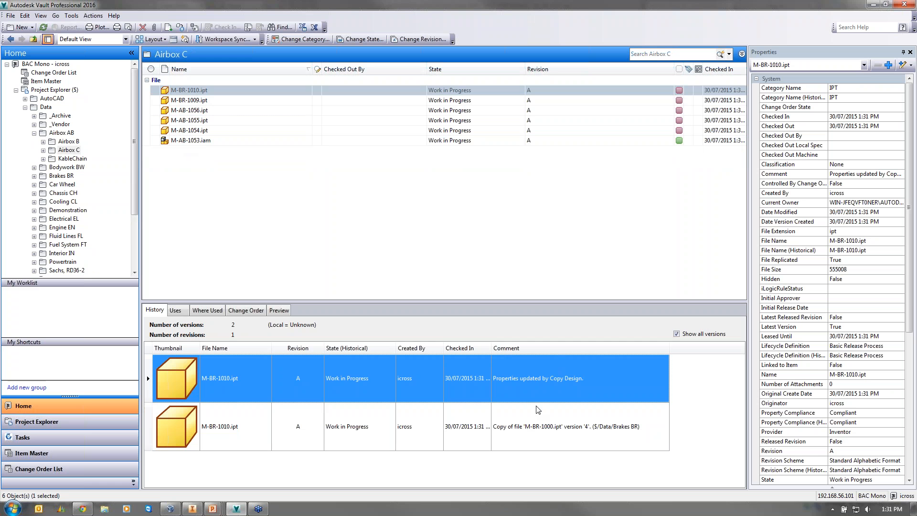
click(349, 229)
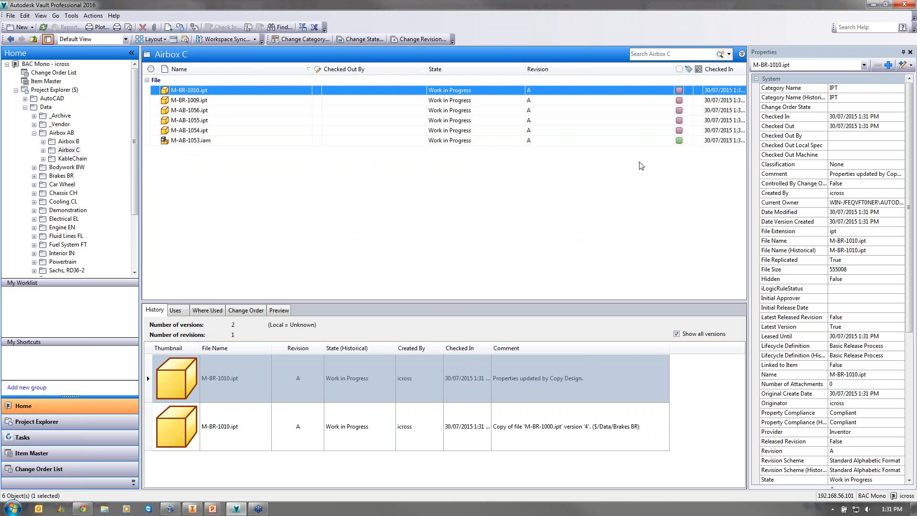
click(192, 509)
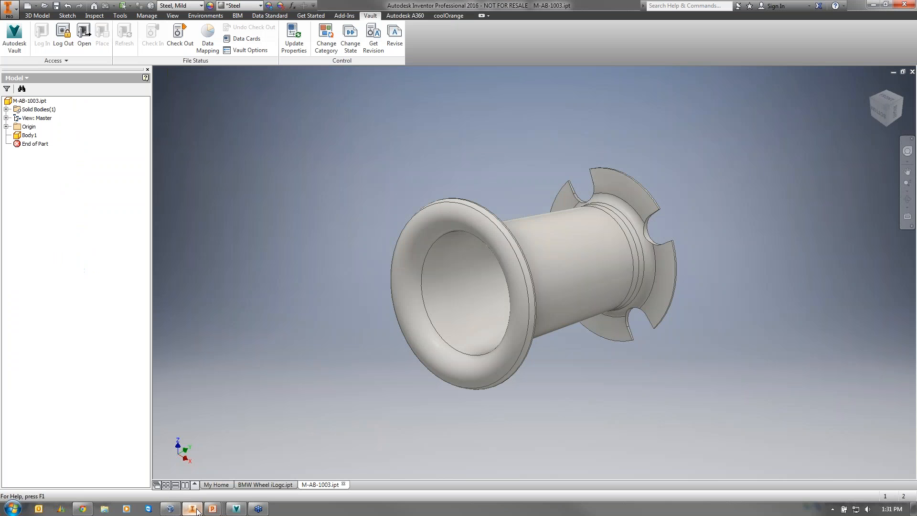
- Close M-AB-1003.ipt and check BMW Wheel iLogc.ipt into Car Wheel with comment 'Initial checkin'
click(343, 484)
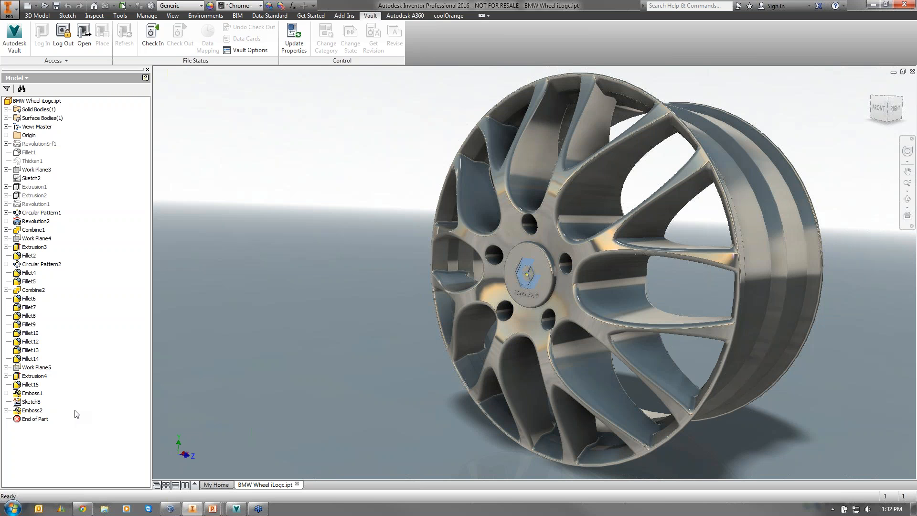
click(151, 37)
click(280, 173)
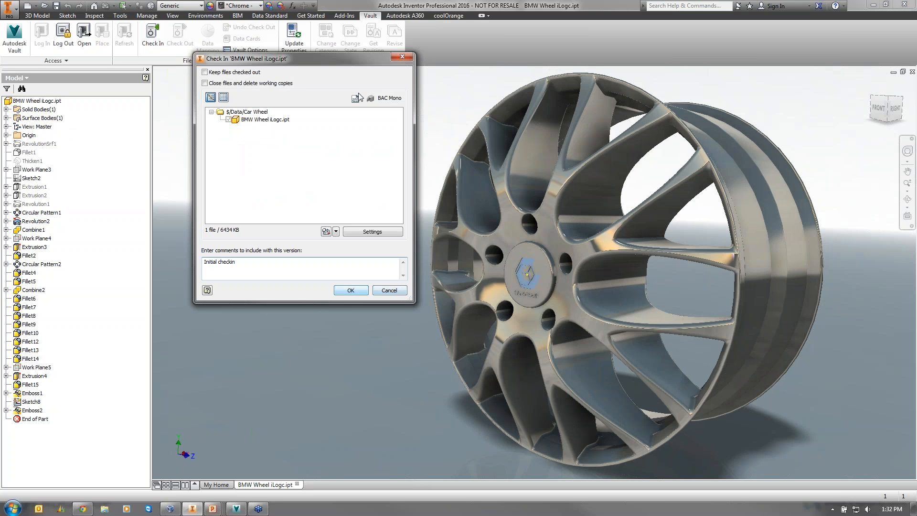
click(351, 289)
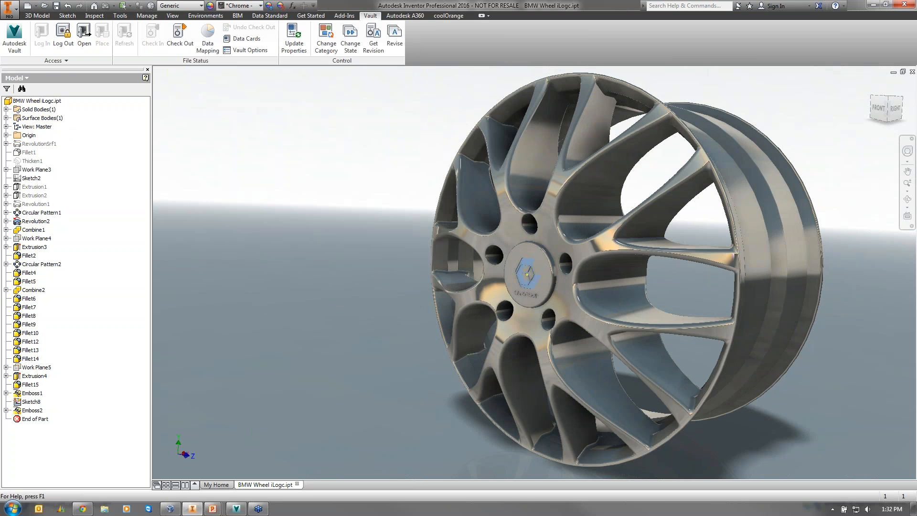
click(236, 509)
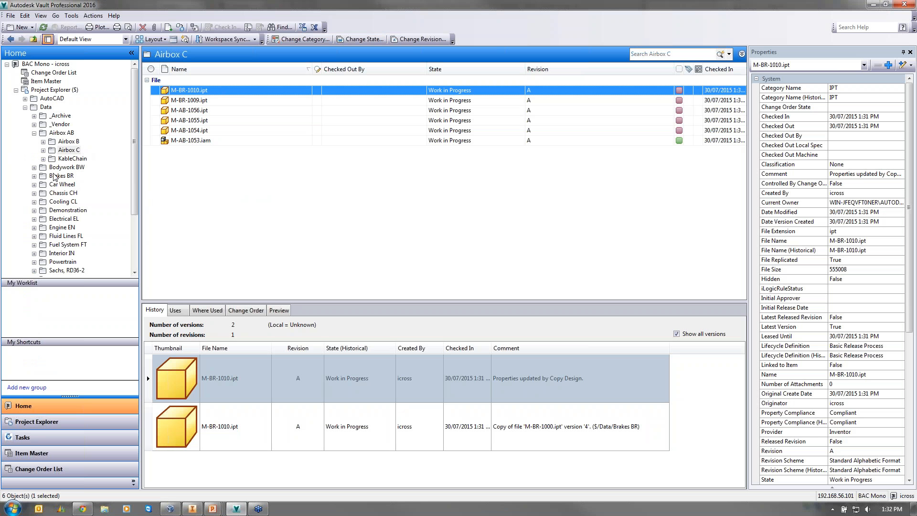
- Select the Car Wheel folder and open Vault Settings at the Behaviors tab
click(58, 185)
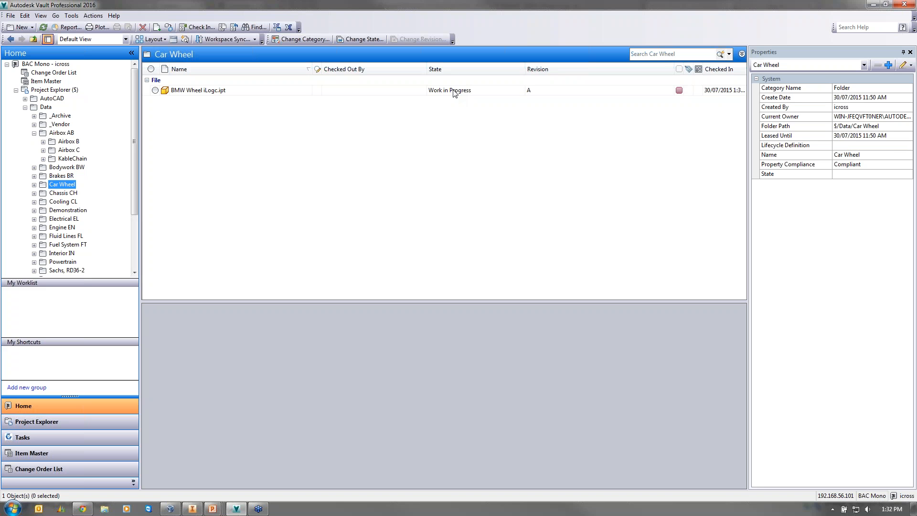
click(71, 15)
mouse_move(88, 85)
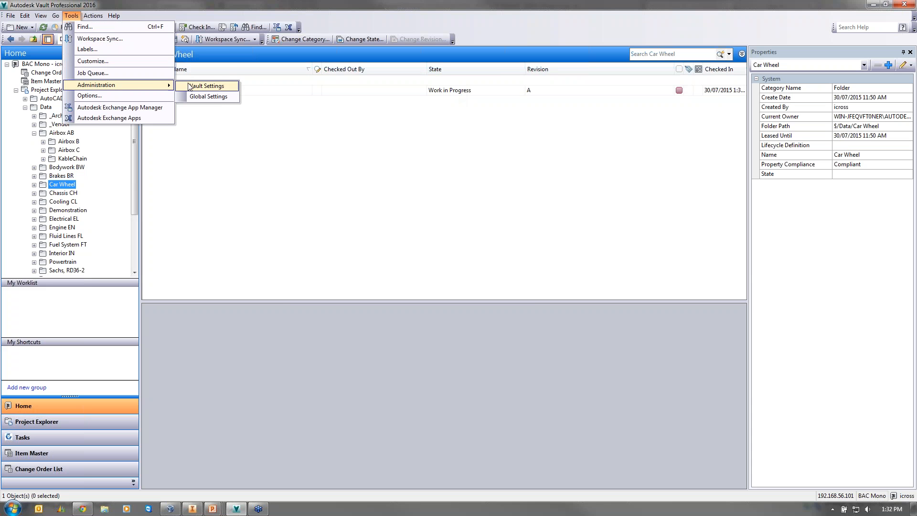
click(188, 86)
click(385, 165)
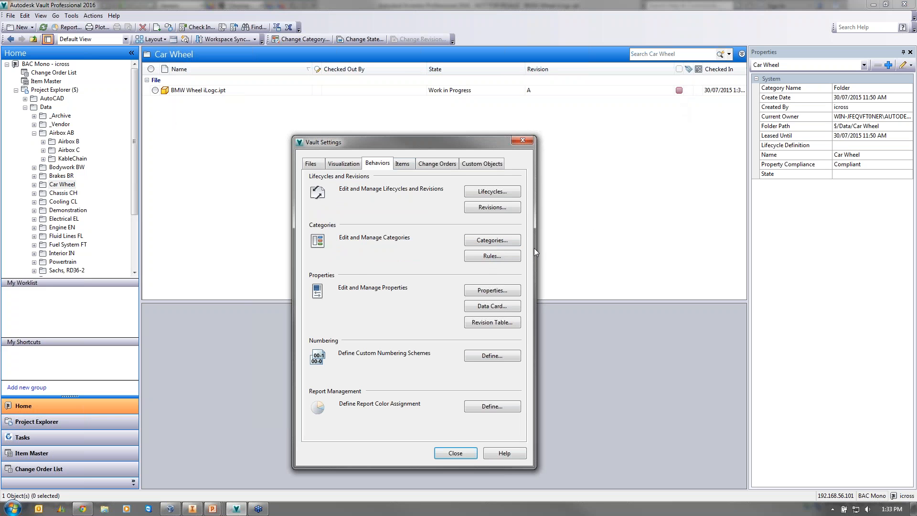
click(492, 240)
click(365, 153)
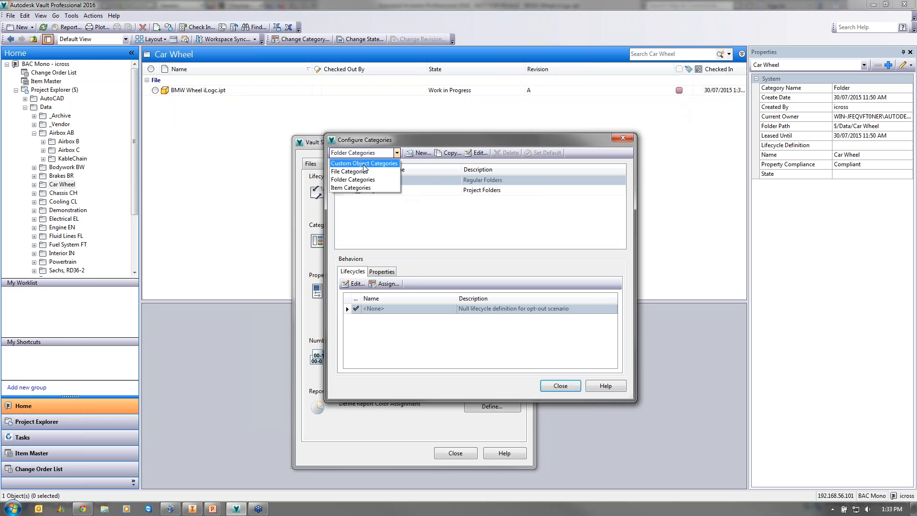
click(356, 170)
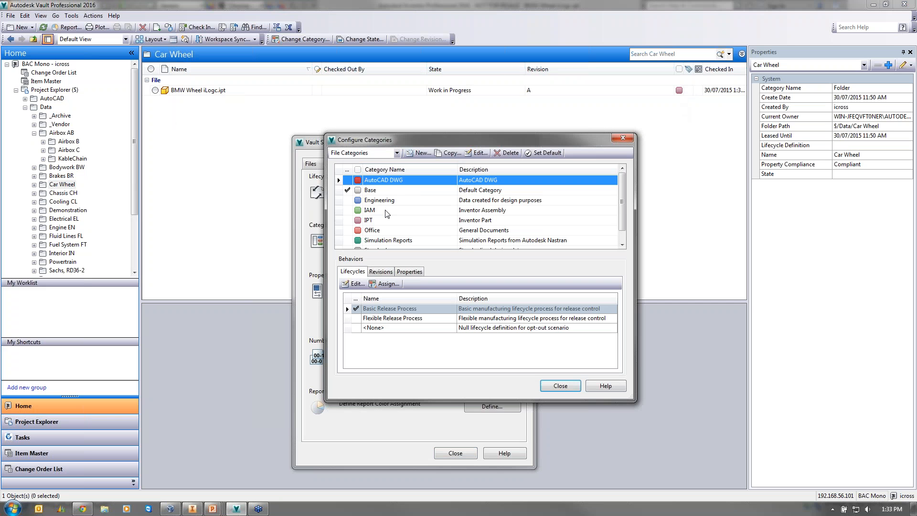
click(577, 386)
click(517, 256)
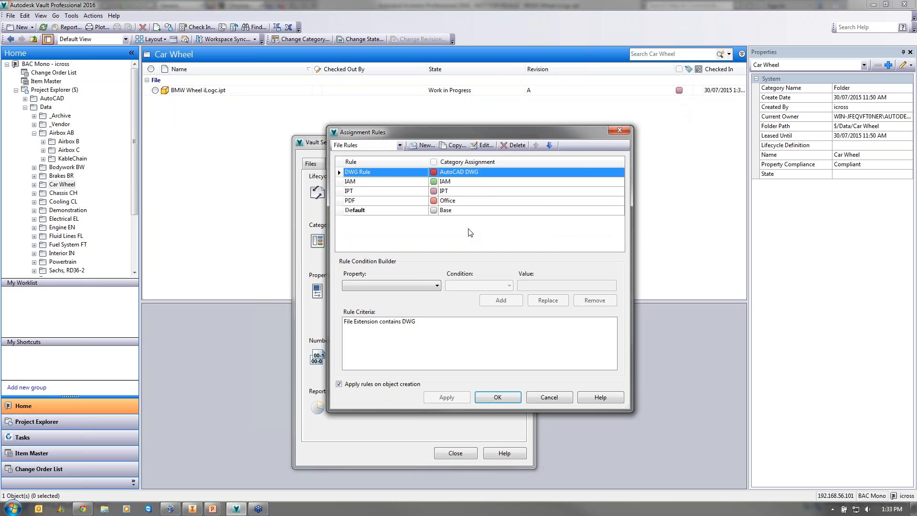
click(469, 192)
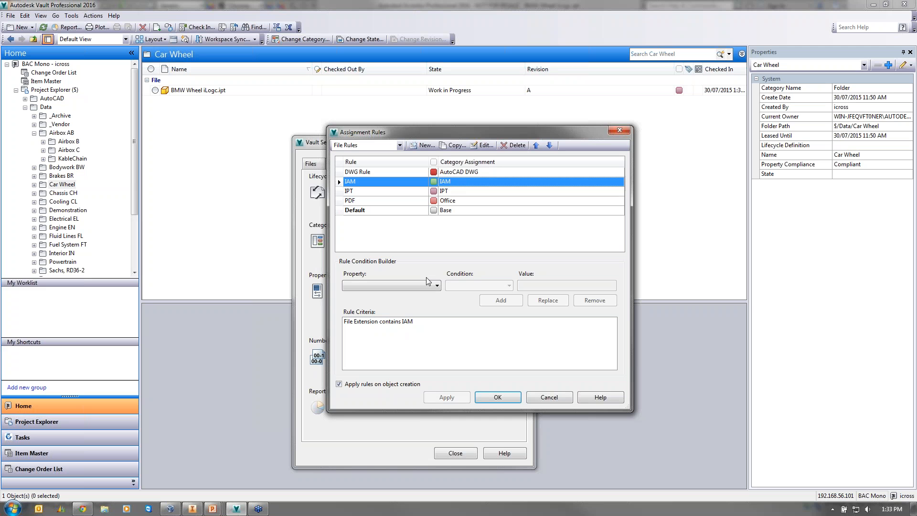
click(391, 201)
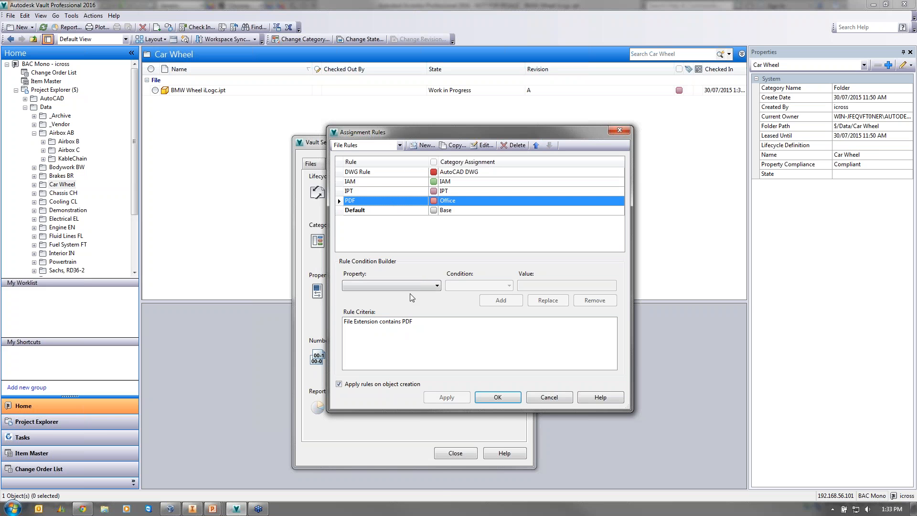
click(377, 285)
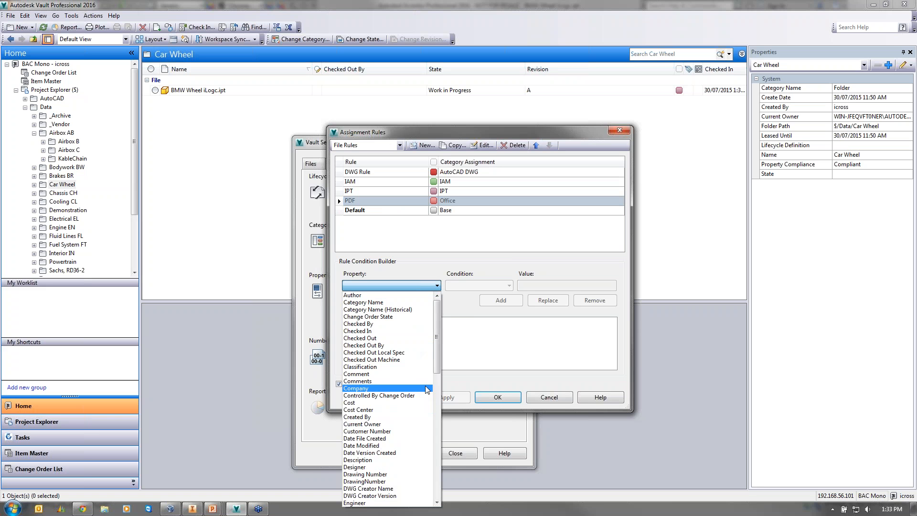
click(528, 346)
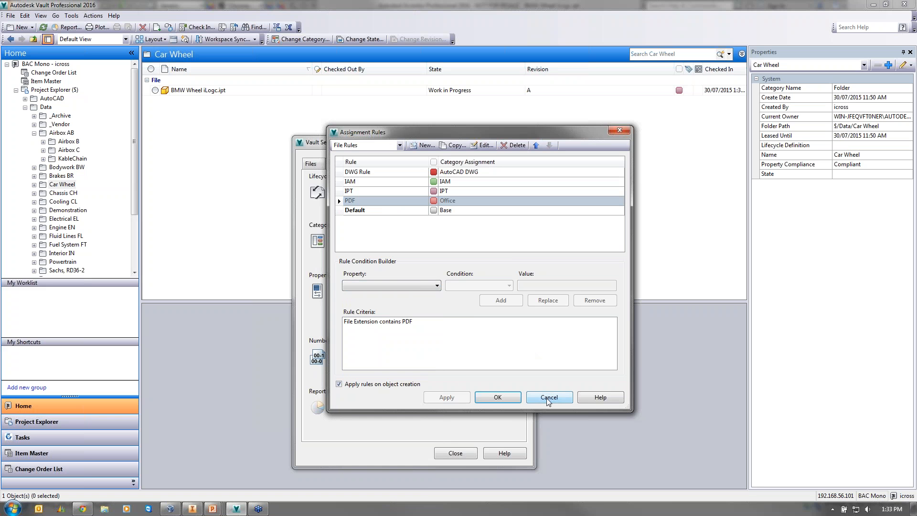
click(555, 398)
- Check the IPT category's revision scheme and lifecycle, then view the revision scheme definitions
click(493, 239)
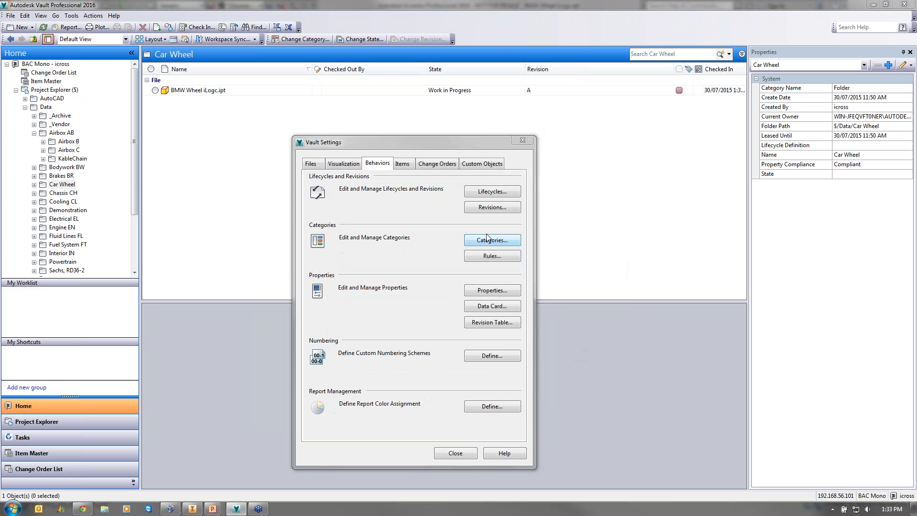
click(373, 220)
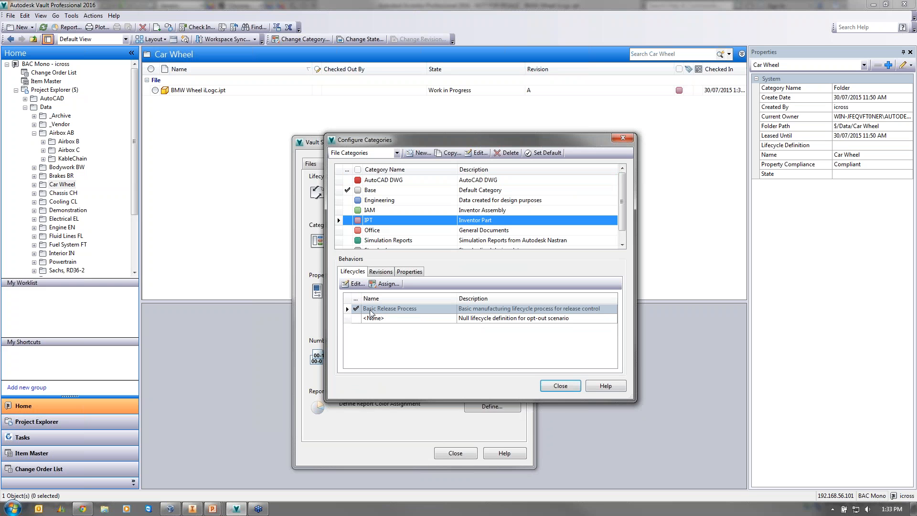
click(381, 271)
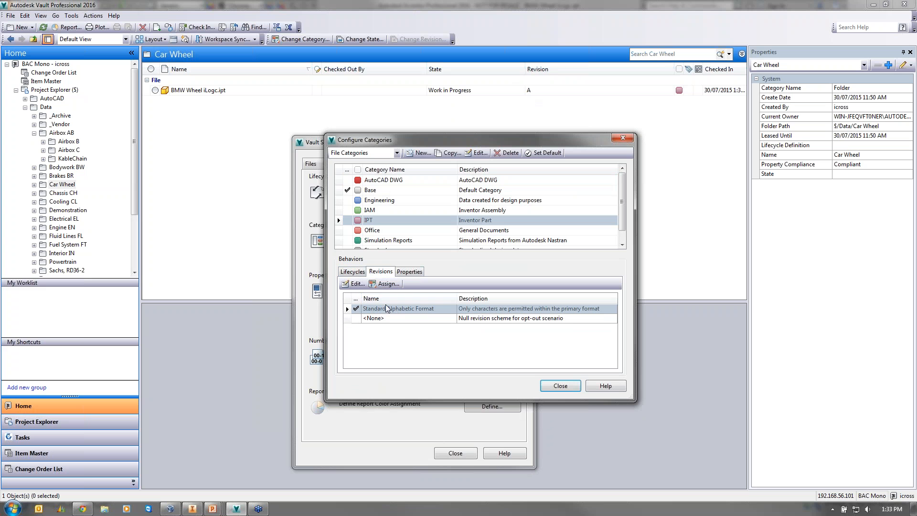
click(357, 272)
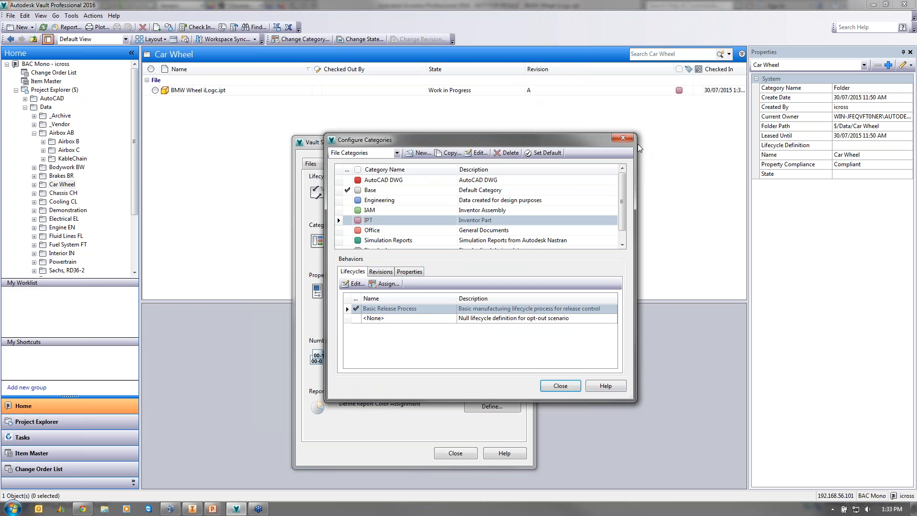
click(623, 138)
click(475, 210)
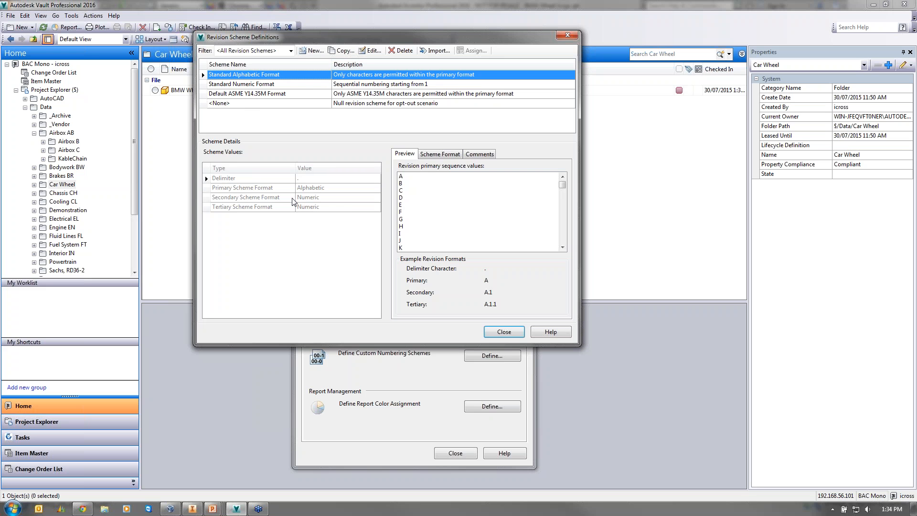
- Open the Basic Release Process lifecycle from the Lifecycles list for editing
click(568, 36)
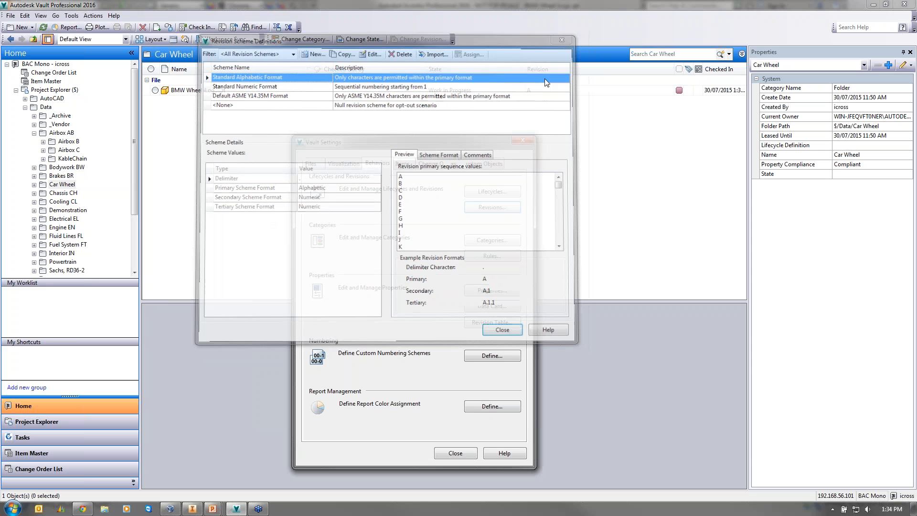
click(492, 191)
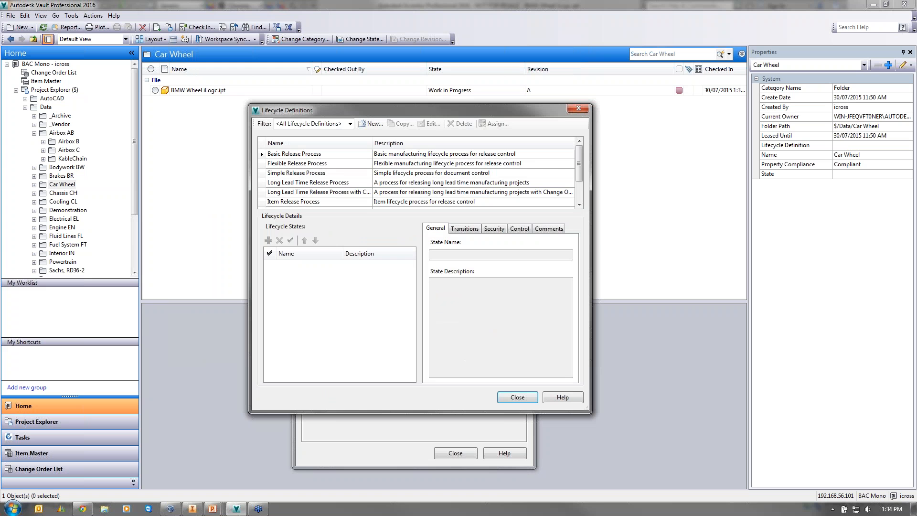
click(308, 154)
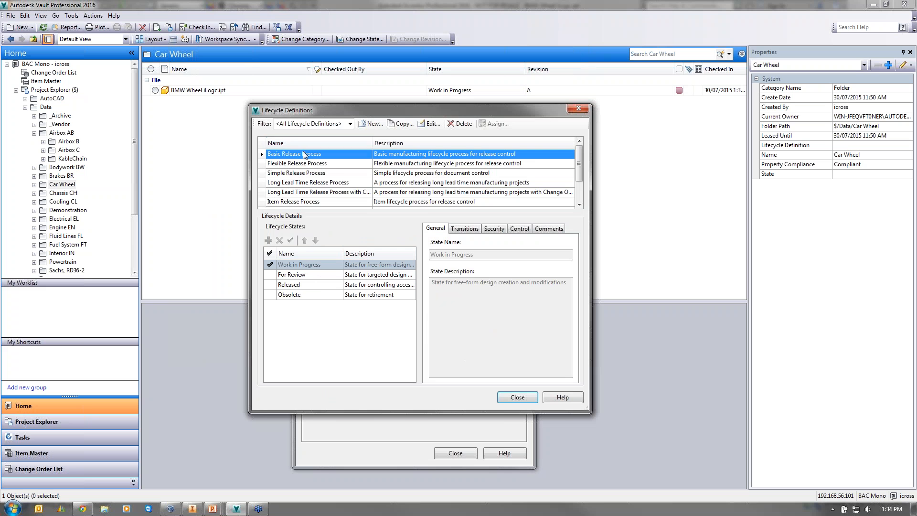
click(431, 123)
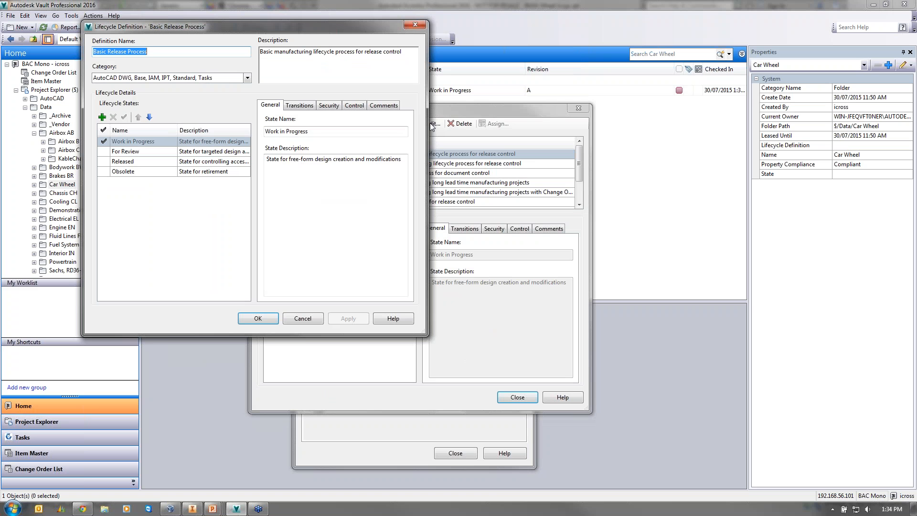
- Review Work in Progress and For Review security, including Engineering, Manufacturing and user permissions
click(329, 105)
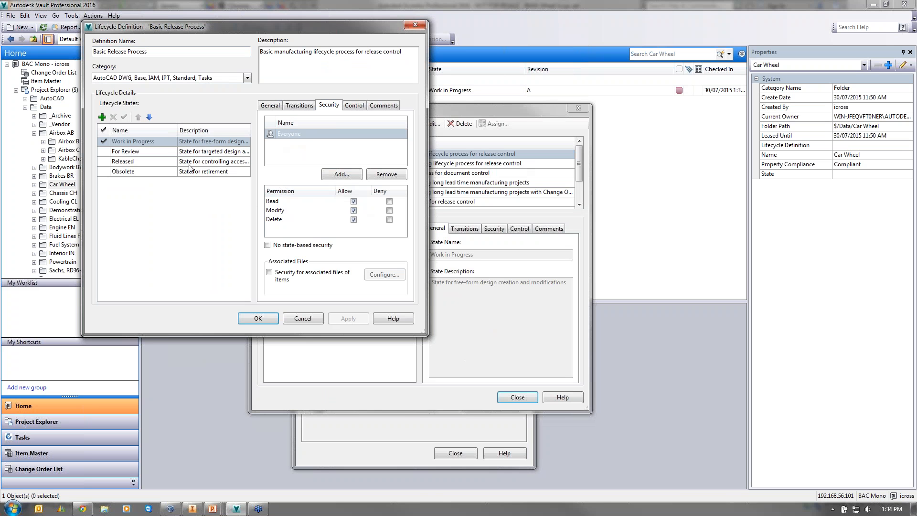
click(160, 152)
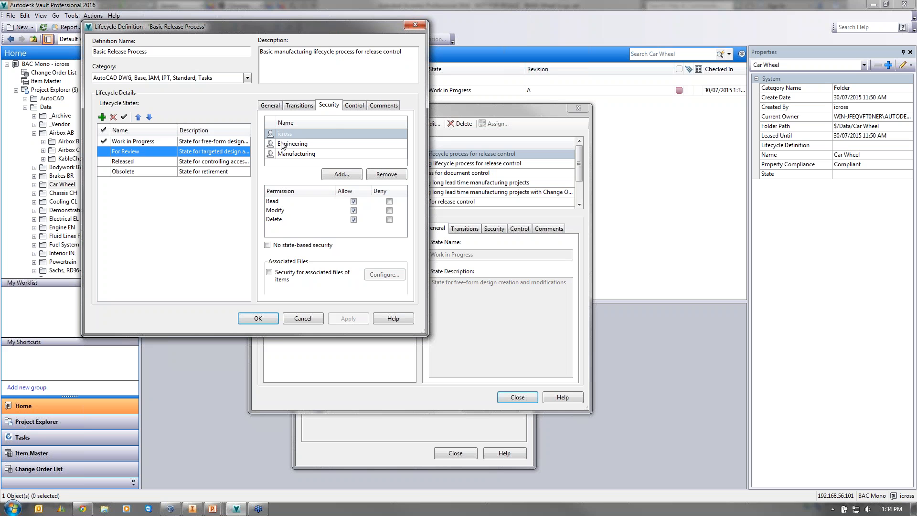
click(297, 142)
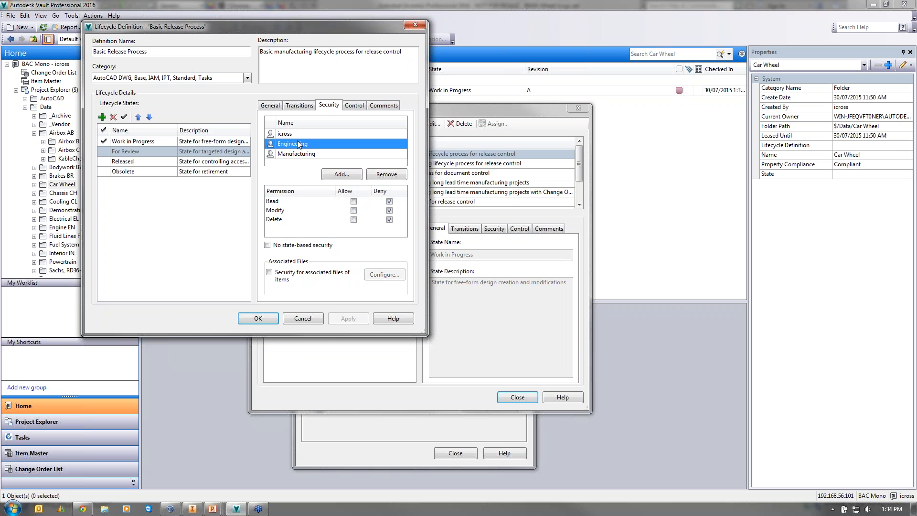
click(297, 154)
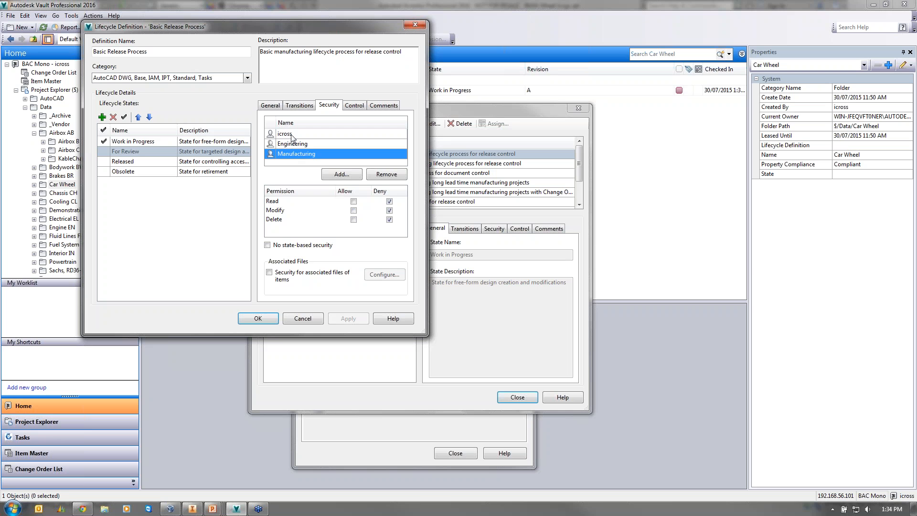
click(291, 136)
- Check Released and Obsolete security, then open the Work in Progress to For Review transition
click(162, 162)
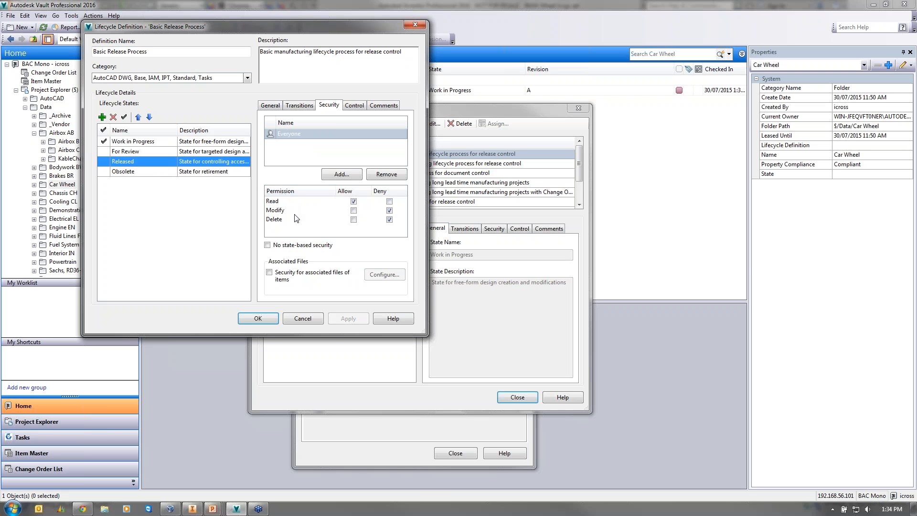
click(148, 171)
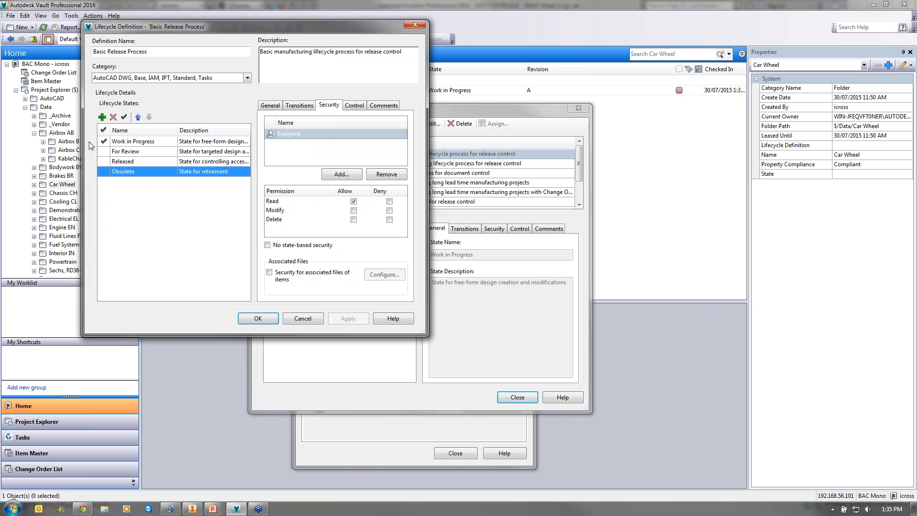
click(123, 142)
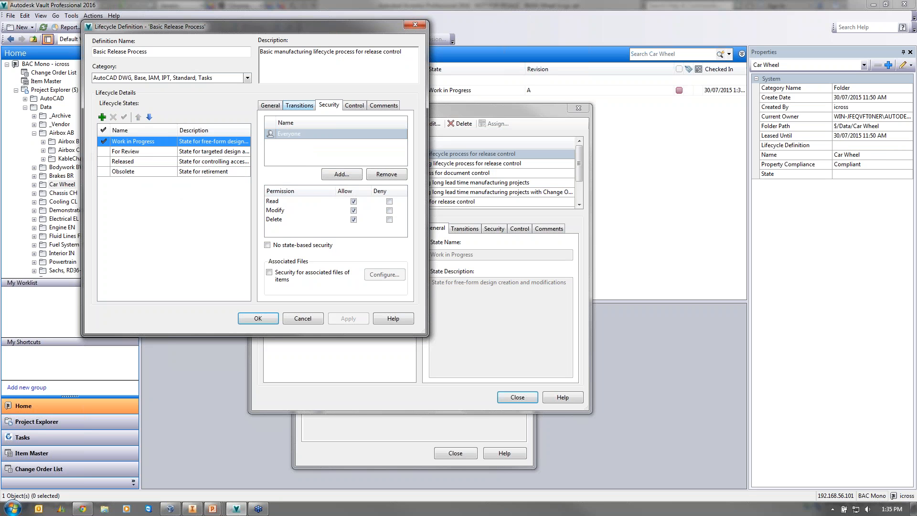
click(299, 106)
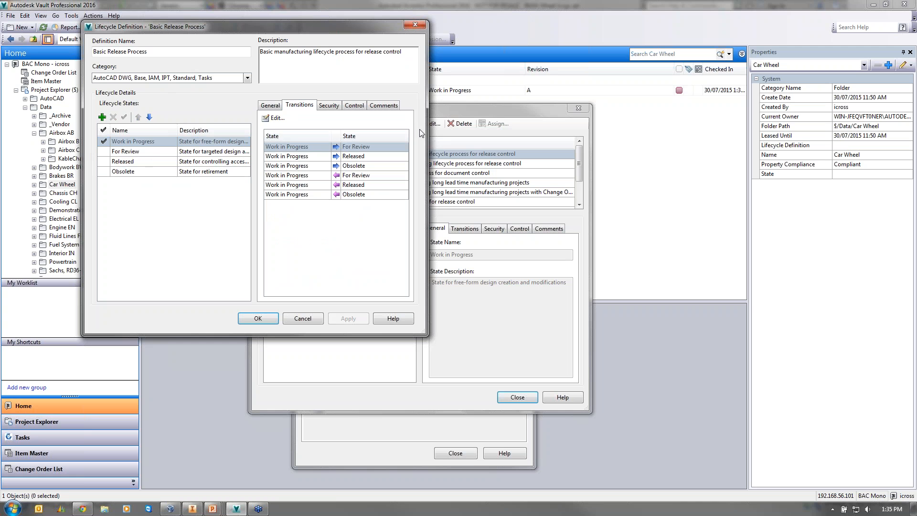
click(274, 120)
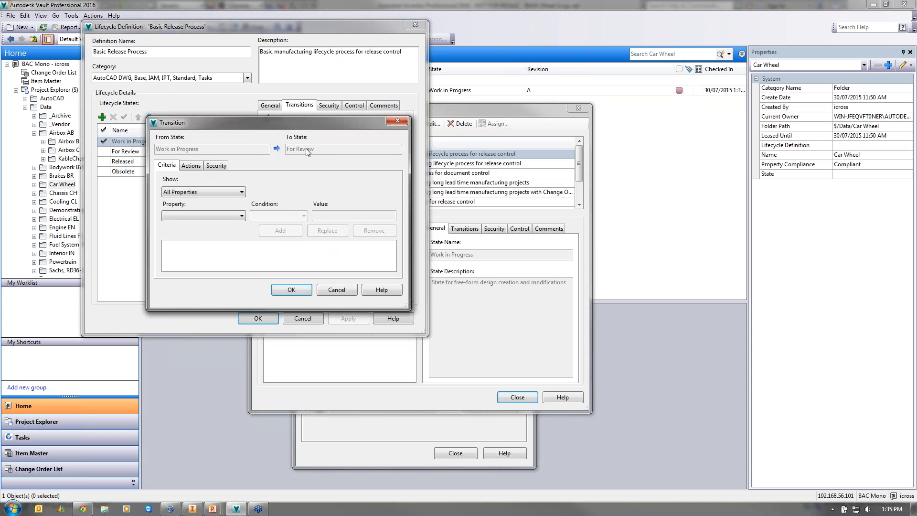
- Inspect the Work in Progress to For Review transition's actions, criteria and security, then close it
click(192, 166)
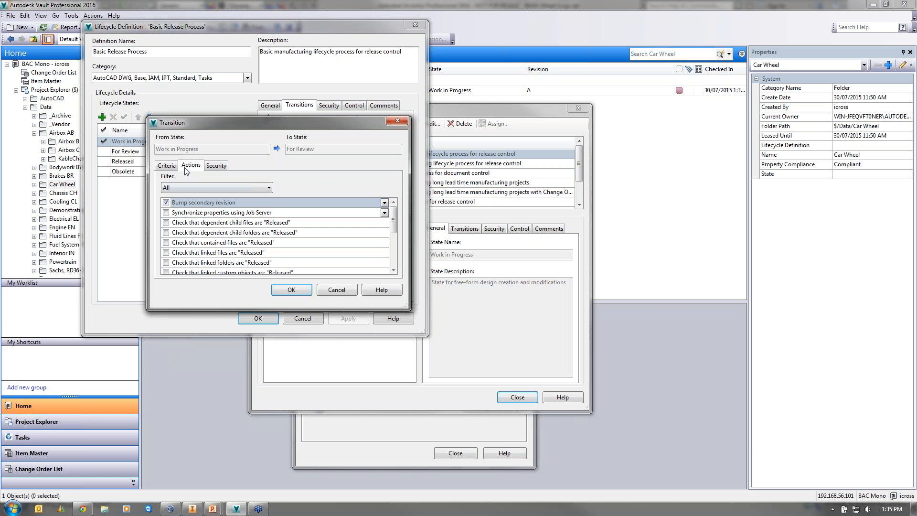
click(167, 166)
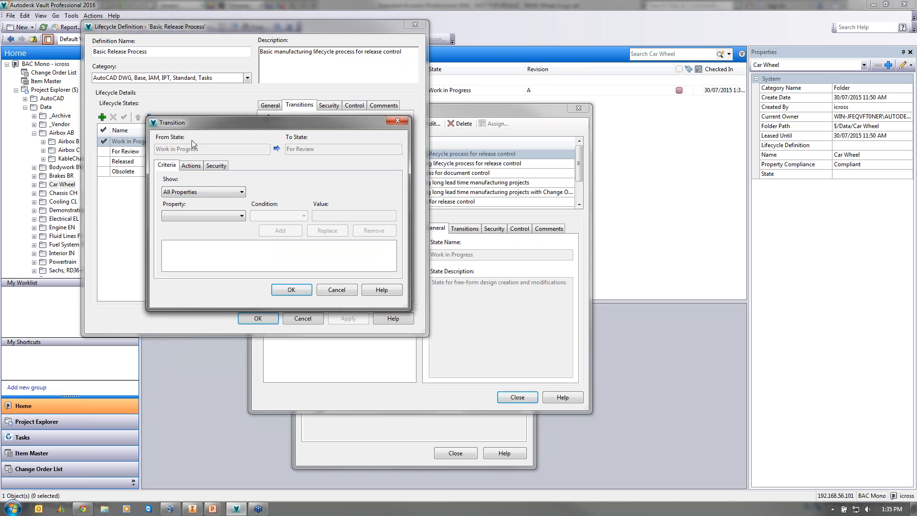
click(216, 165)
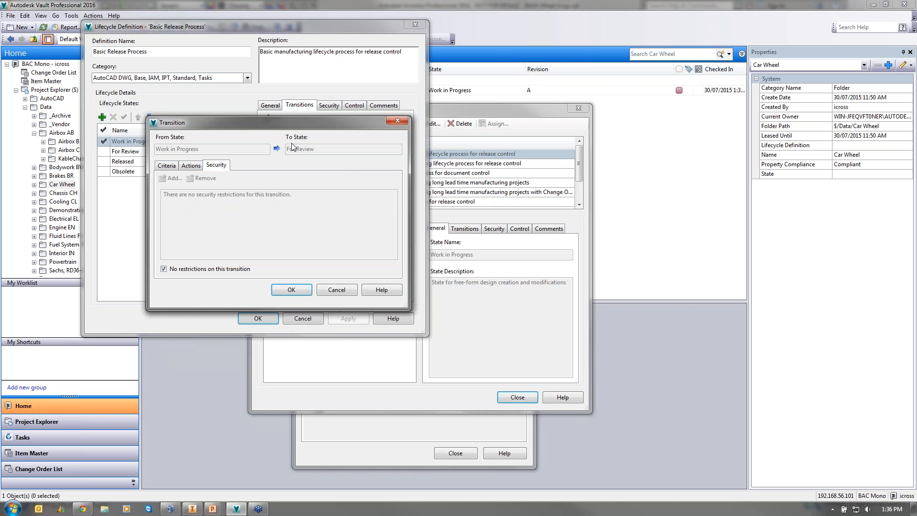
click(398, 122)
- Inspect the actions of the For Review to Work in Progress transition
click(143, 151)
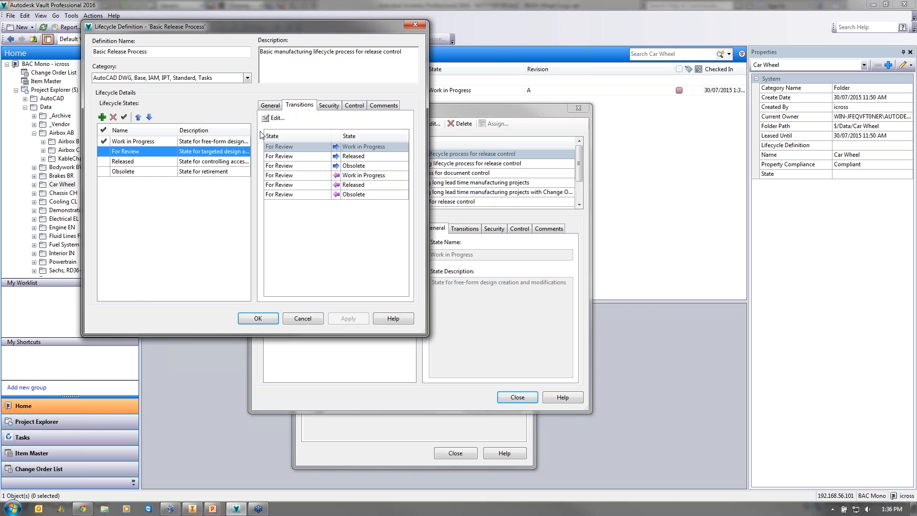
click(272, 118)
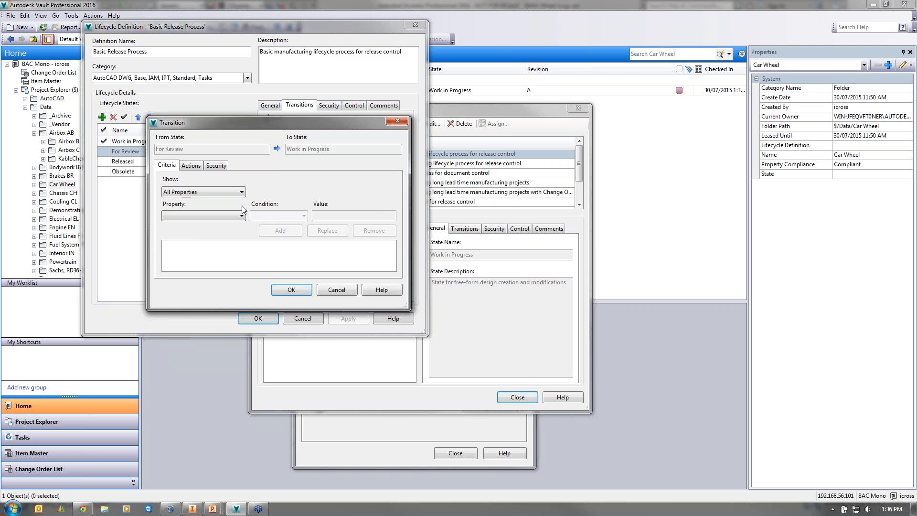
click(191, 165)
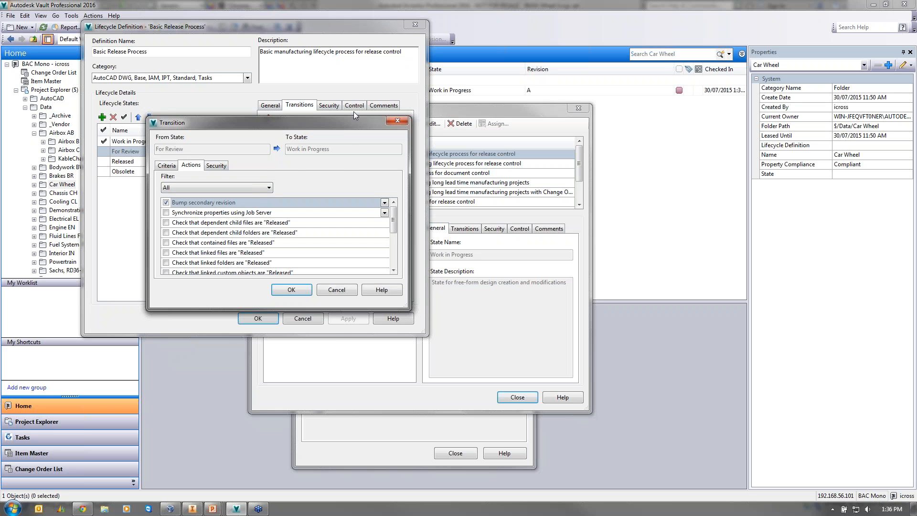
click(397, 121)
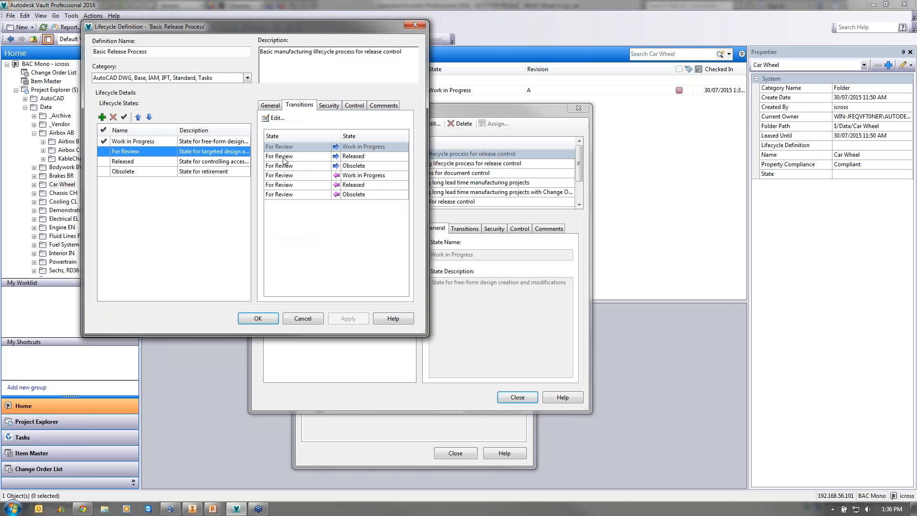
- Inspect the For Review to Released transition's criteria and actions, then close the lifecycle editor
click(286, 157)
click(273, 118)
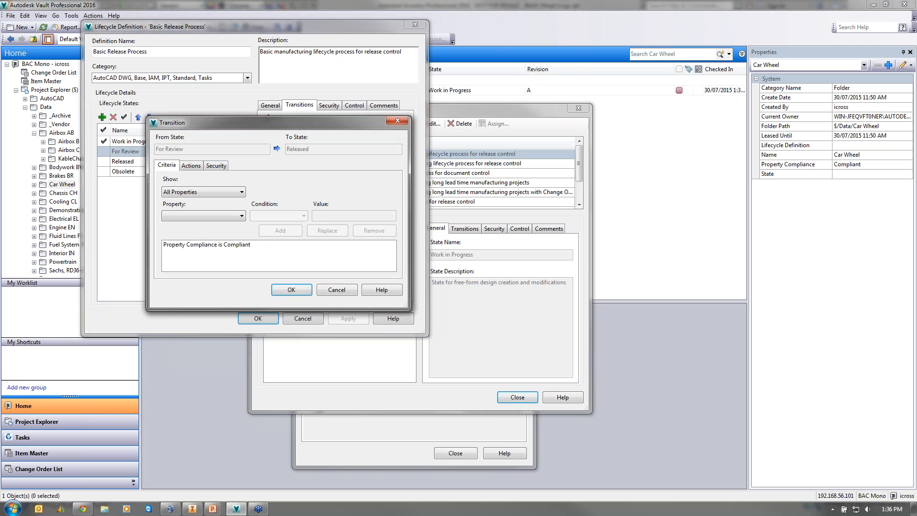
click(216, 165)
click(189, 166)
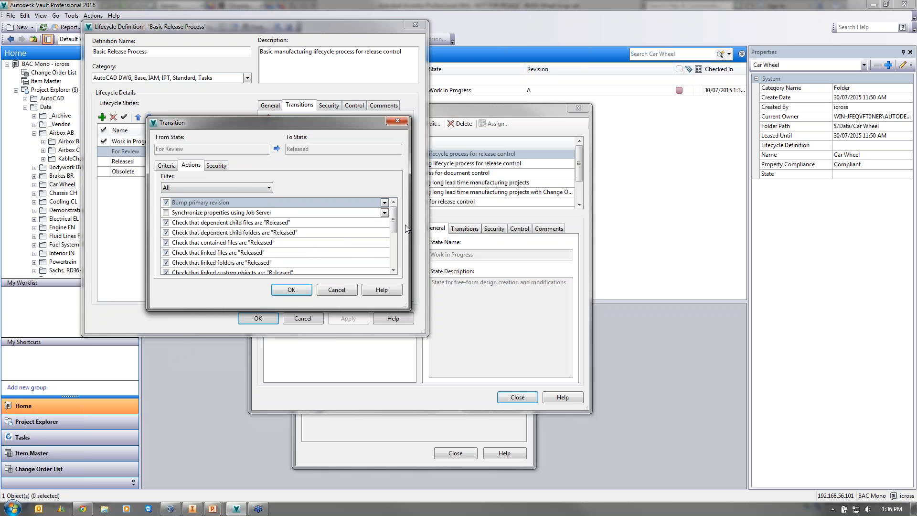
drag(393, 226, 393, 261)
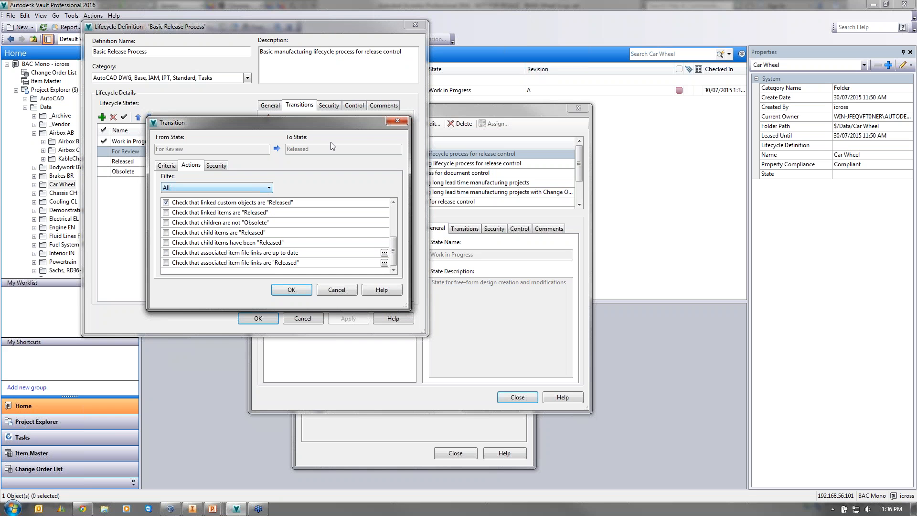
click(397, 121)
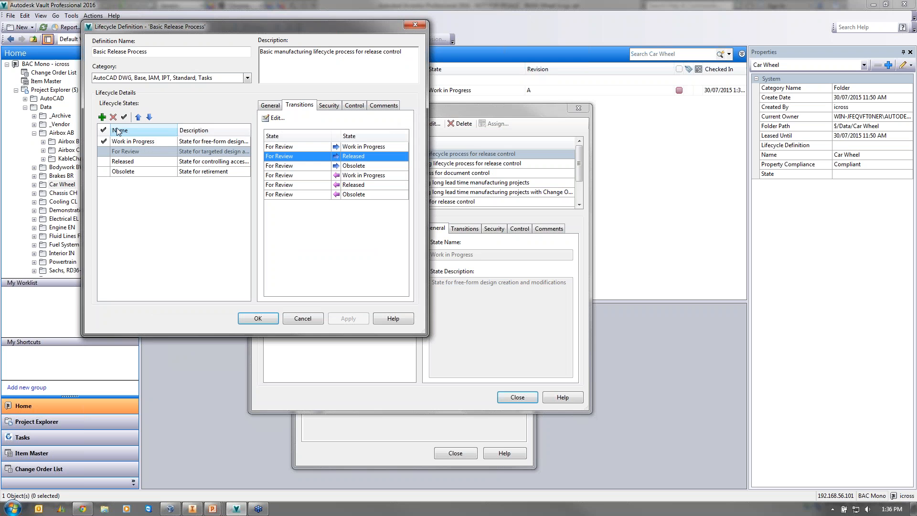
click(415, 25)
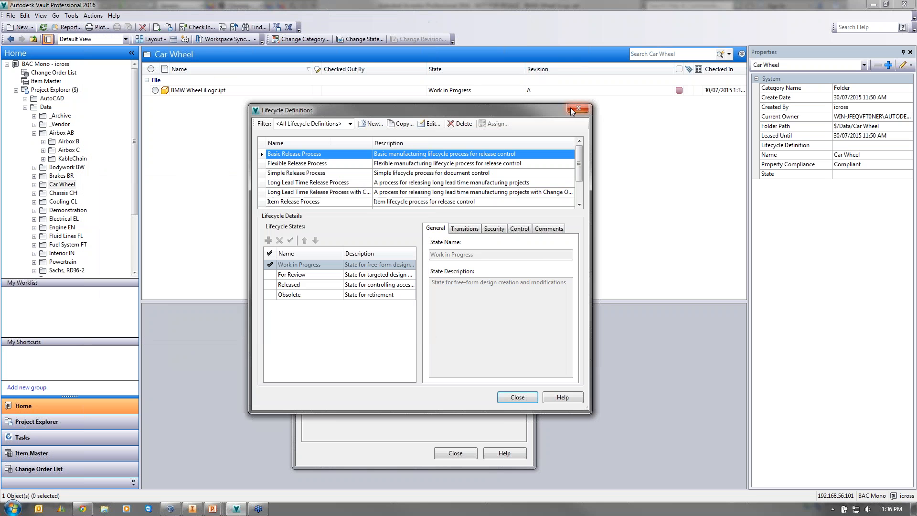
- Close Lifecycle Definitions and Vault Settings, and select BMW Wheel iLogc.ipt at revision A
click(577, 109)
click(517, 148)
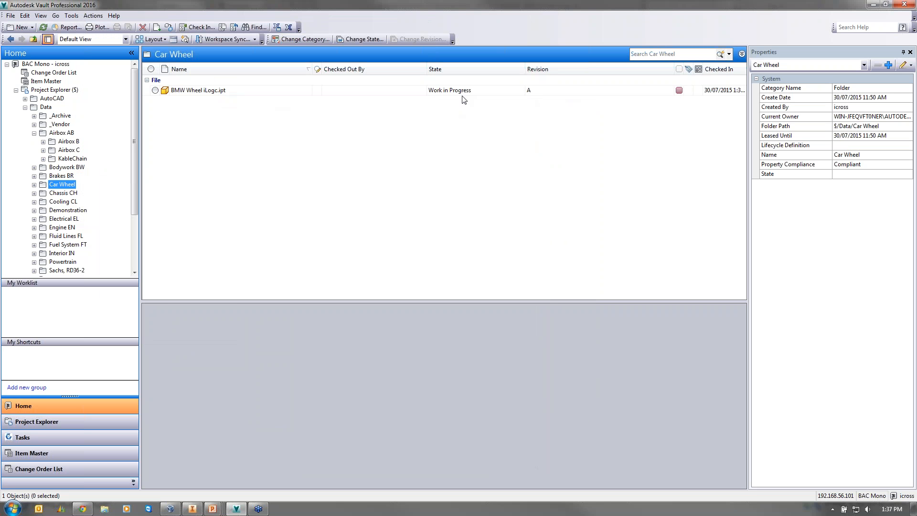
click(183, 93)
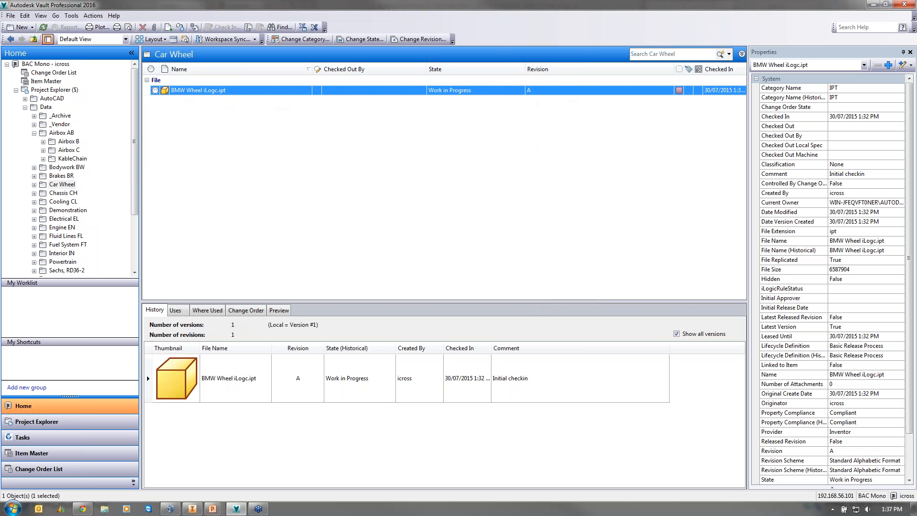
- Change BMW Wheel iLogc.ipt to For Review with comment 'made all my changes please review'
right_click(185, 89)
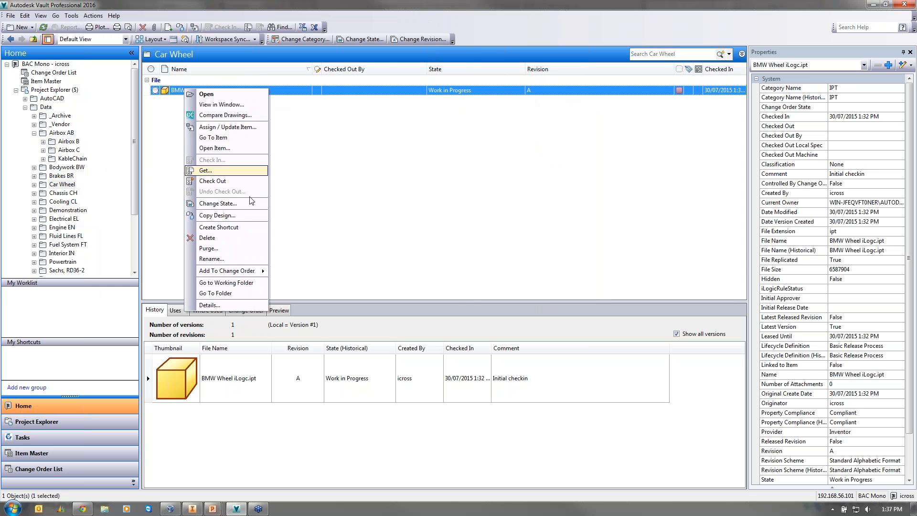
click(231, 204)
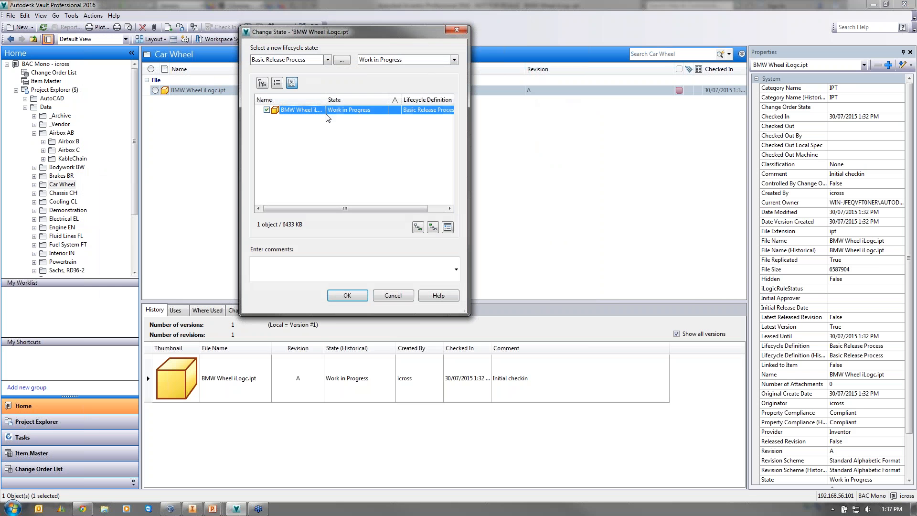
click(397, 59)
click(385, 79)
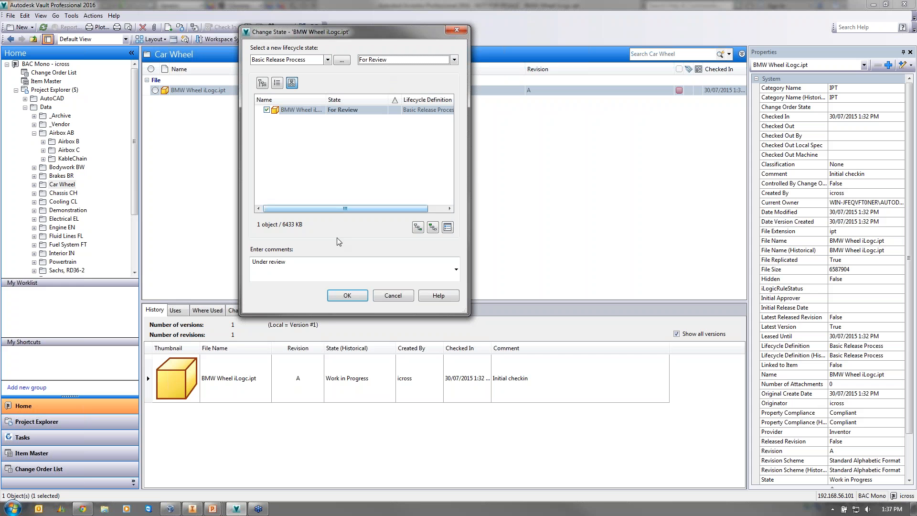
triple_click(270, 262)
text(made all my changes)
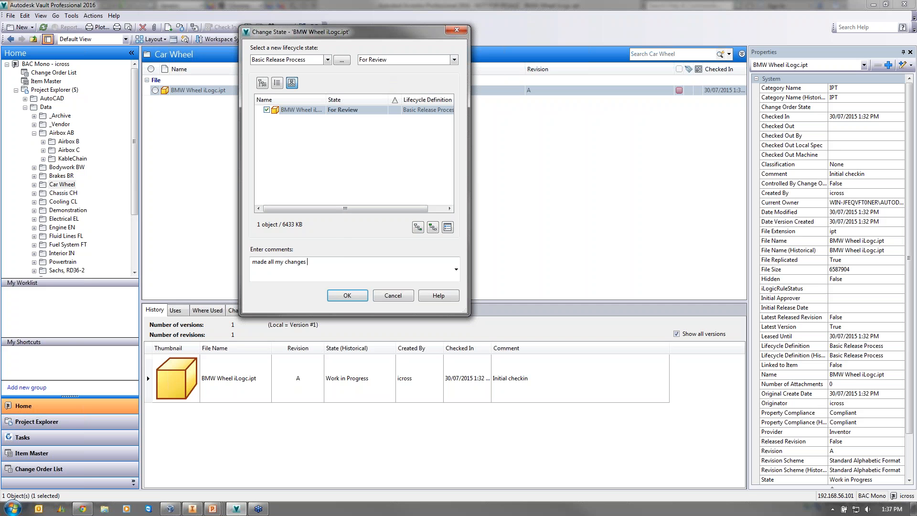
text( please review)
click(339, 296)
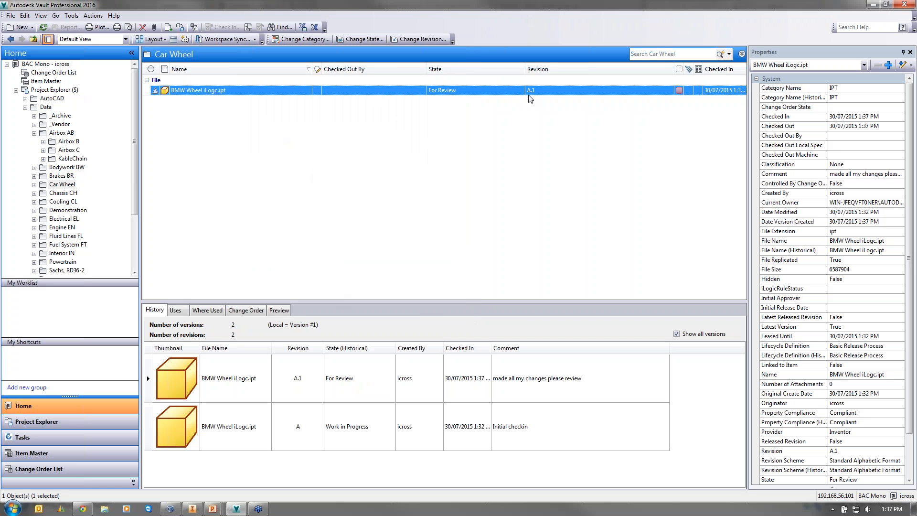
- Log out of the vault and log back in under the checker account
click(14, 17)
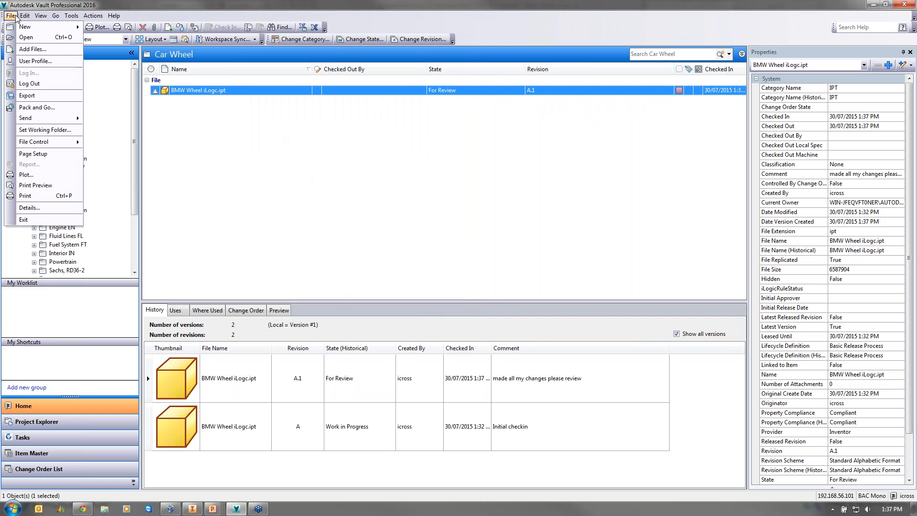
click(40, 86)
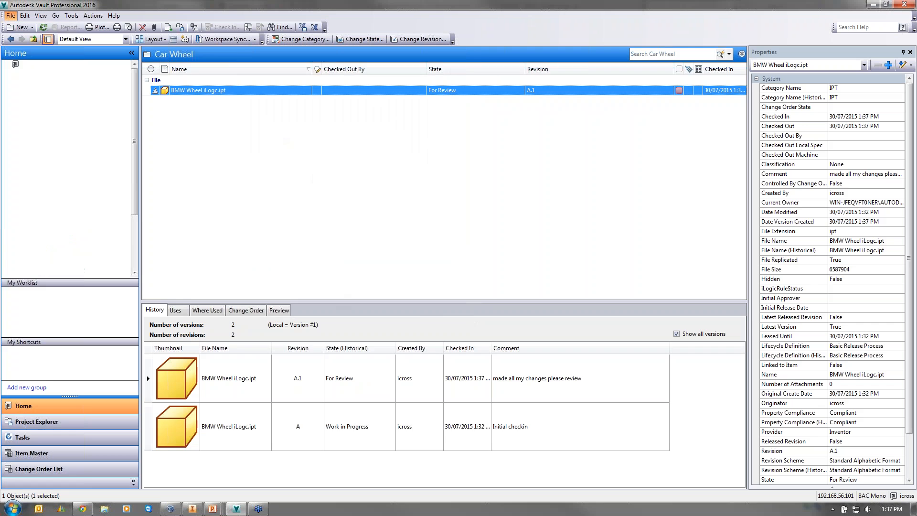
double_click(430, 237)
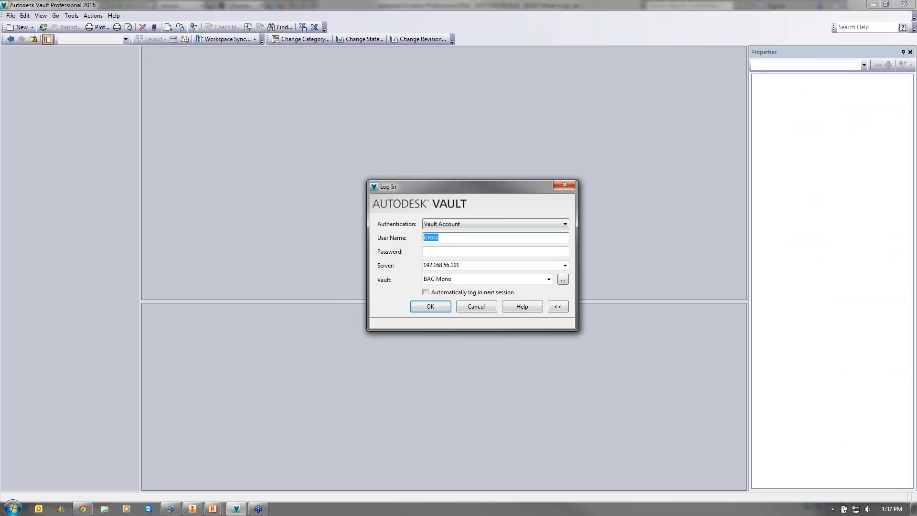
text(charlie checker)
key(Tab)
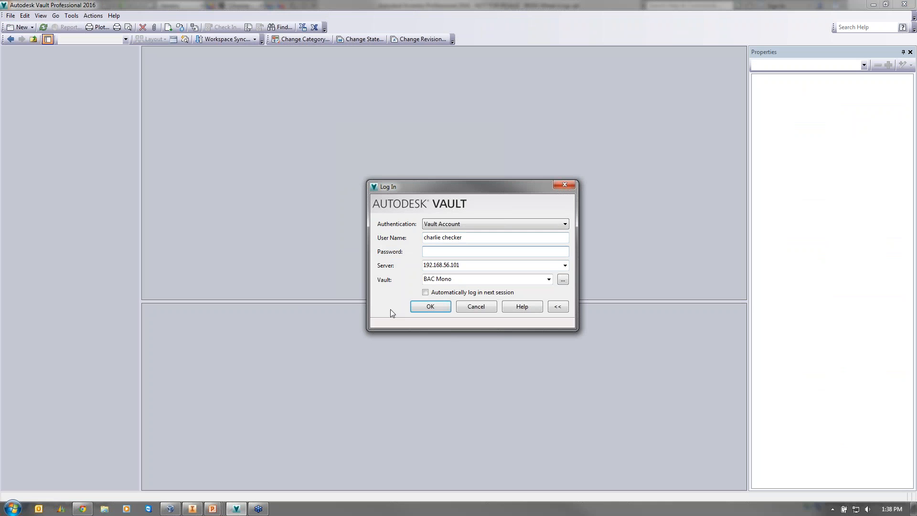
click(428, 307)
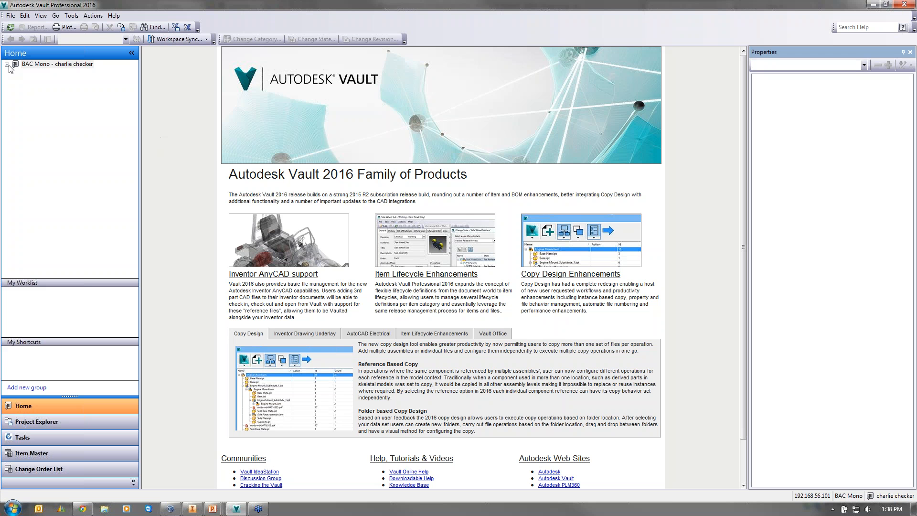
- As the checker, expand Project Explorer to Data > Car Wheel, which shows empty
click(7, 64)
click(16, 90)
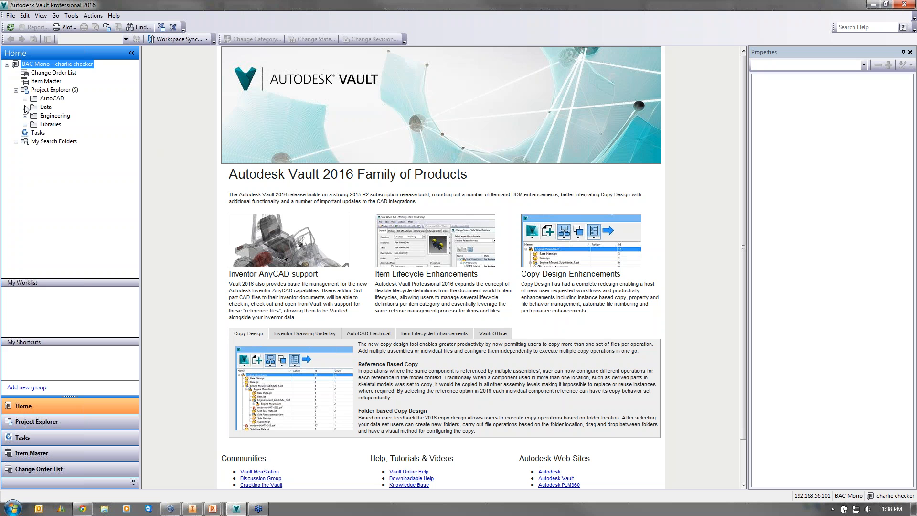
click(25, 107)
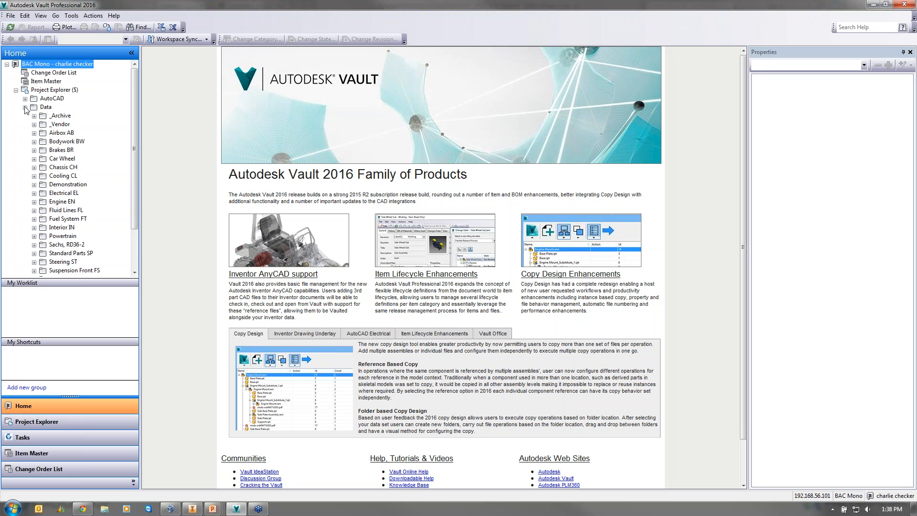
click(42, 160)
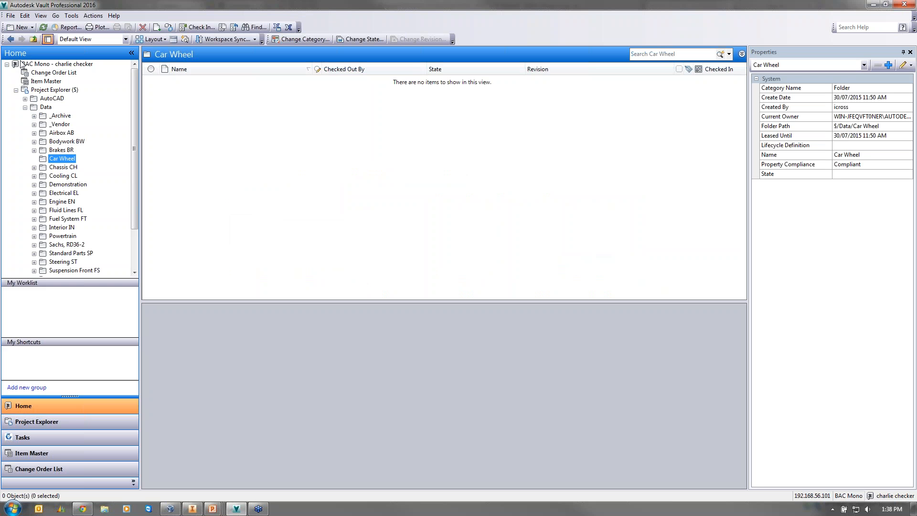
- Log out and log back in as the original user with its password
click(10, 15)
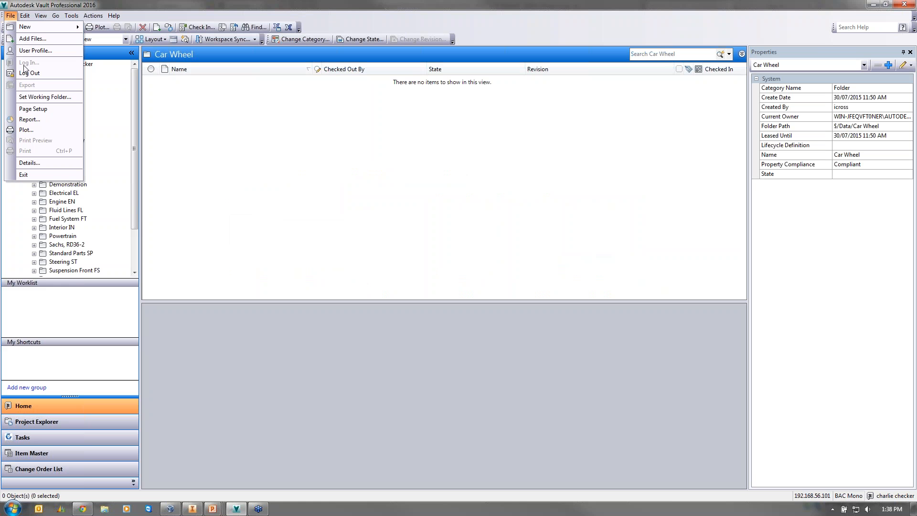
click(26, 72)
key(Return)
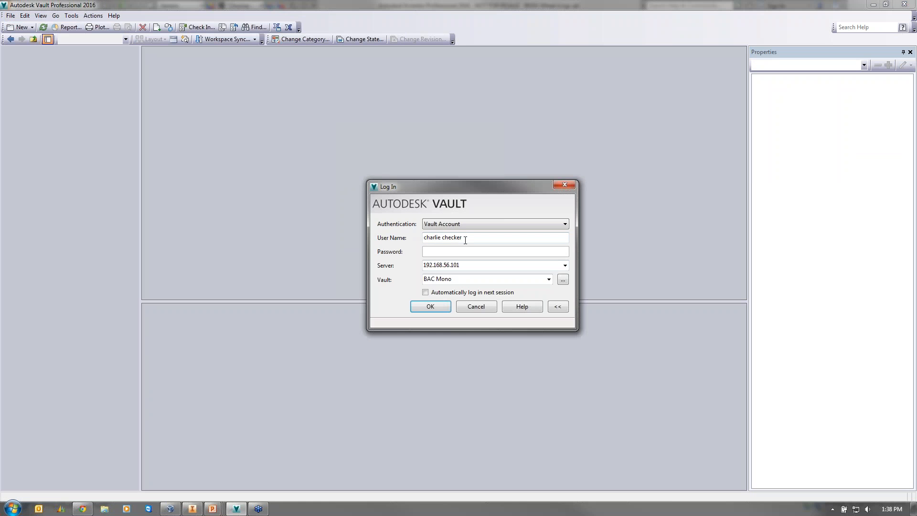
click(480, 253)
key(Return)
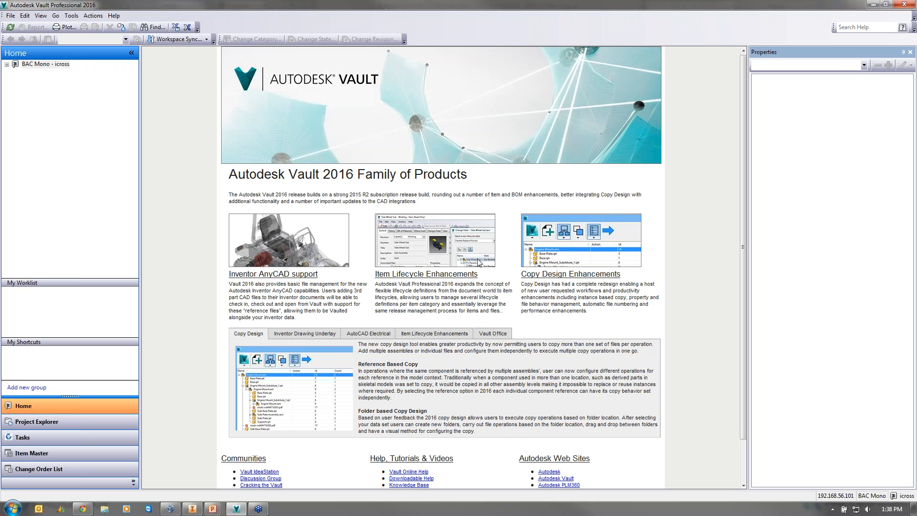
- Change BMW Wheel iLogc.ipt's state to Released at revision B, commenting 'Released to manufacturing'
double_click(14, 65)
click(16, 89)
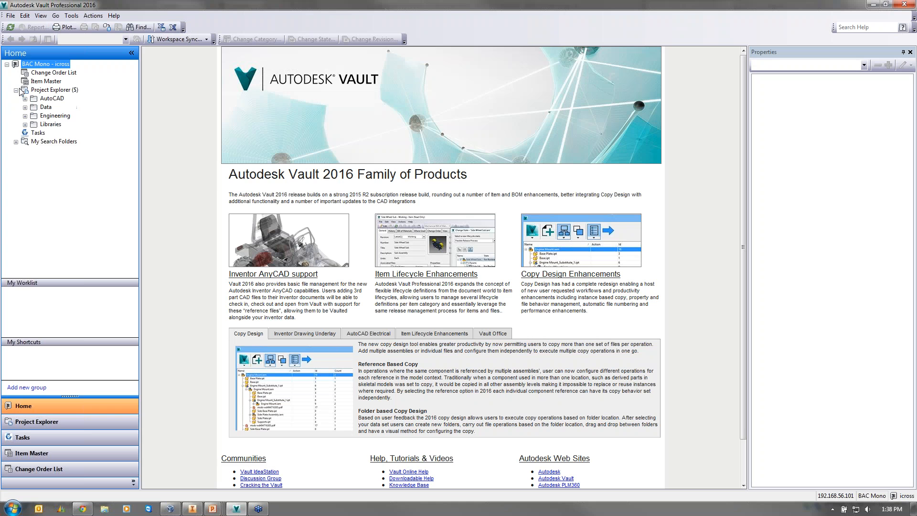
double_click(41, 109)
double_click(196, 242)
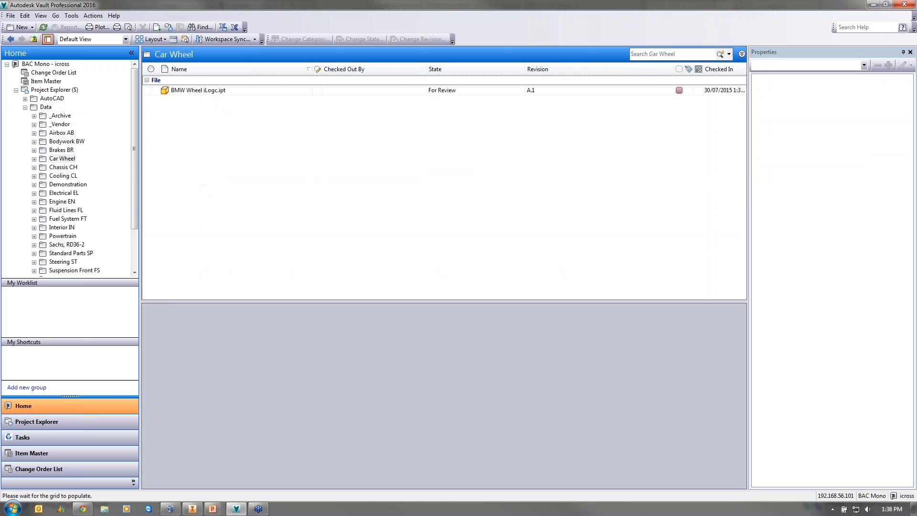
right_click(233, 93)
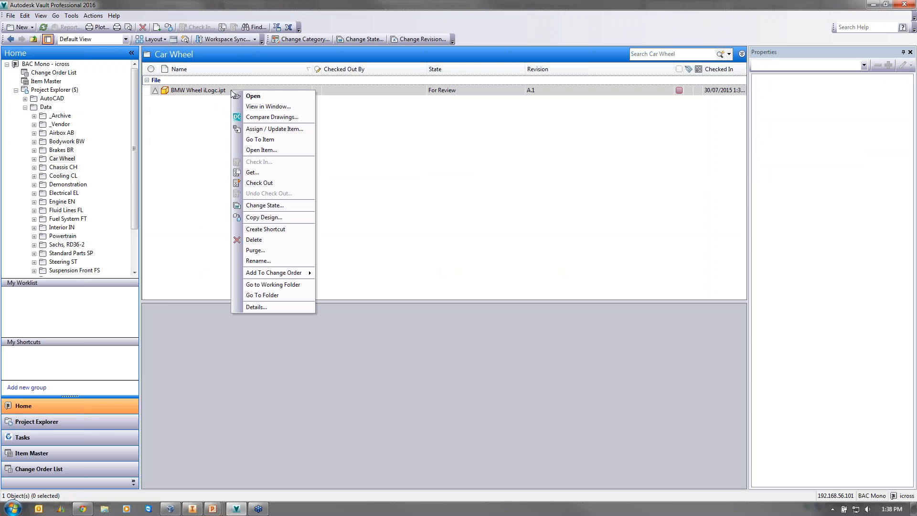
click(265, 207)
click(407, 59)
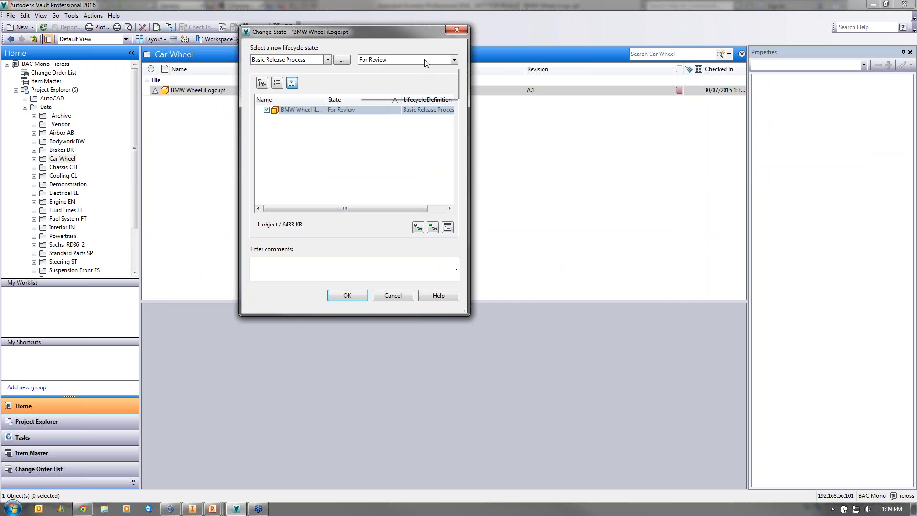
click(393, 90)
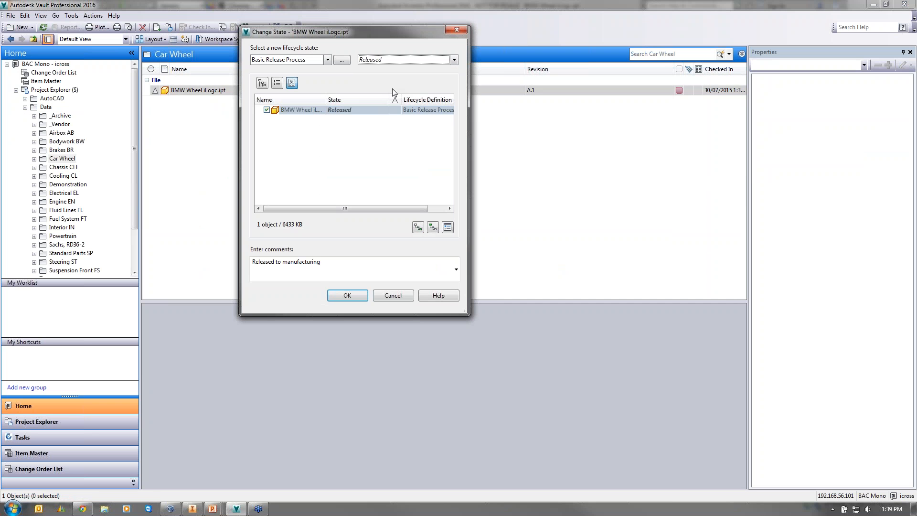
click(347, 295)
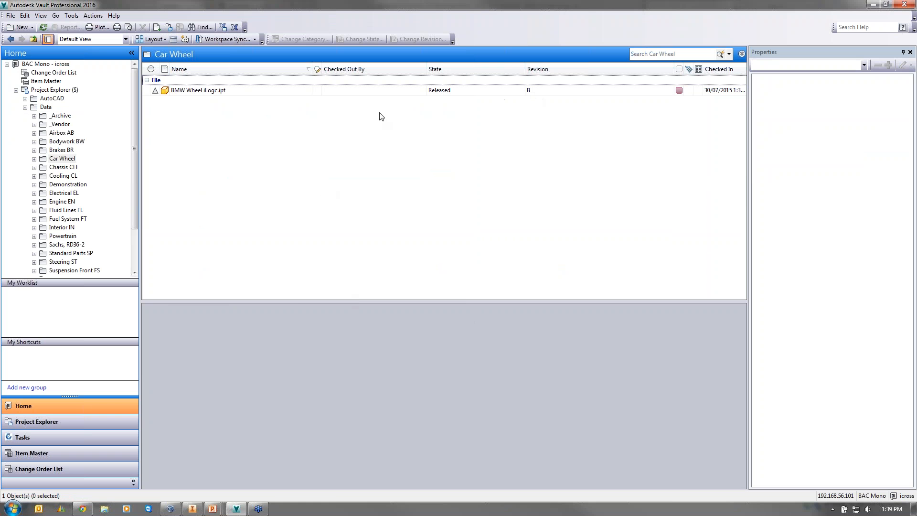
- Get a local copy of the released BMW Wheel iLogc.ipt
right_click(214, 92)
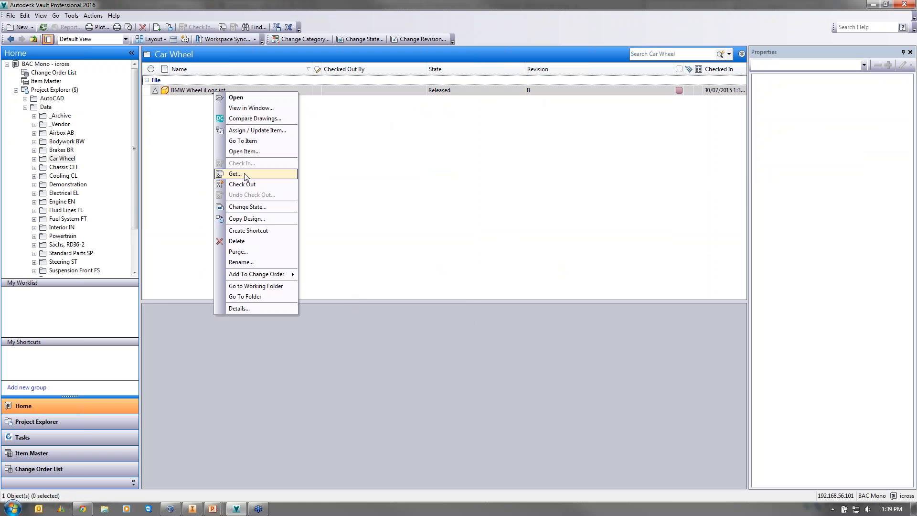
click(235, 174)
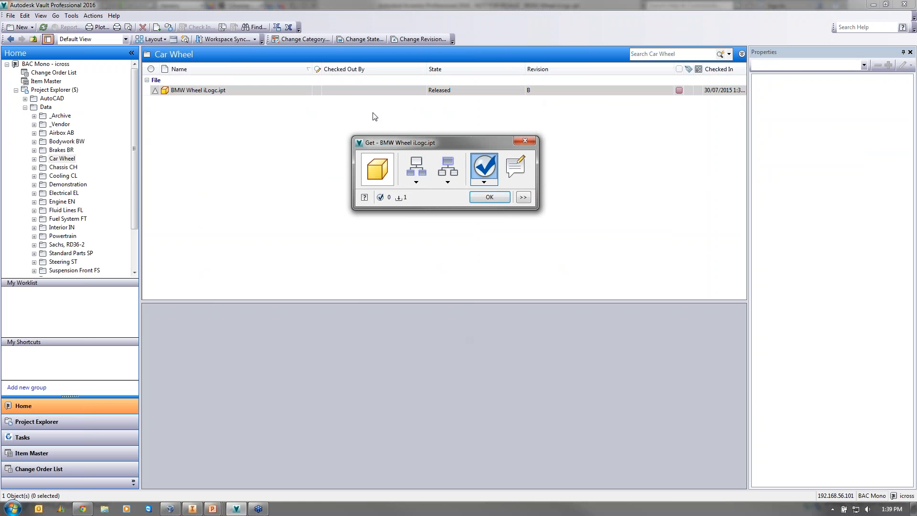
click(471, 196)
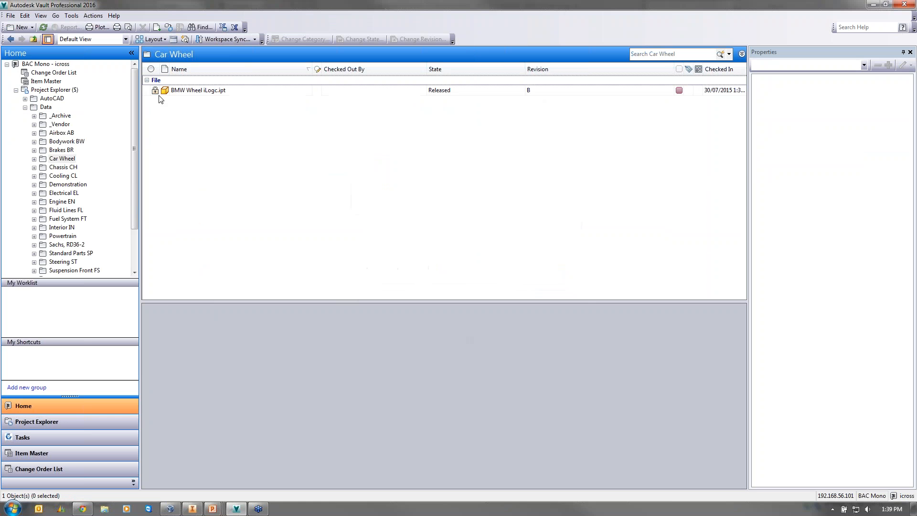
- Reopen the Get options to inspect the file list, closing without fetching again
right_click(190, 94)
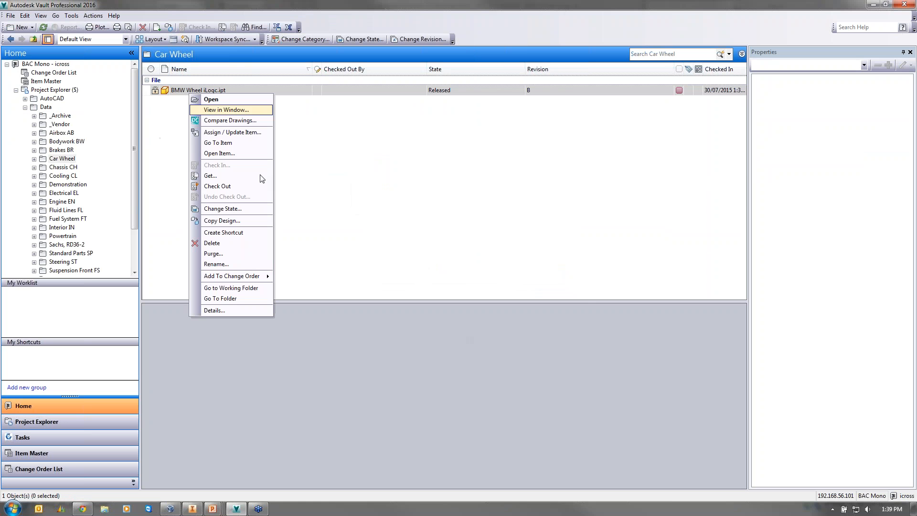
click(420, 186)
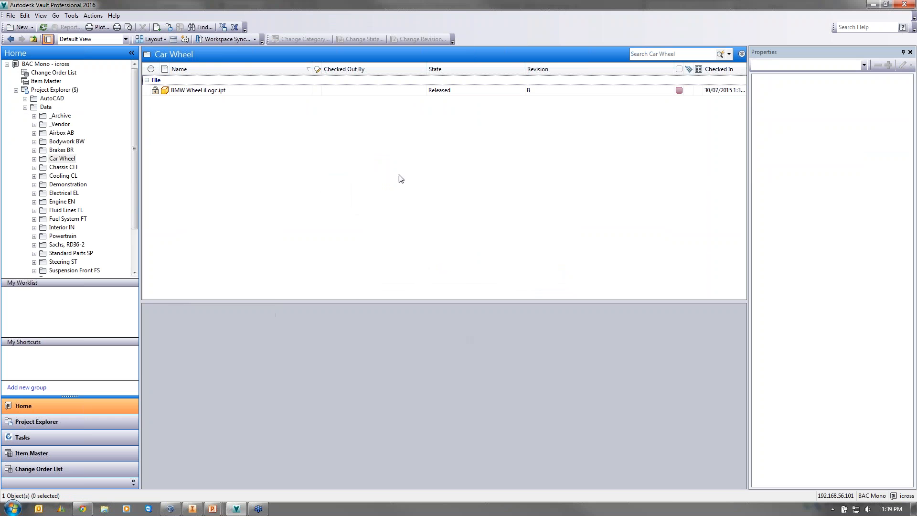
right_click(191, 90)
click(239, 174)
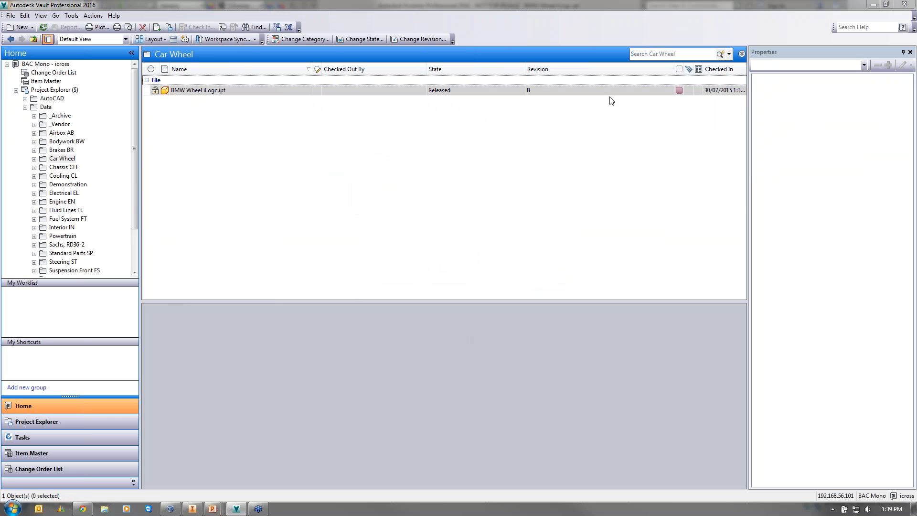
click(522, 200)
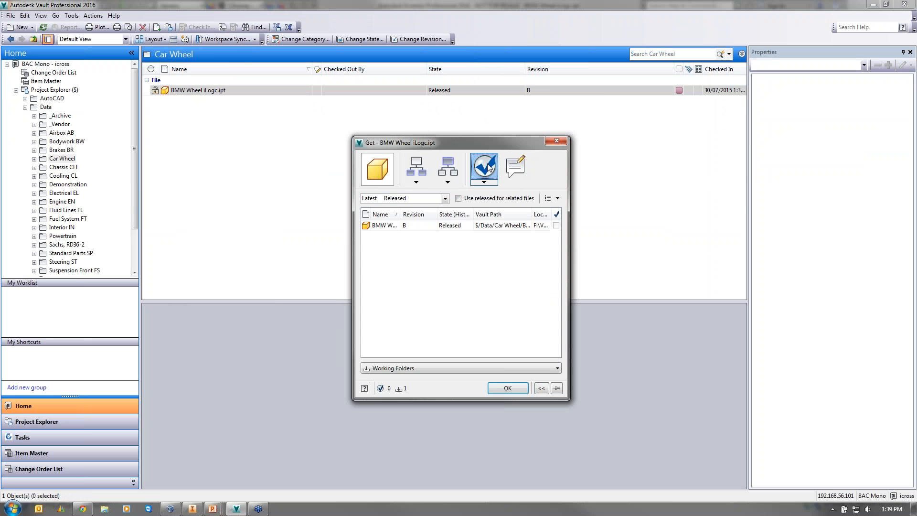
click(555, 226)
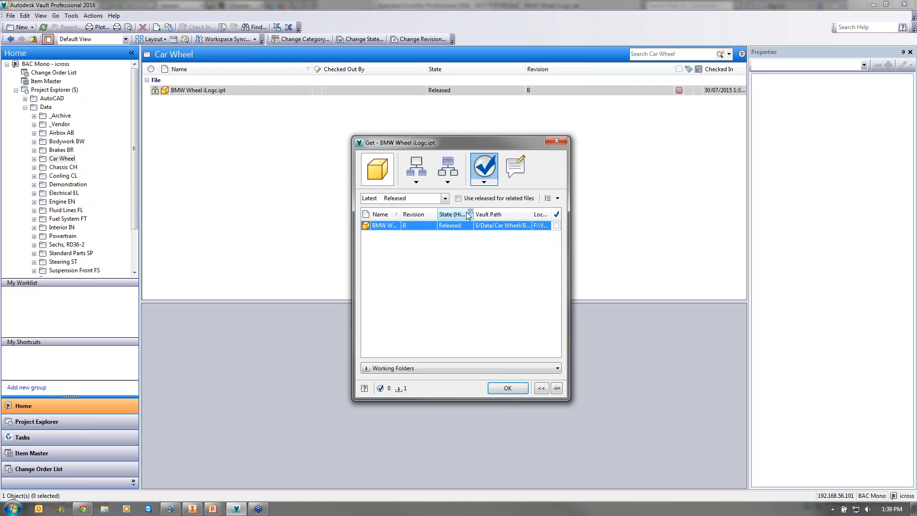
click(556, 142)
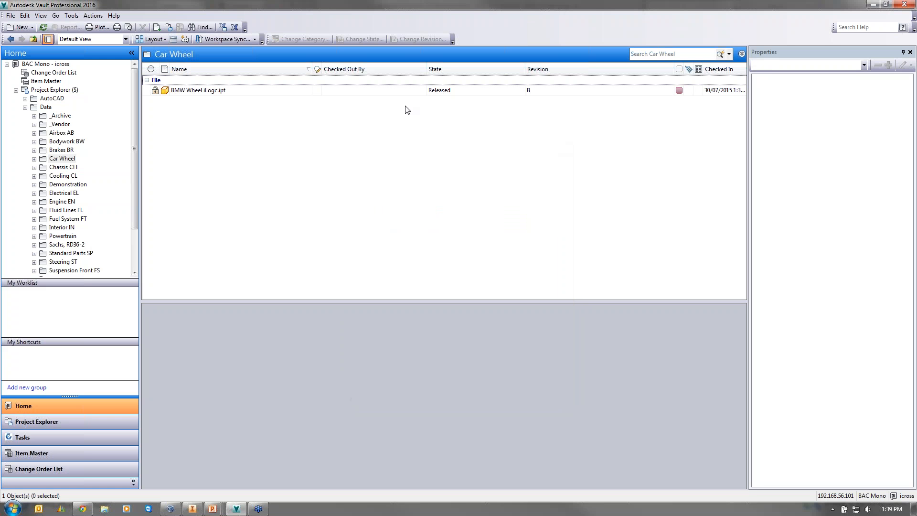
- Compare BMW Wheel iLogc.ipt's history rows for revisions A, A.1 and B
click(211, 90)
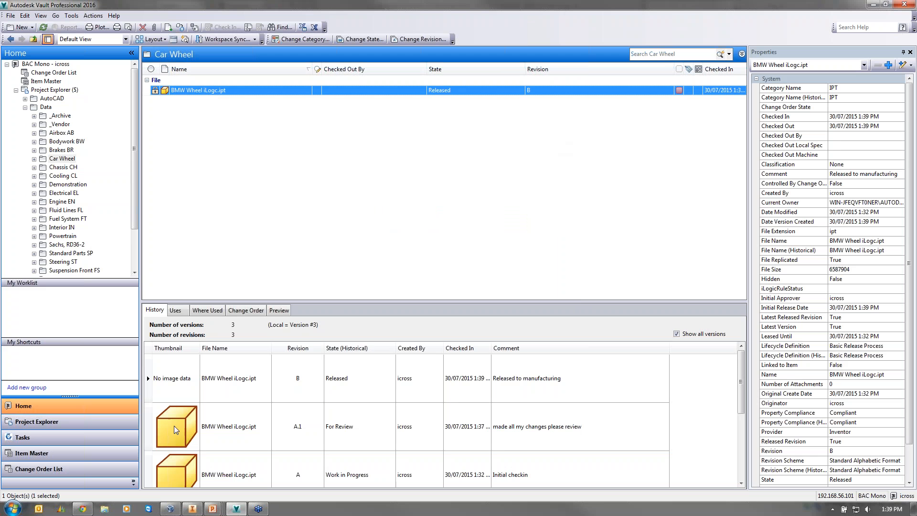
scroll(740, 382, down, 1)
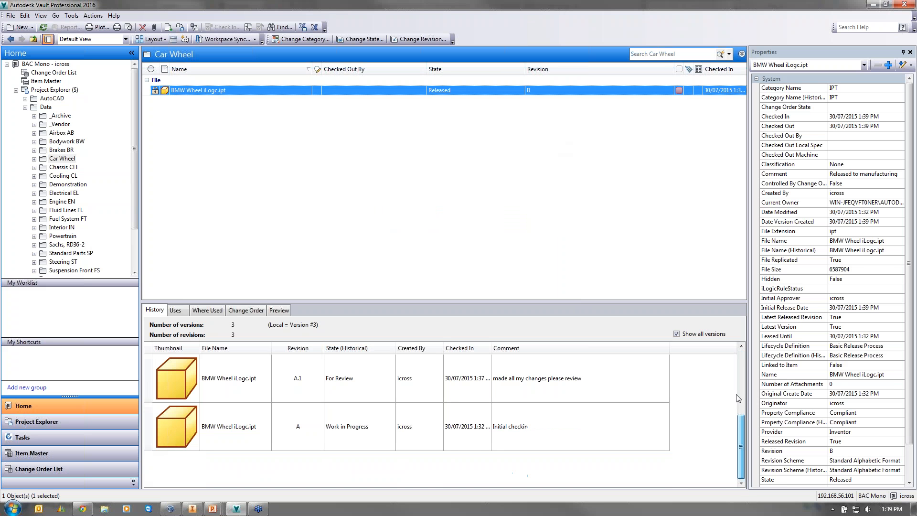
click(547, 430)
click(556, 378)
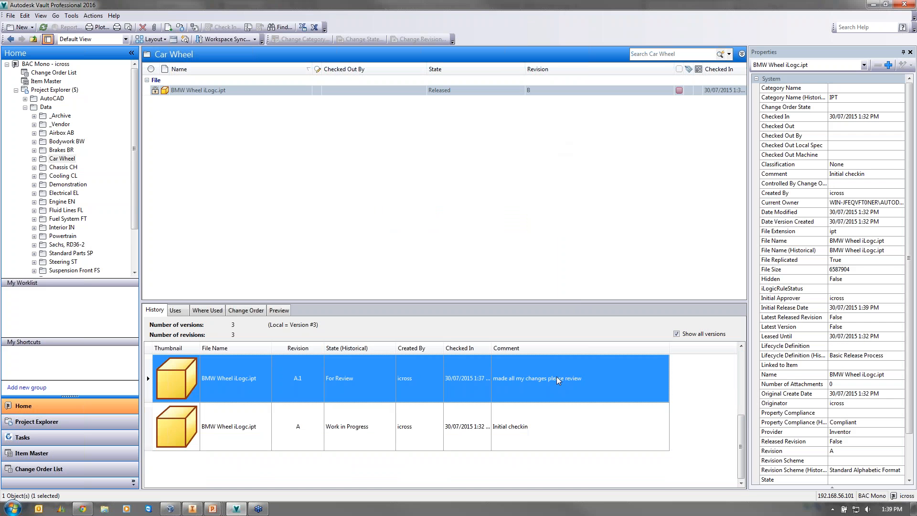
scroll(556, 378, up, 1)
click(558, 379)
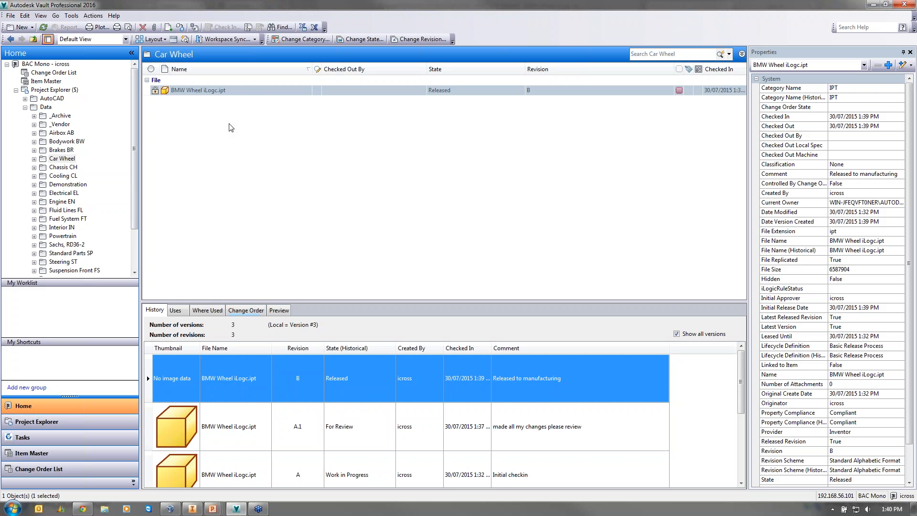
- Review the wheel's lifecycle states without leaving Released, then bring up the Actions and Tools menus
right_click(252, 94)
click(300, 208)
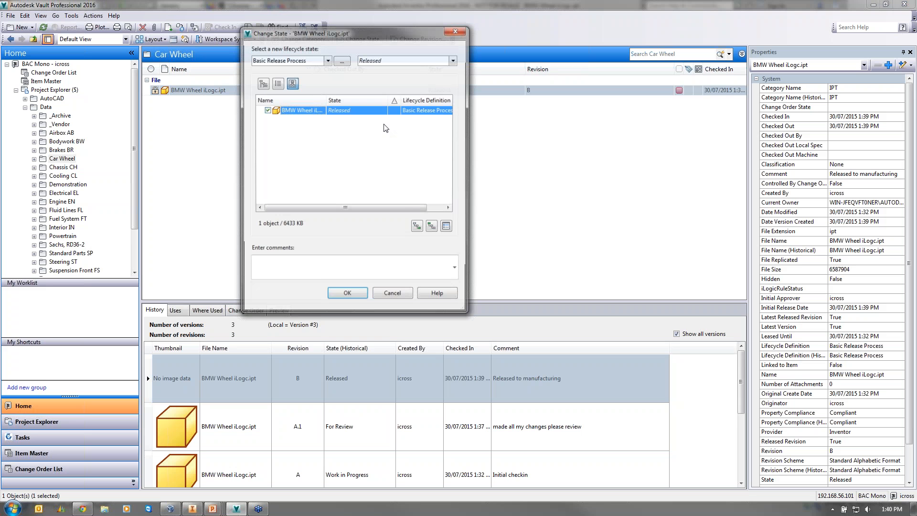
click(389, 60)
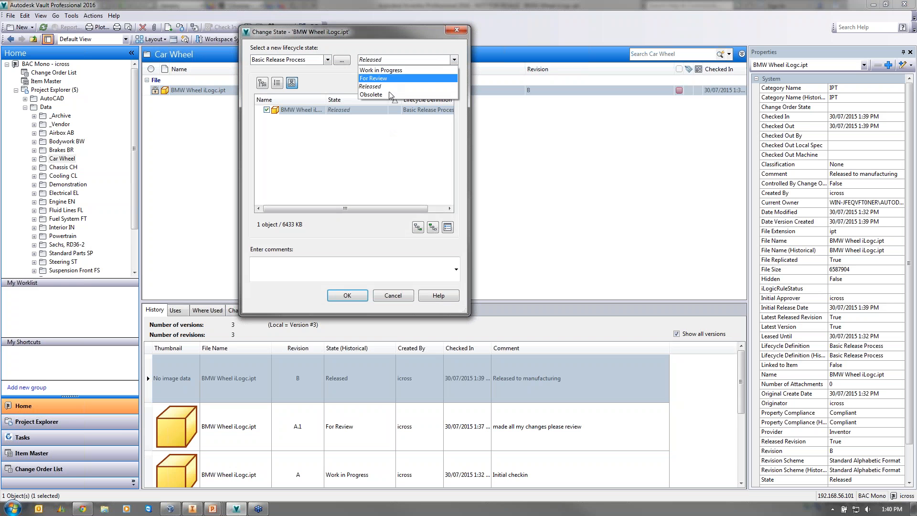
click(388, 298)
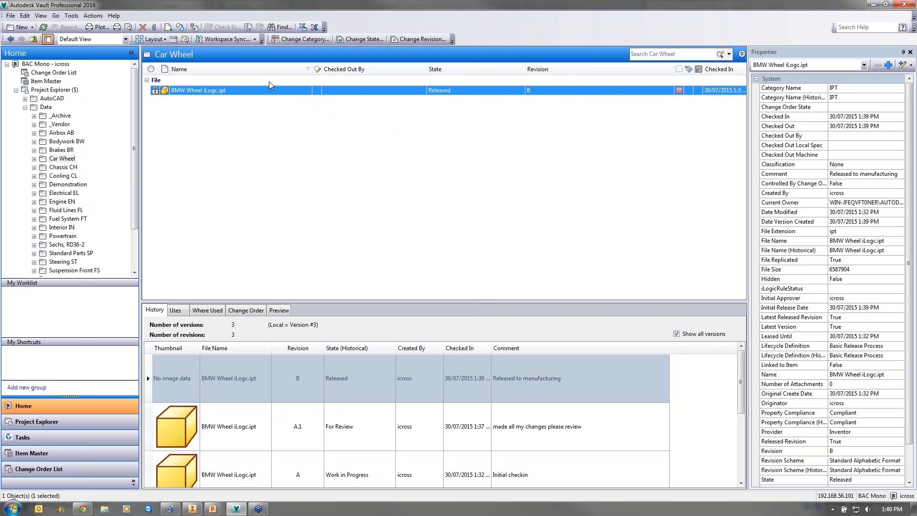
click(101, 16)
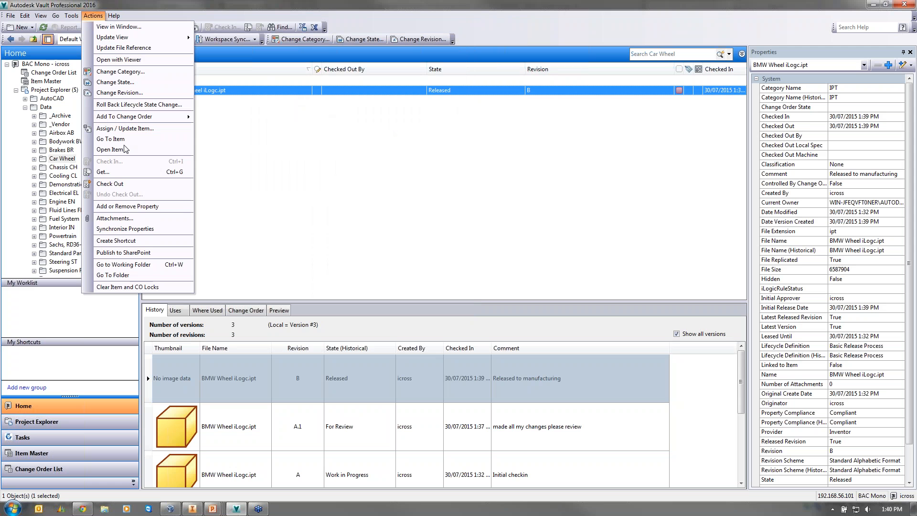
mouse_move(69, 15)
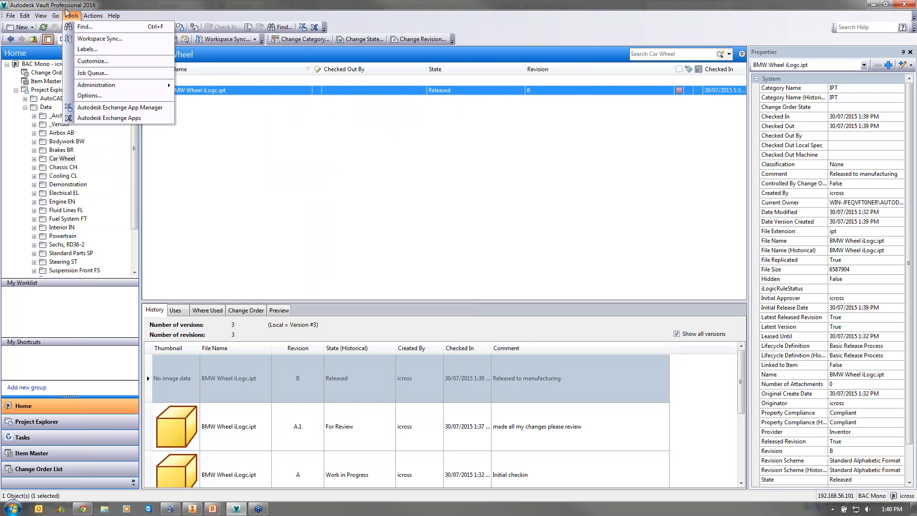
mouse_move(114, 85)
click(200, 85)
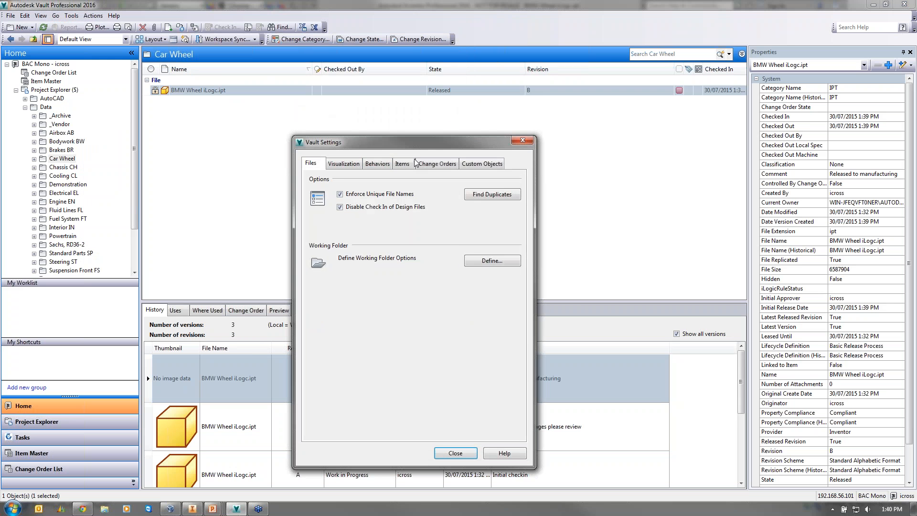
click(377, 164)
click(492, 194)
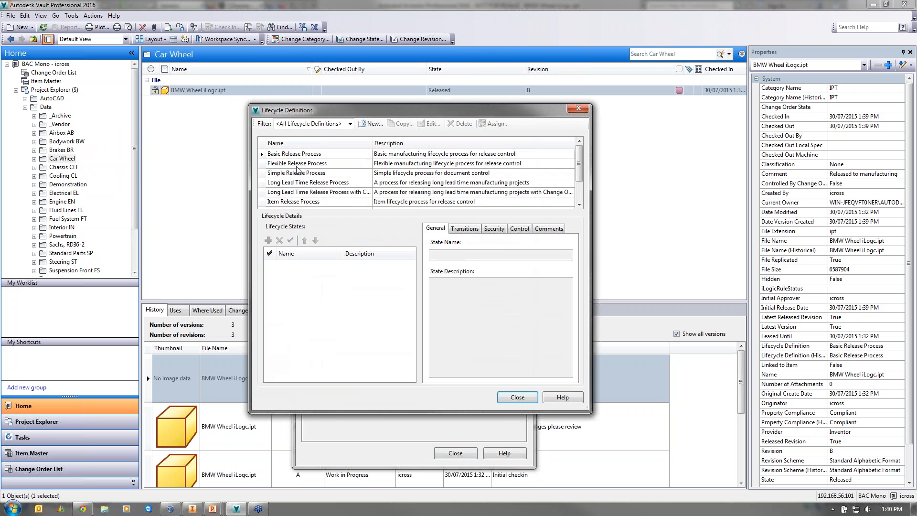
click(296, 153)
click(429, 124)
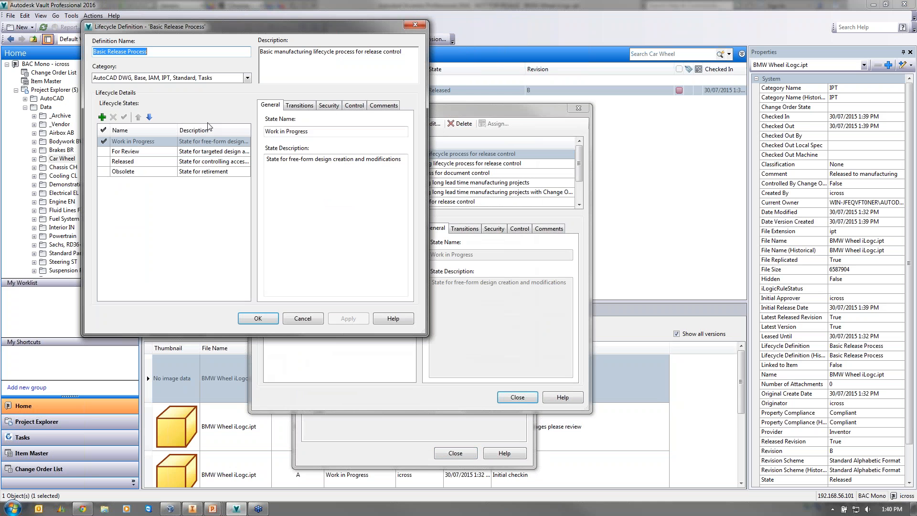
click(173, 162)
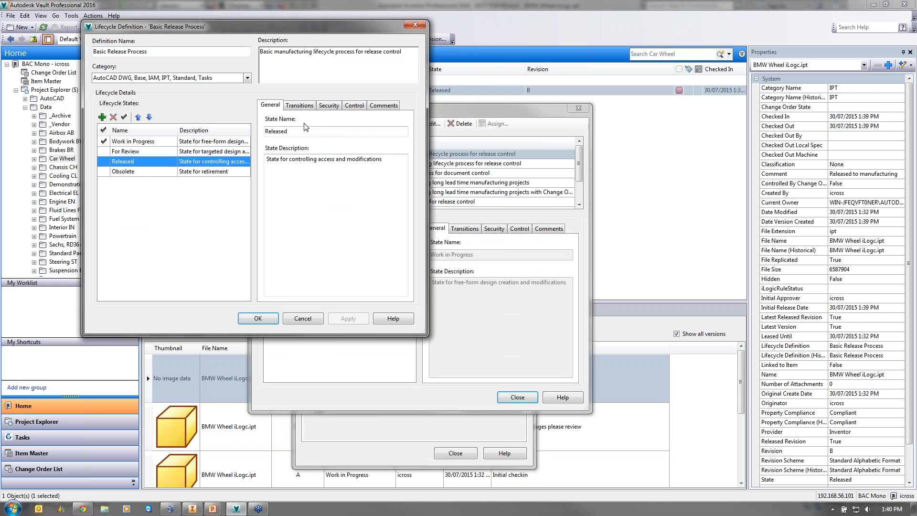
click(306, 105)
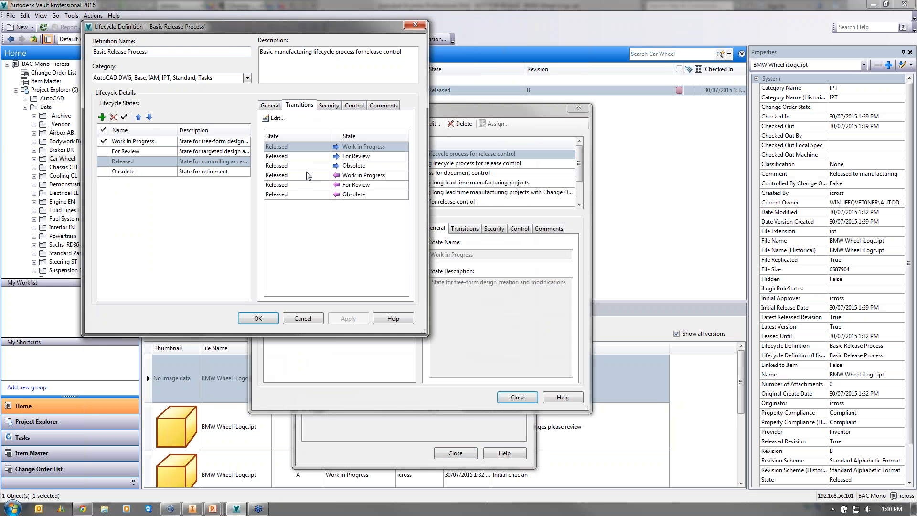
click(276, 118)
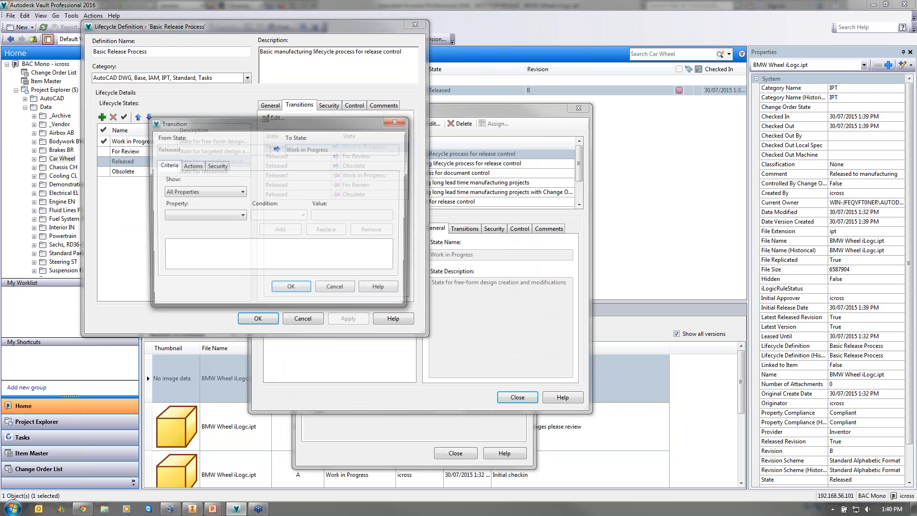
click(216, 165)
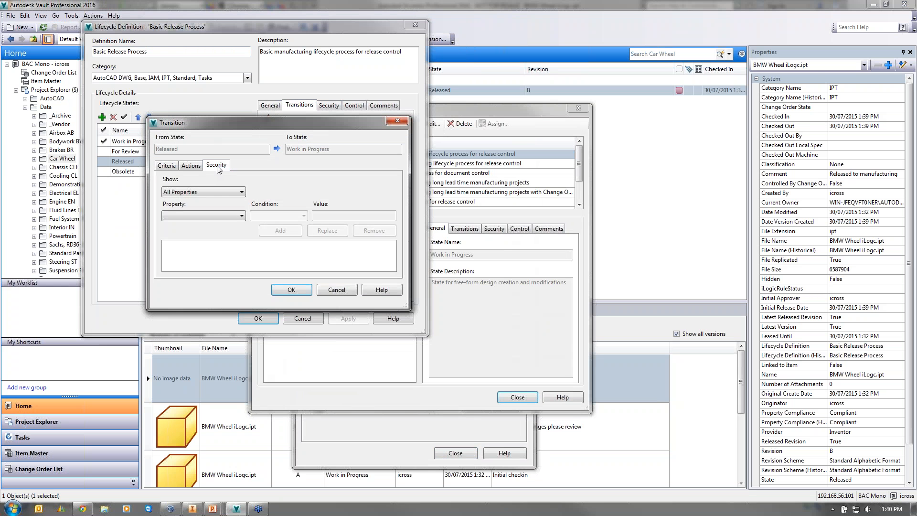
click(191, 165)
click(215, 165)
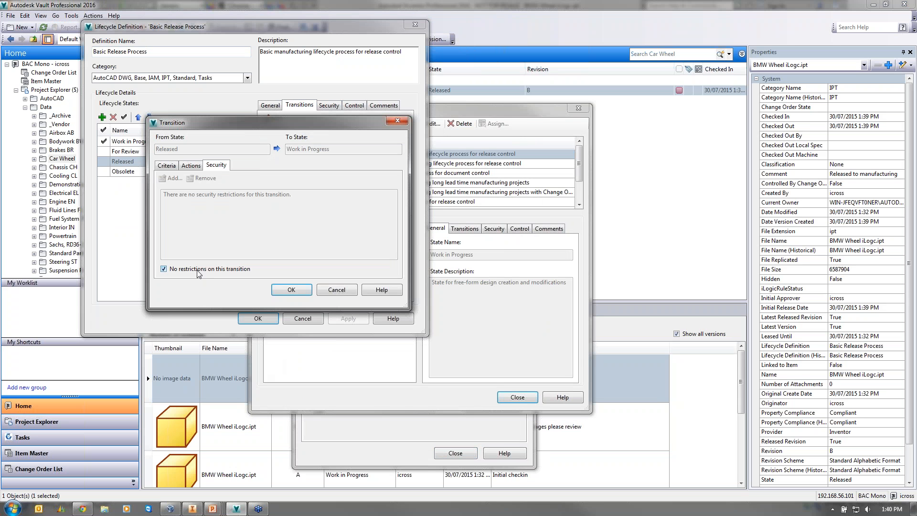
click(290, 290)
click(301, 319)
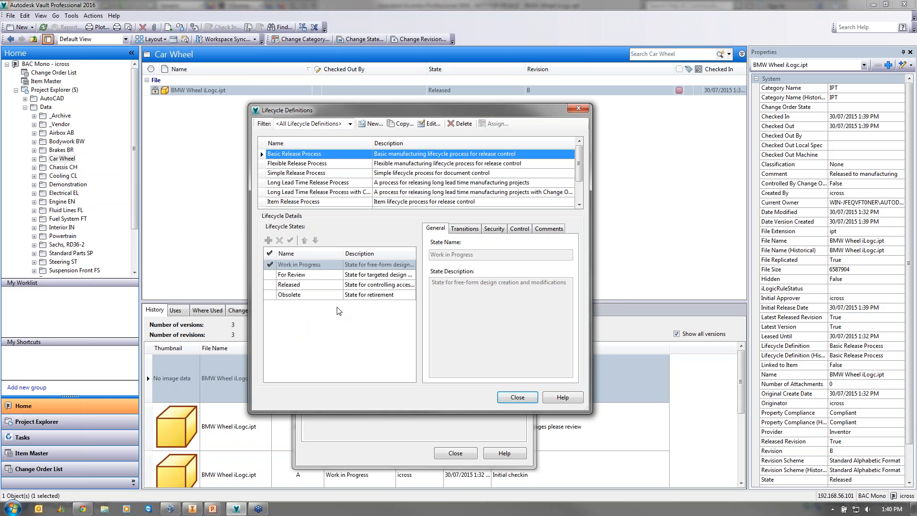
click(579, 108)
click(521, 143)
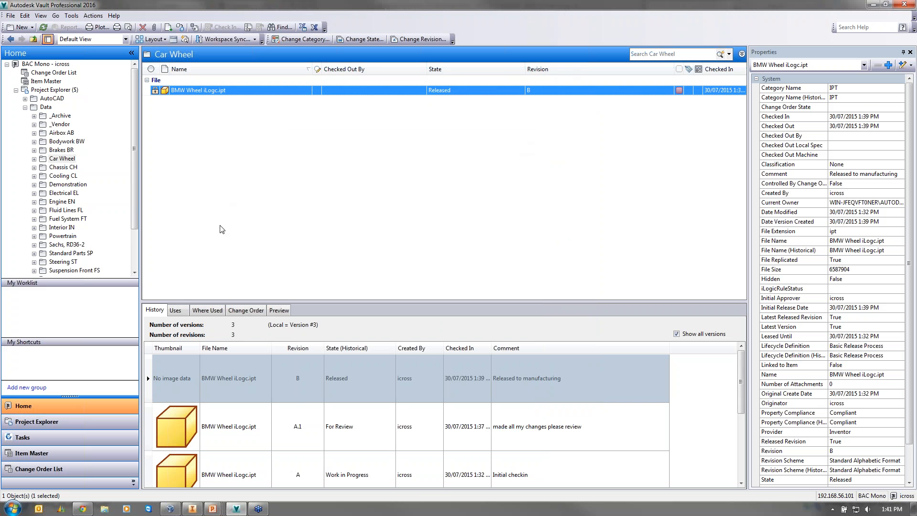
- Browse the Change Order List, inspecting ECO-000005 and ECO-000006
right_click(206, 98)
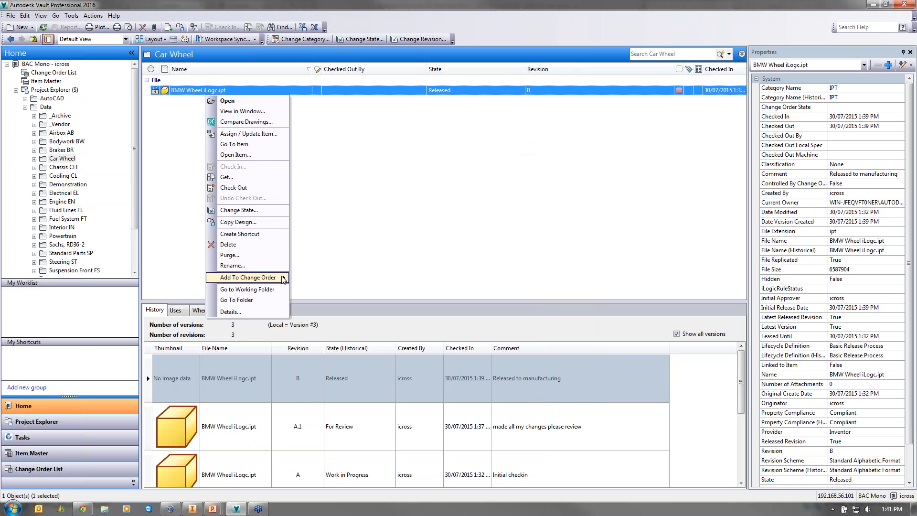
mouse_move(268, 278)
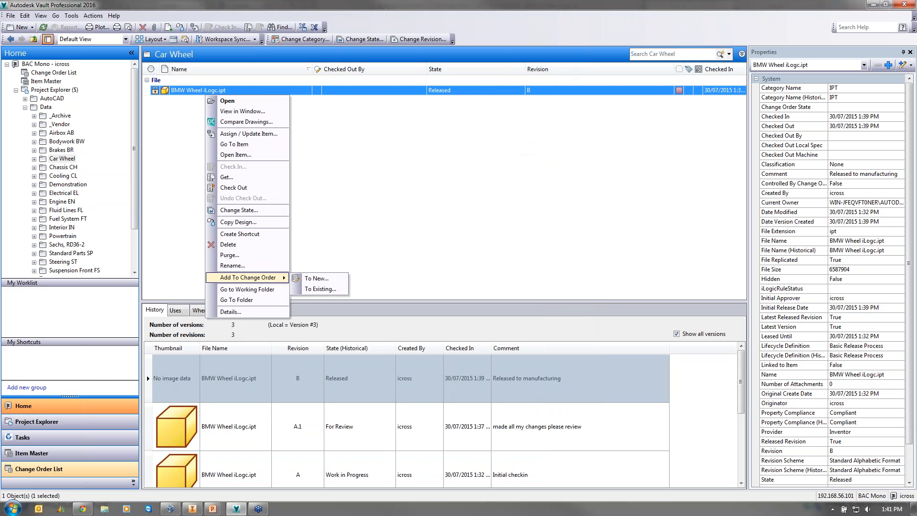
click(25, 470)
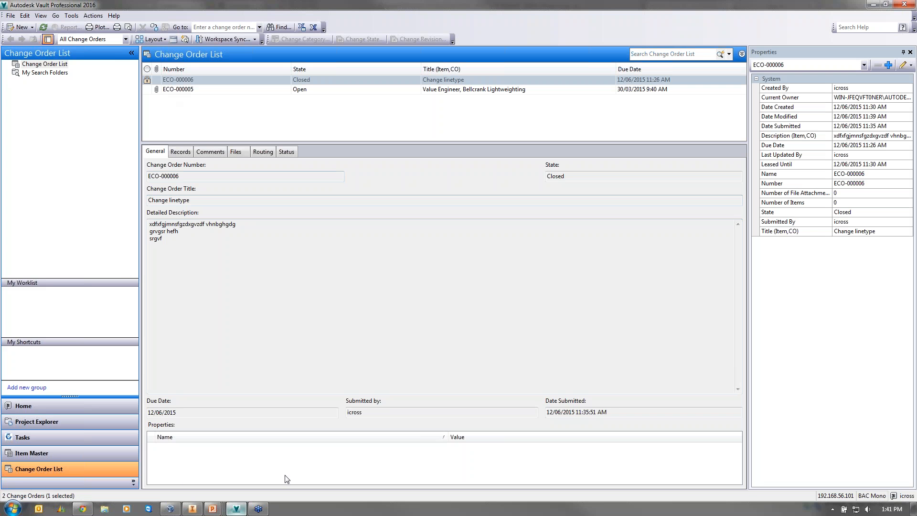
click(512, 90)
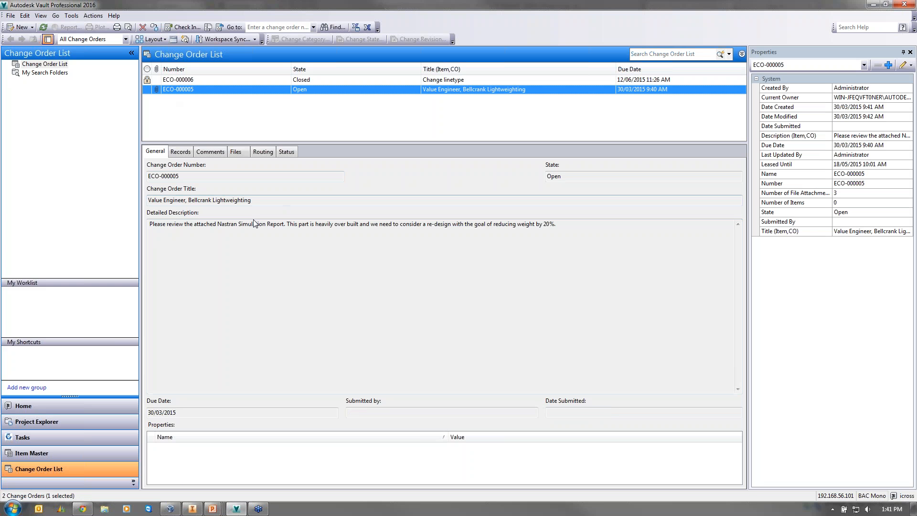
click(260, 80)
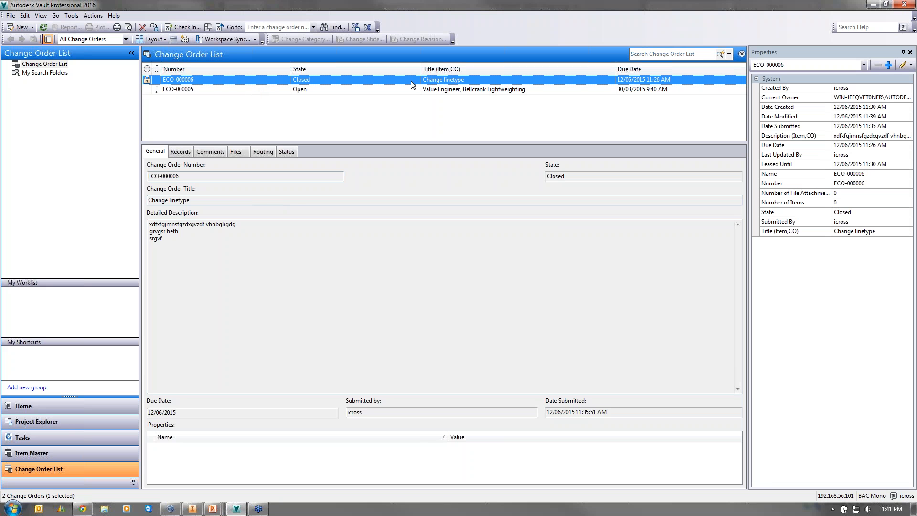
- Return to Data > Car Wheel and bring up BMW Wheel iLogc.ipt's context menu
click(38, 423)
double_click(175, 111)
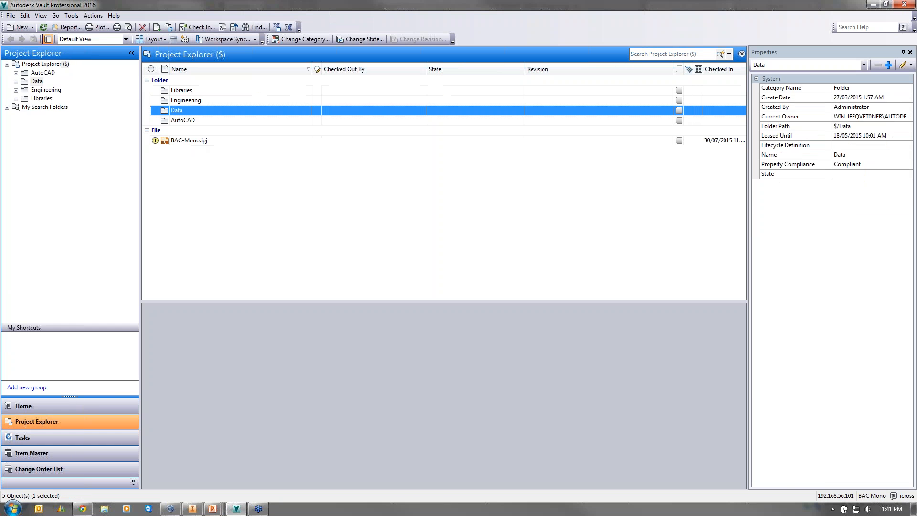
double_click(184, 241)
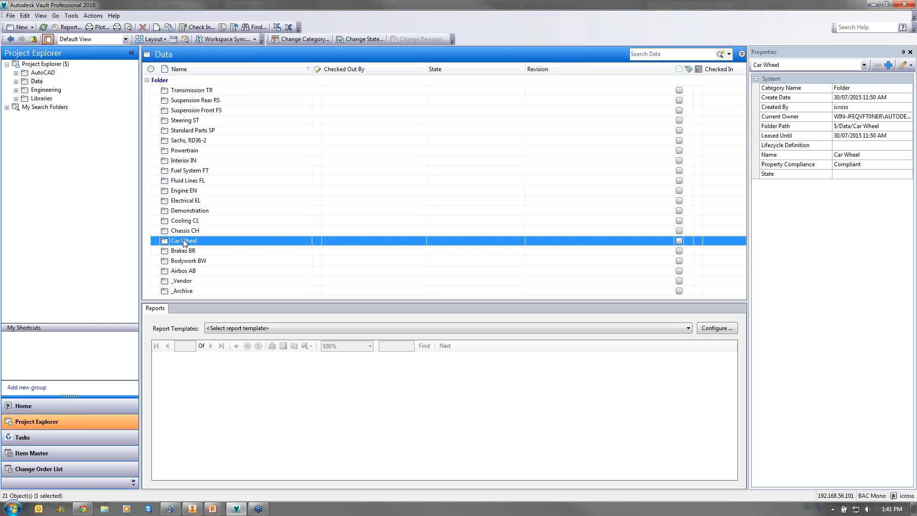
right_click(221, 92)
- Add the wheel file to new change order ECO-000007 and centre its dialog
mouse_move(253, 277)
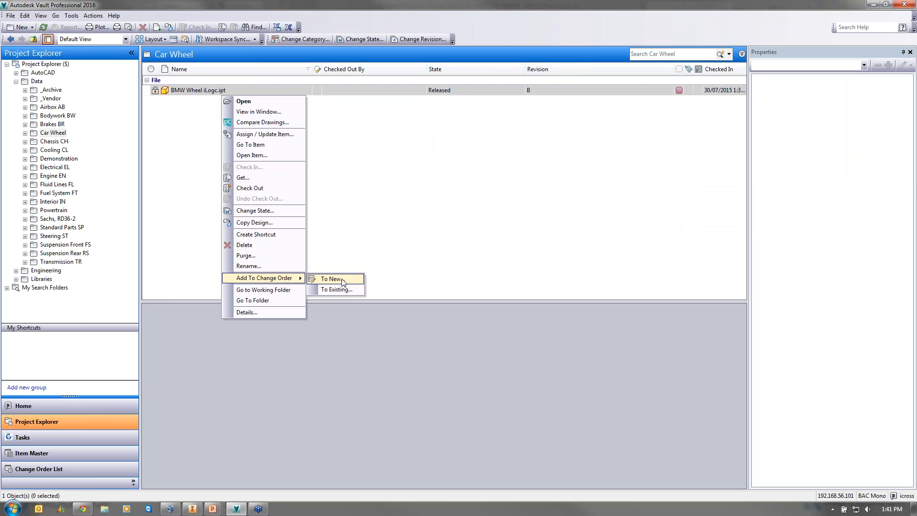
click(346, 279)
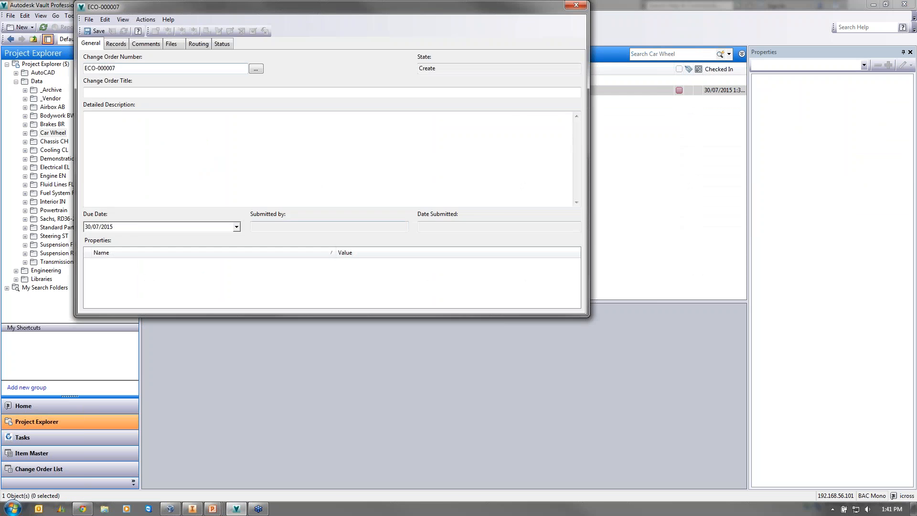
drag(228, 6, 328, 111)
drag(234, 173, 106, 170)
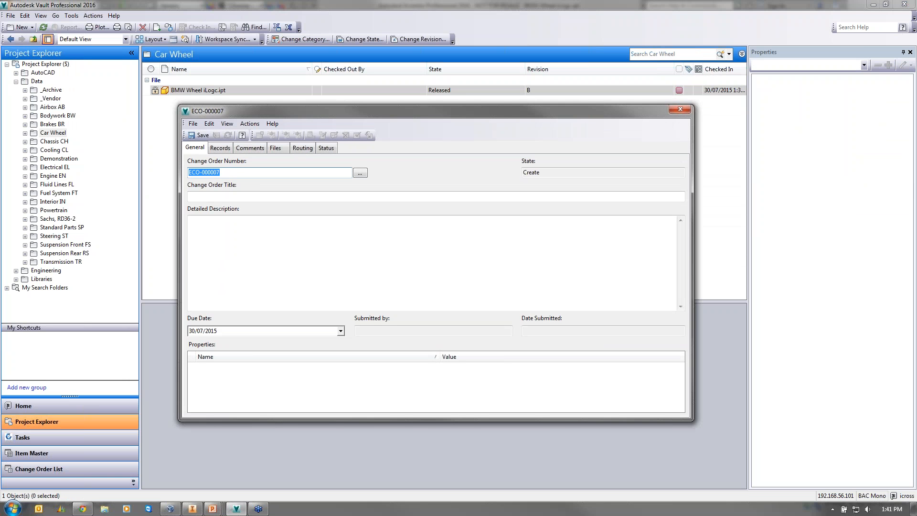
- Title the change order 'Vault Demo ECO' with description 'Please change finish on wheel'
click(287, 196)
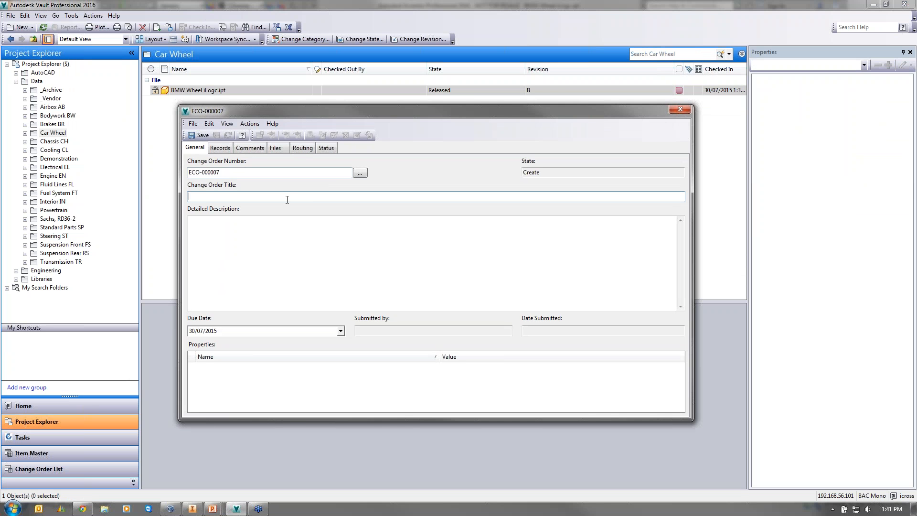
text(Vault Demo ECO)
key(Tab)
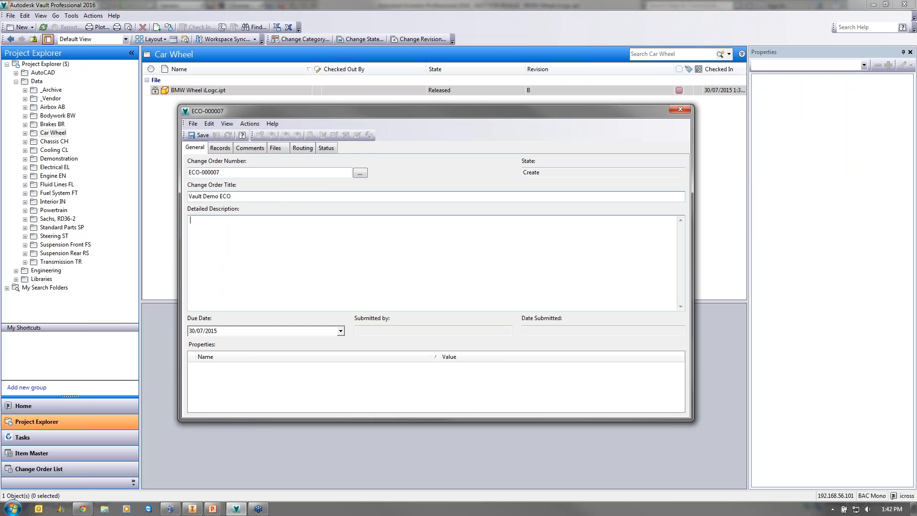
text(Please change finish on wheel)
click(219, 148)
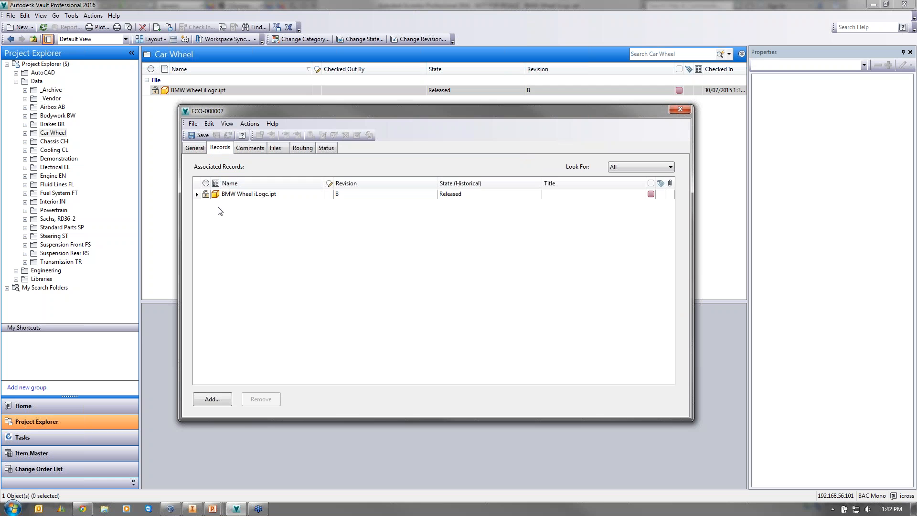
- Review ECO-000007's Comments, Files, Routing and Status tabs, keeping Vault Demonstration routing
click(253, 148)
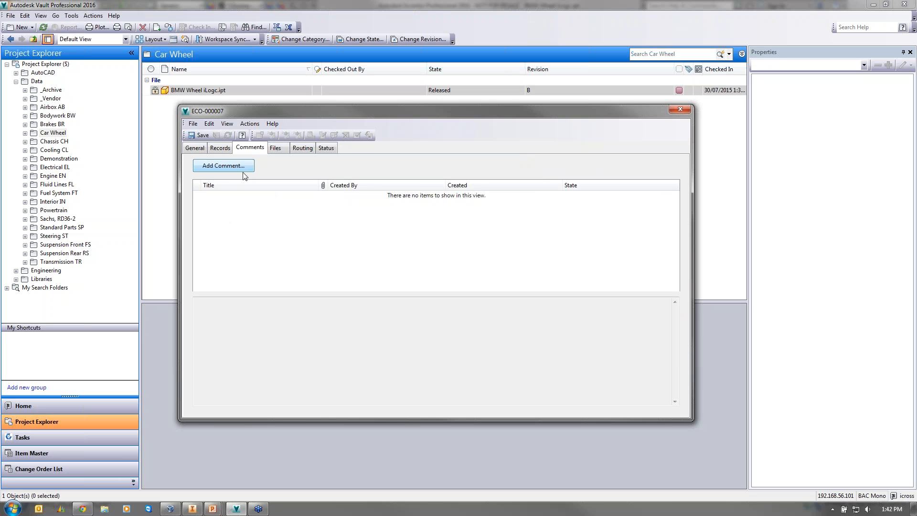
click(275, 148)
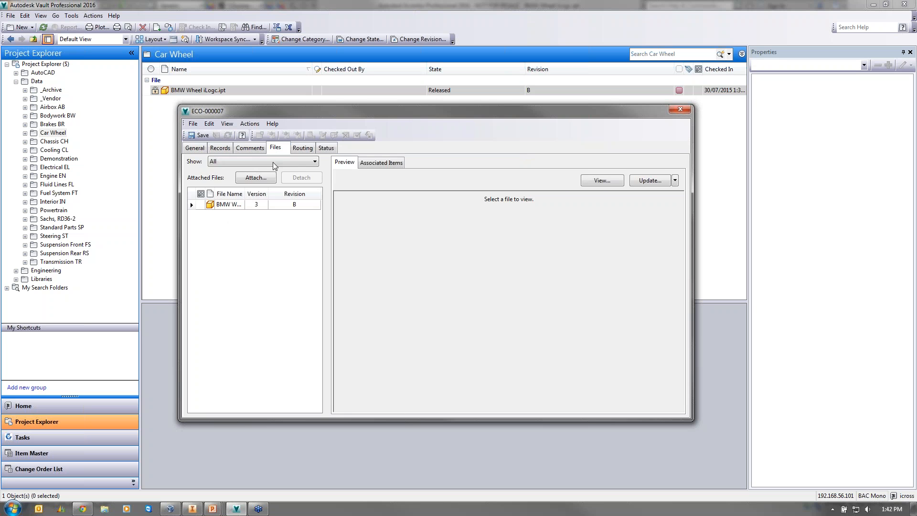
click(293, 147)
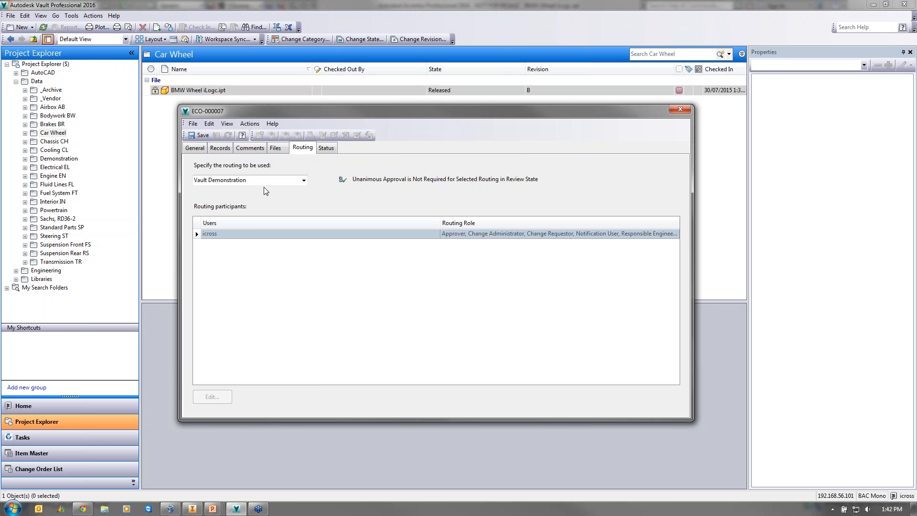
click(304, 180)
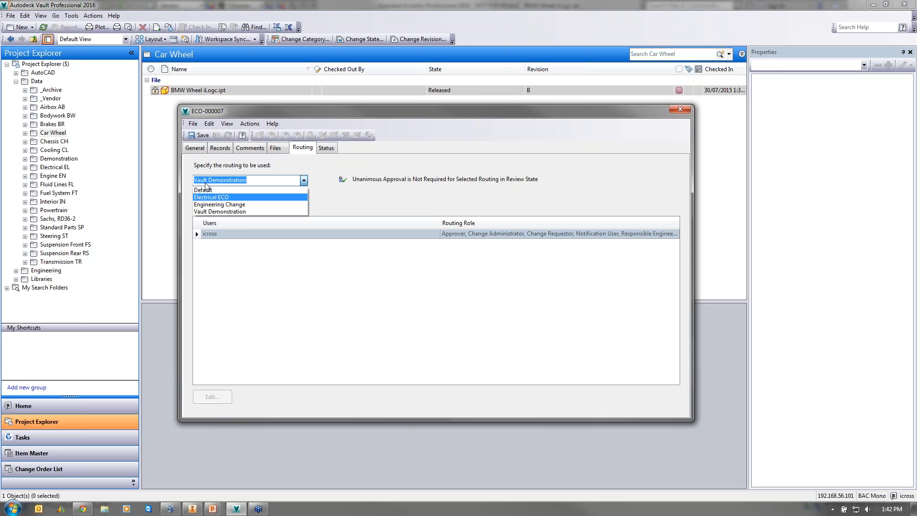
click(328, 148)
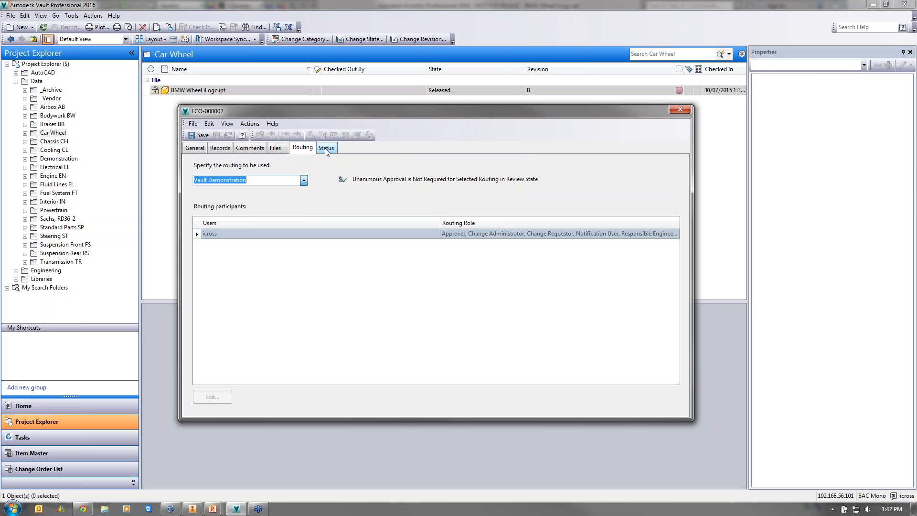
click(328, 149)
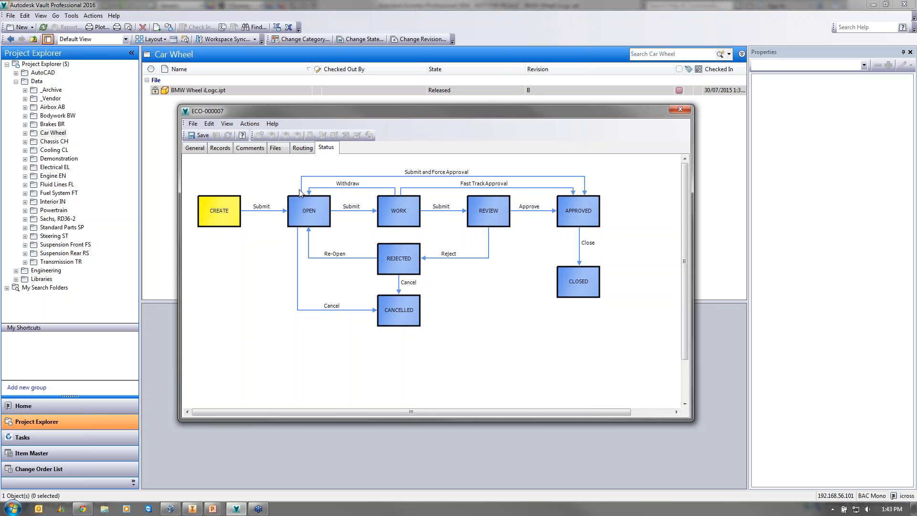
- Review the routing options, keeping Vault Demonstration and then trying Electrical ECO
click(302, 148)
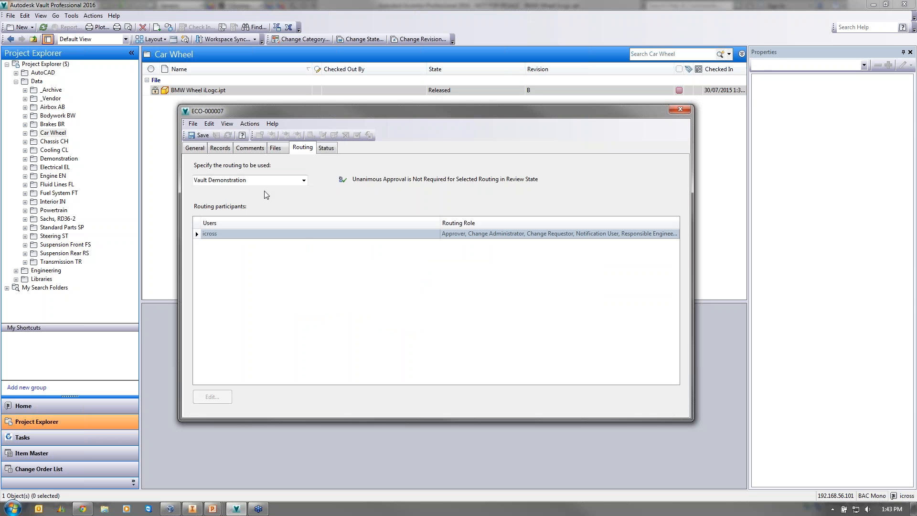
click(295, 176)
click(304, 180)
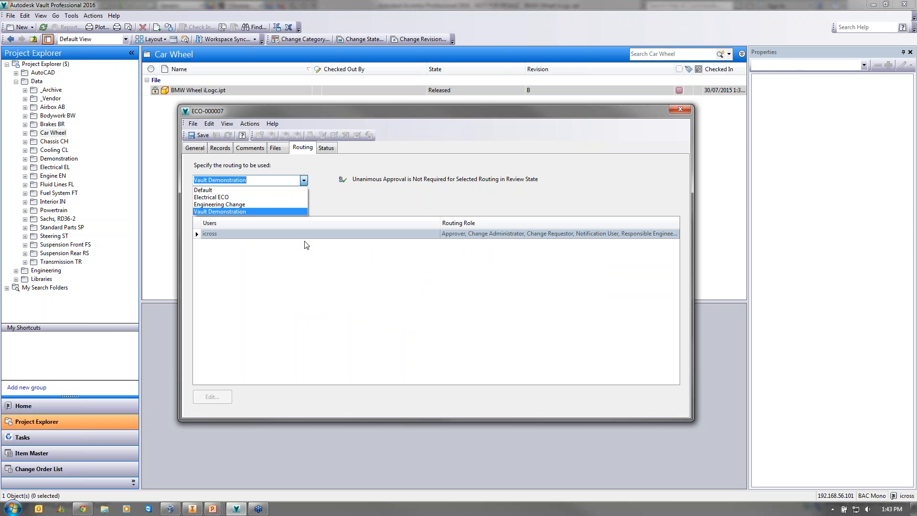
click(229, 211)
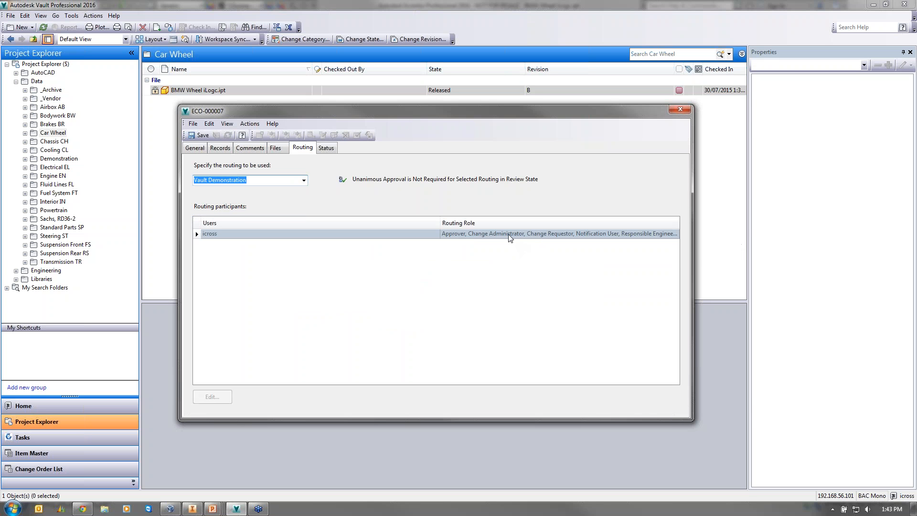
click(195, 231)
click(303, 180)
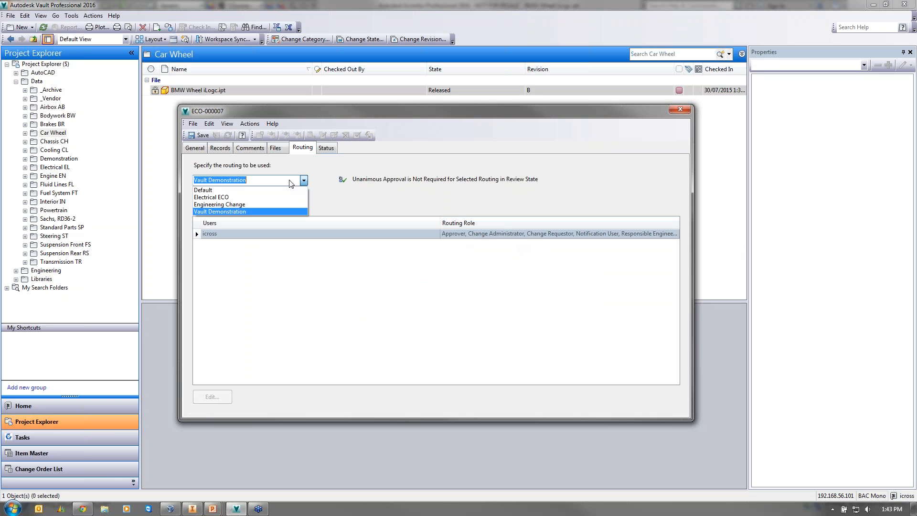
click(244, 197)
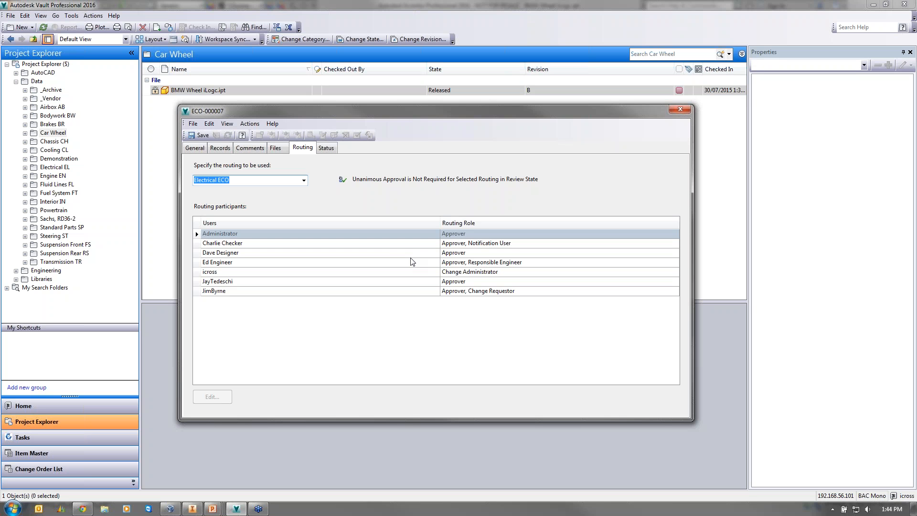
- Try the Engineering Change and Default routings, then restore Vault Demonstration
click(304, 180)
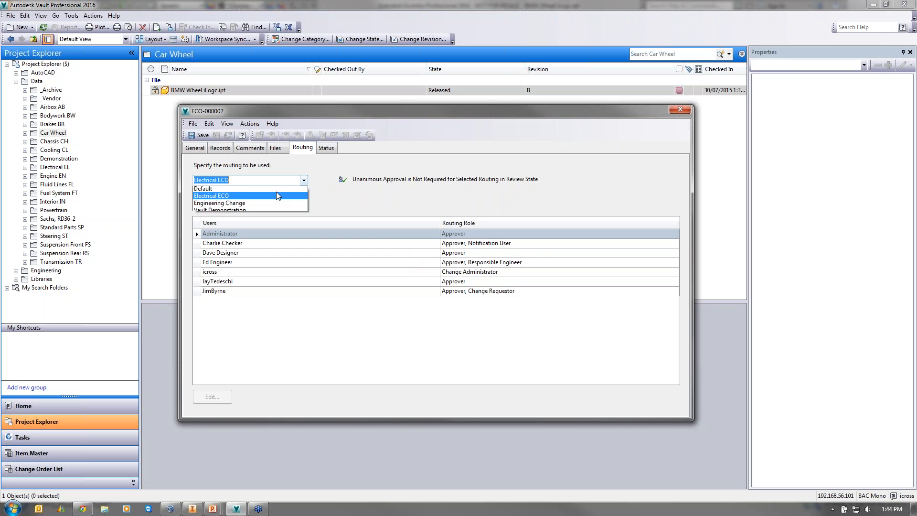
click(267, 199)
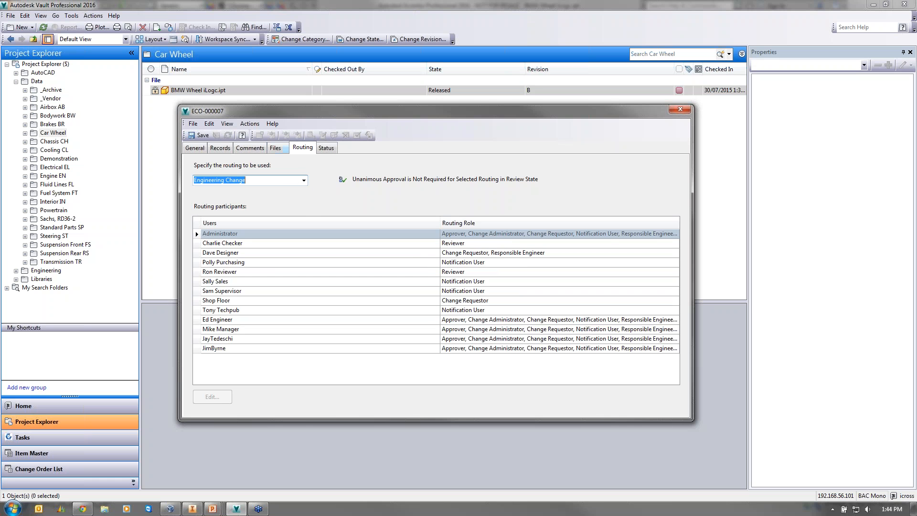
click(272, 181)
click(271, 190)
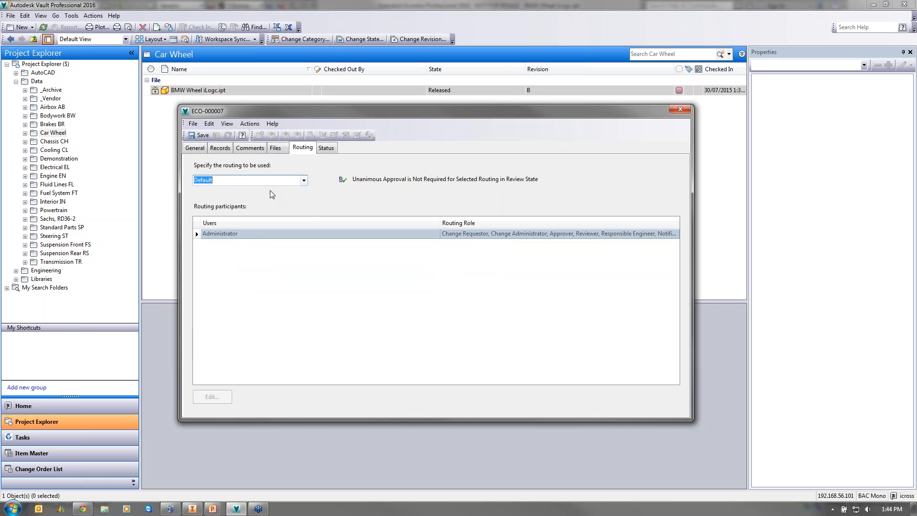
click(296, 178)
click(230, 210)
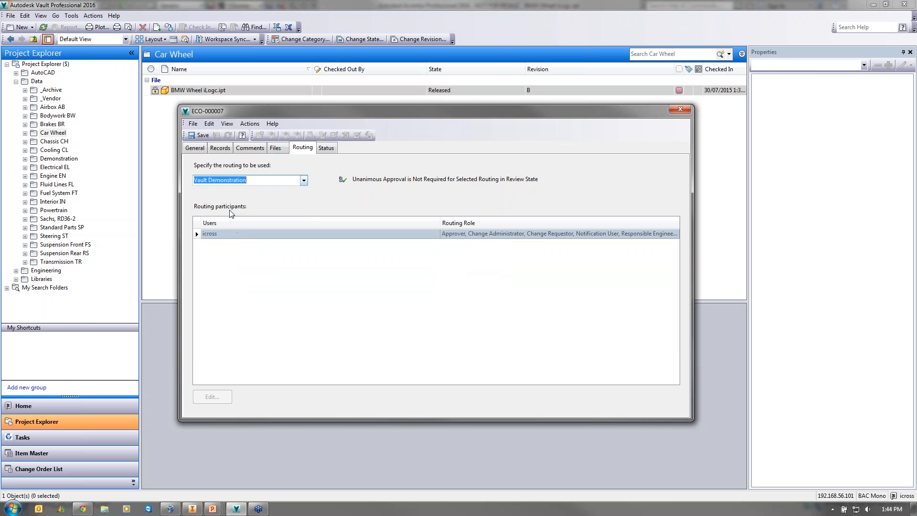
click(329, 149)
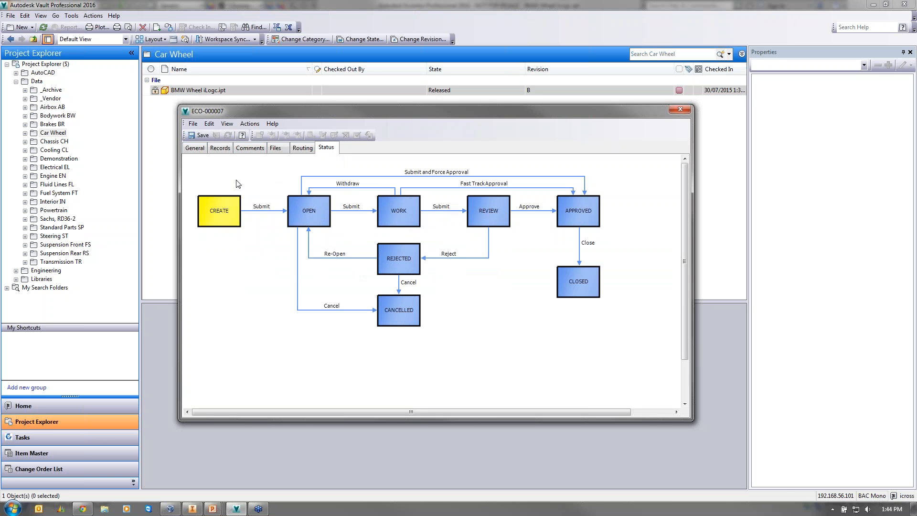
- Save ECO-000007 and submit it with comment 'problem with paint, need to change see attached docs'
click(200, 138)
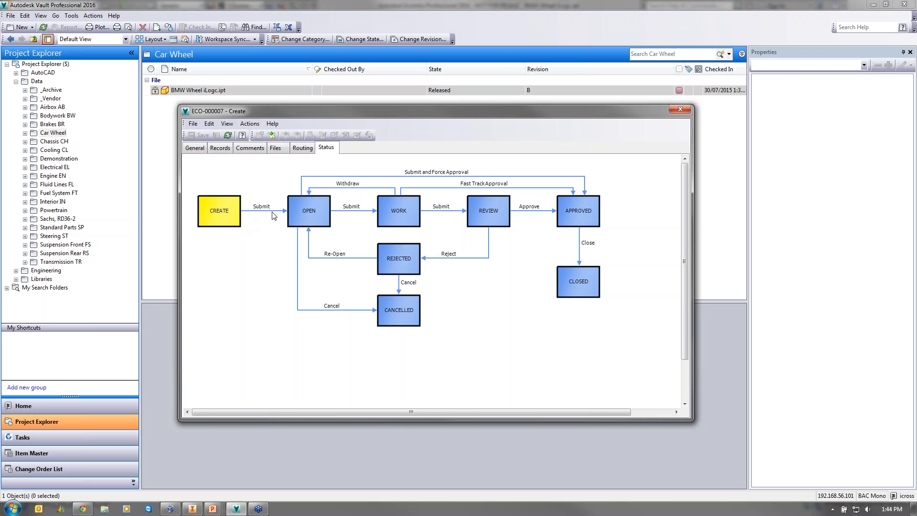
click(228, 135)
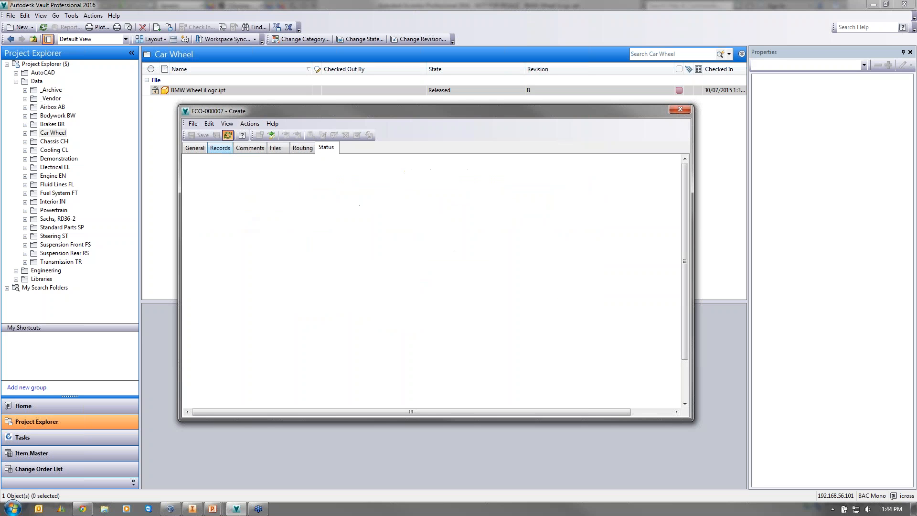
click(271, 136)
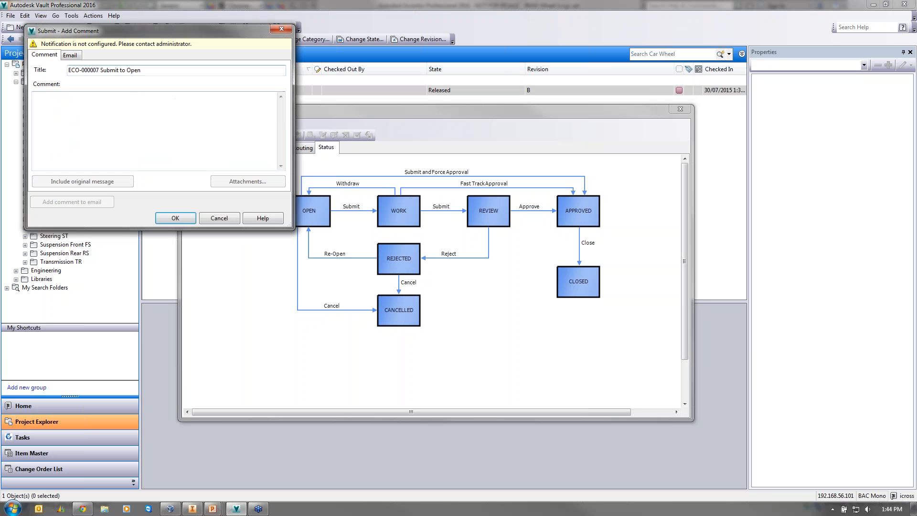
click(134, 118)
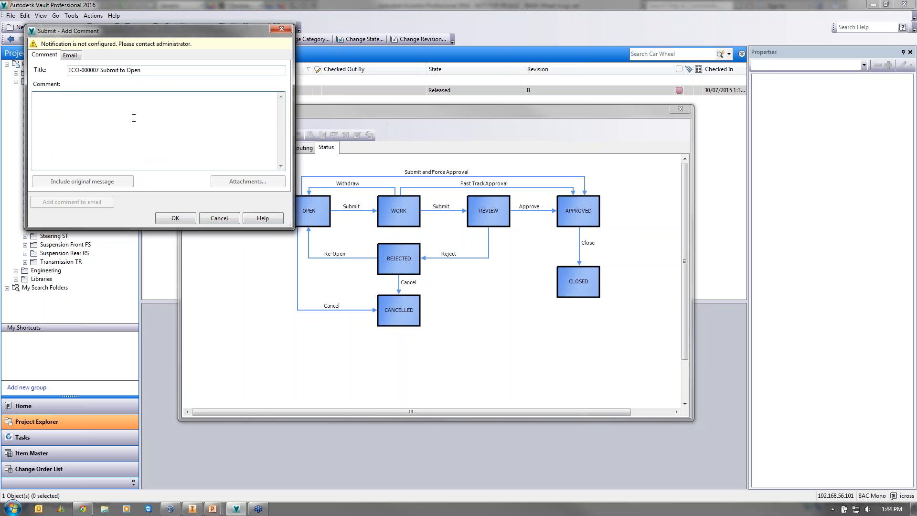
text(problem with paint, need to change see attached docs)
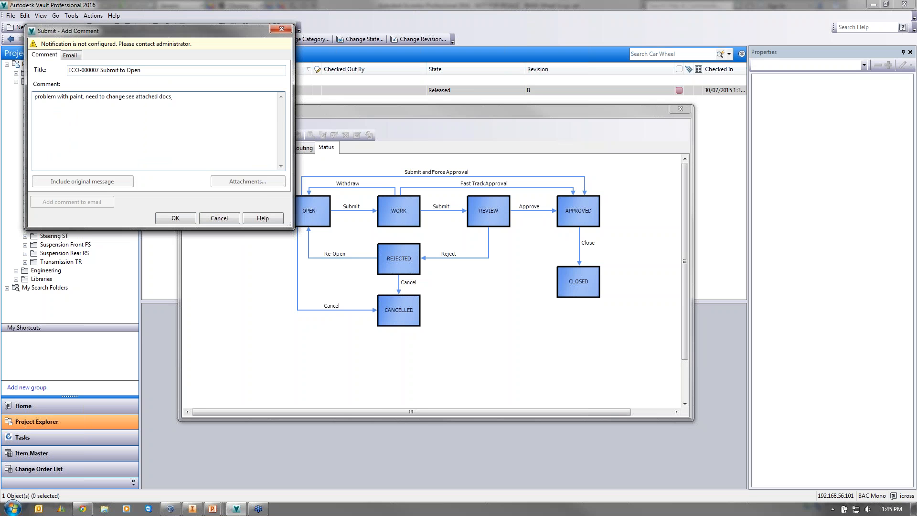
- Check the Email notification options, then confirm the submission to Open
click(64, 55)
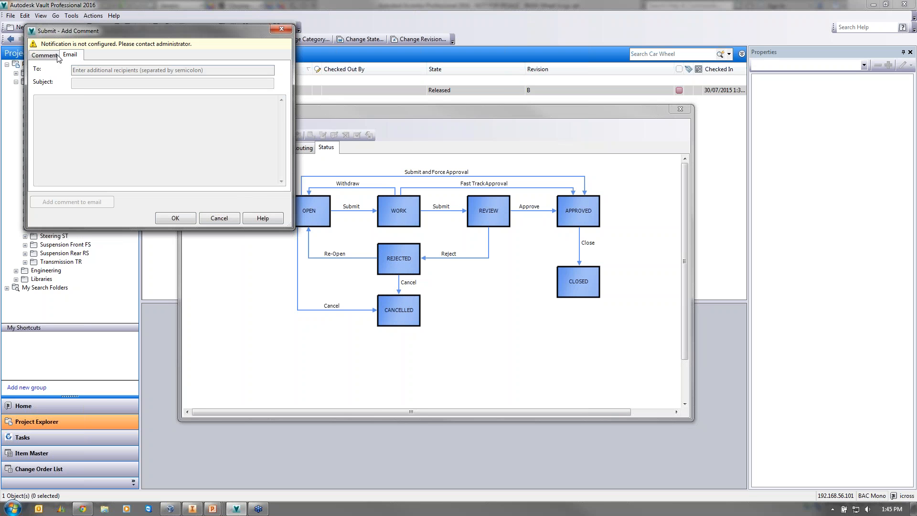
click(58, 56)
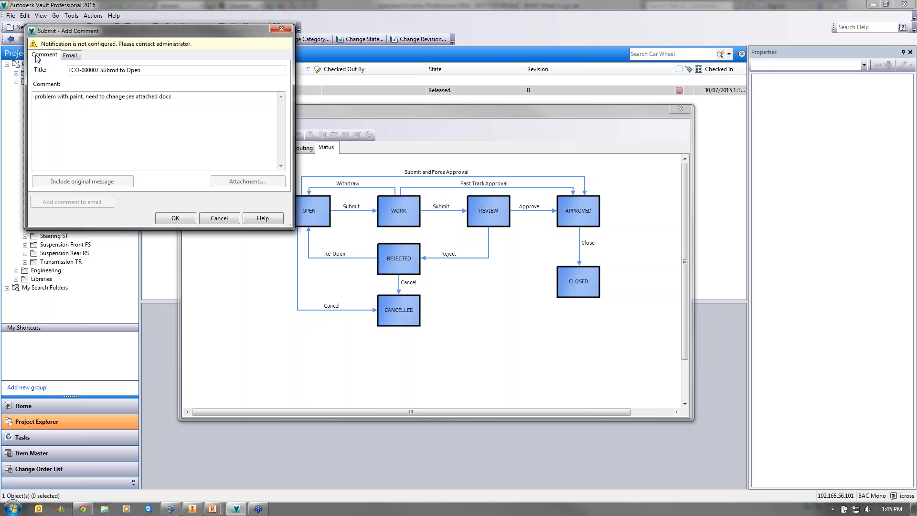
click(69, 56)
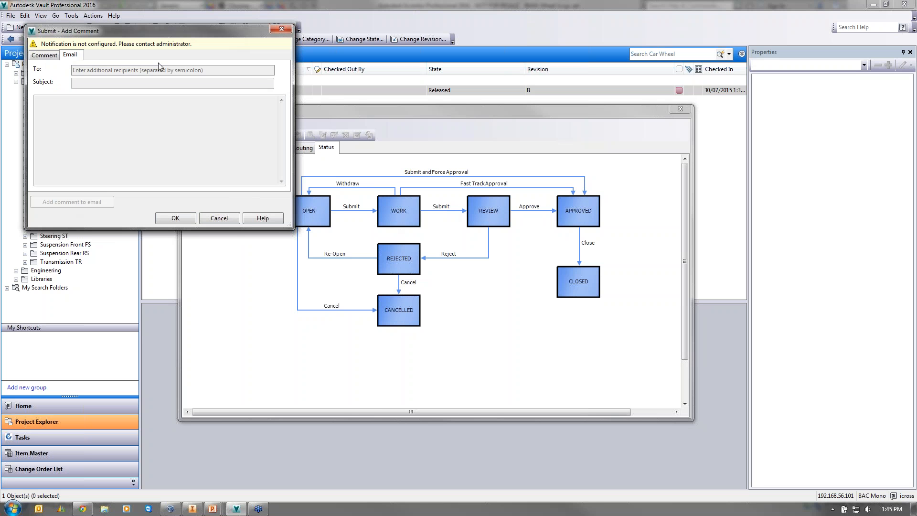
click(48, 56)
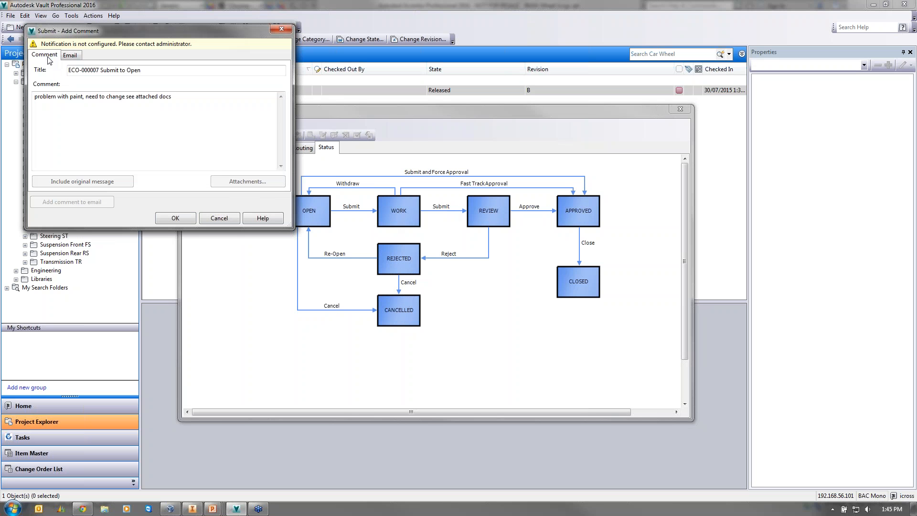
click(168, 221)
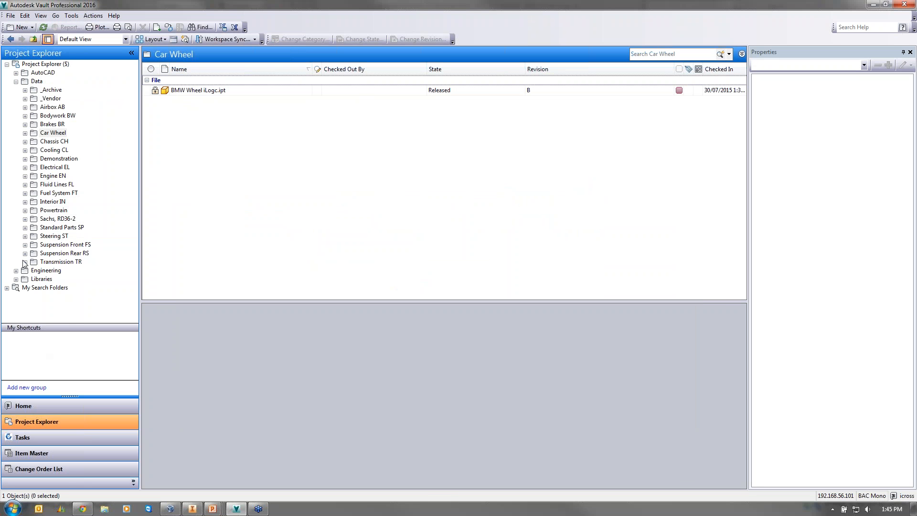
- Select ECO-000007 in the Change Order List and compare its Status and Routing tabs
click(63, 469)
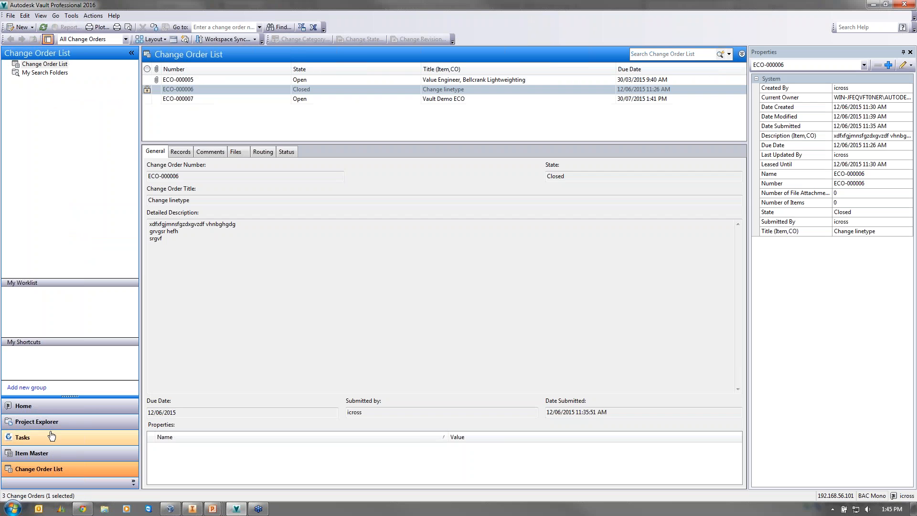
click(319, 99)
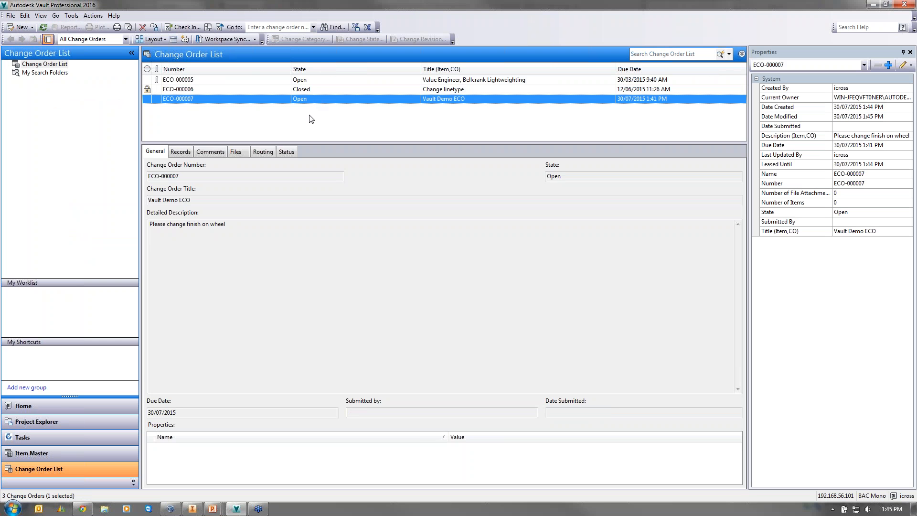
click(289, 152)
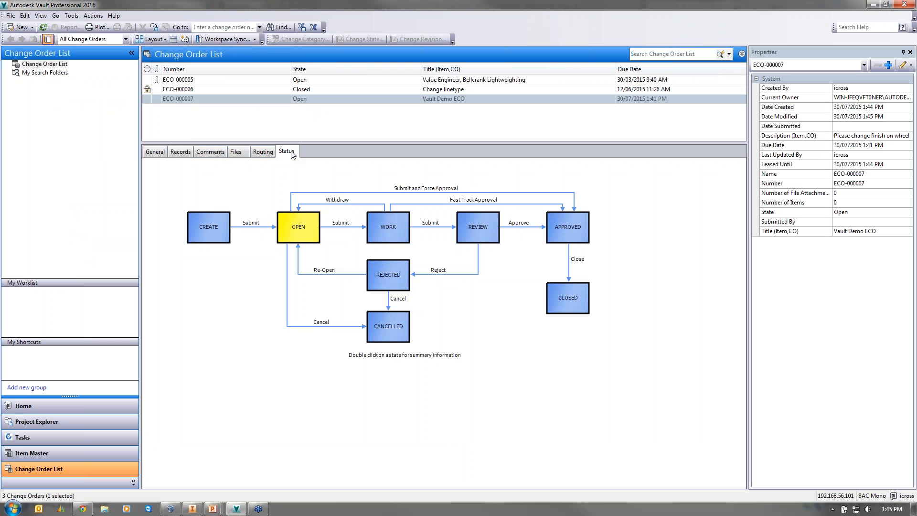
click(269, 151)
click(284, 152)
click(267, 151)
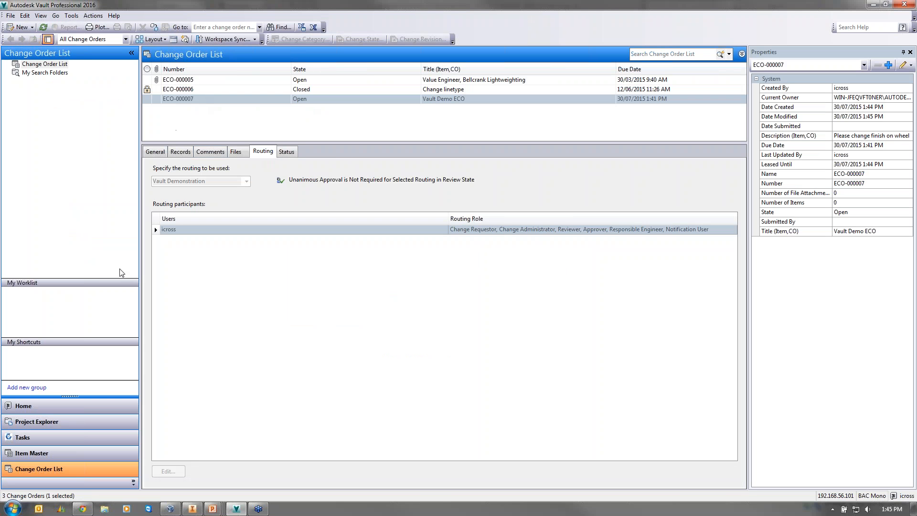
- Change BMW Wheel iLogc.ipt in ECO-000007's Records to Work in Progress, then view the comments
right_click(175, 100)
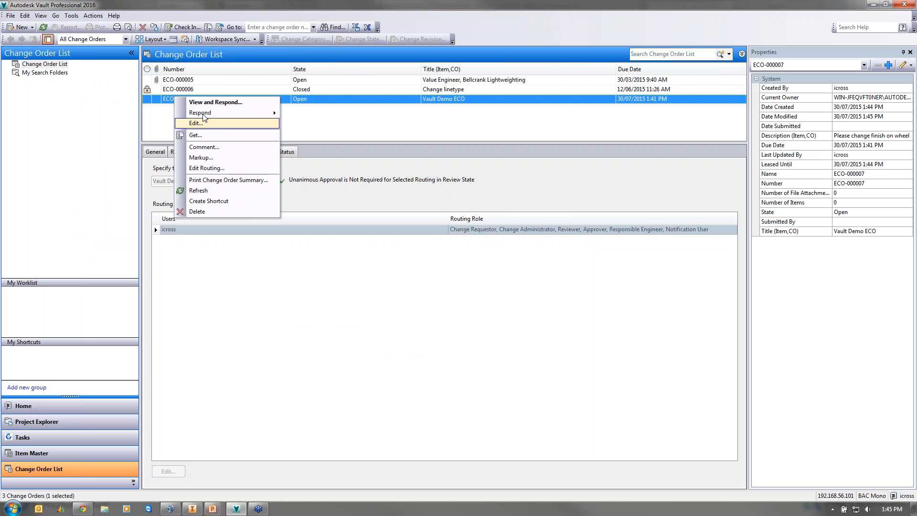
key(Escape)
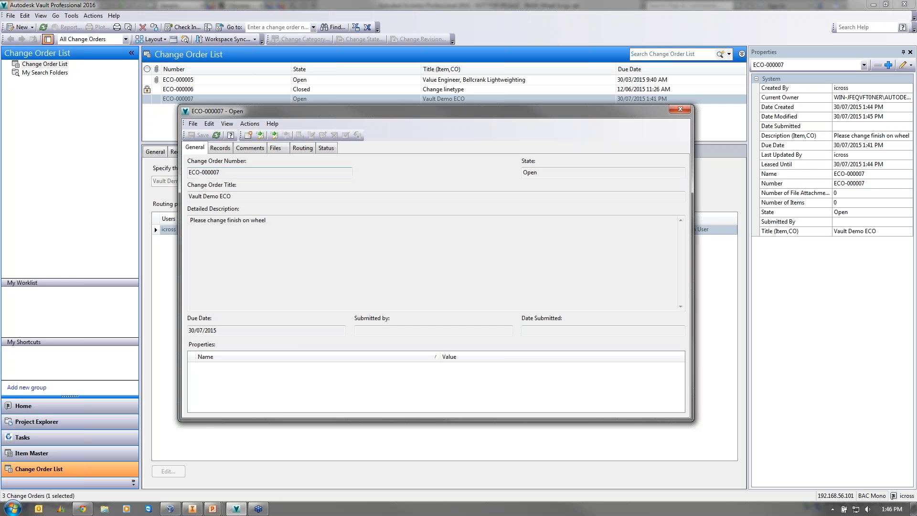
click(221, 149)
click(291, 195)
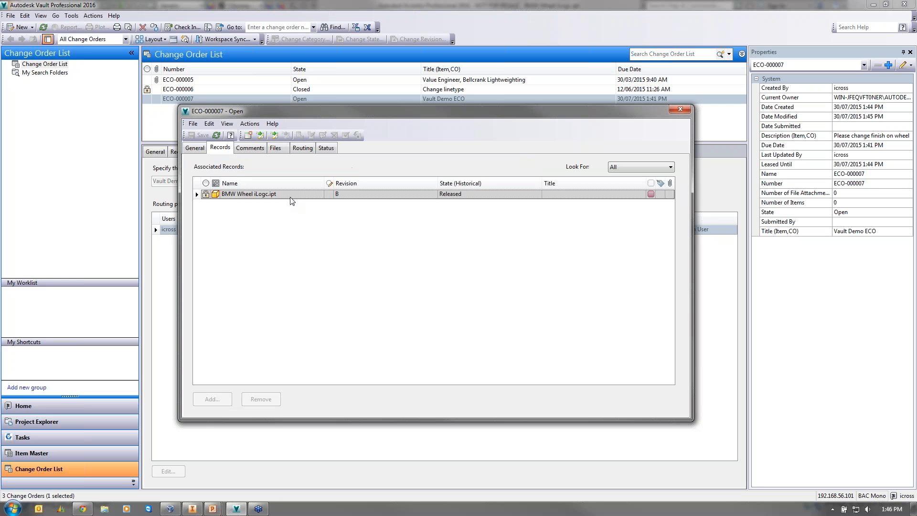
right_click(291, 196)
click(315, 281)
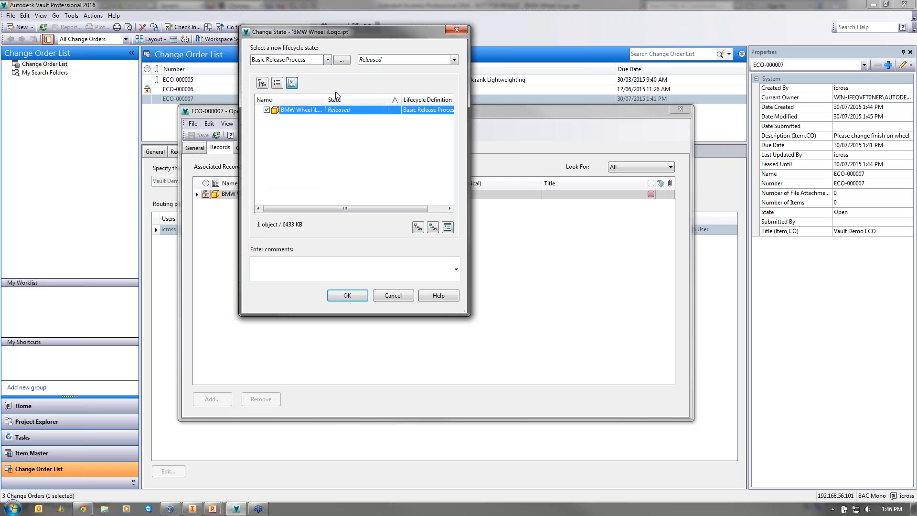
click(404, 59)
click(388, 71)
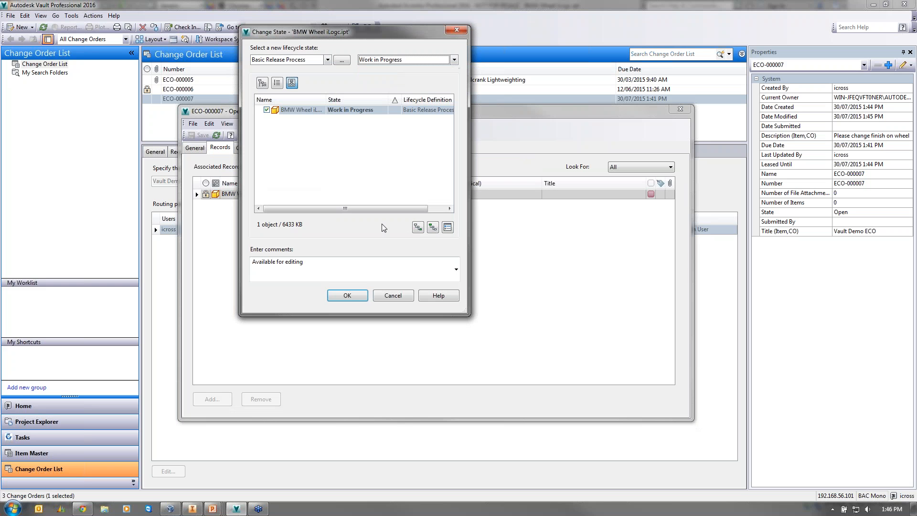
click(355, 294)
click(255, 148)
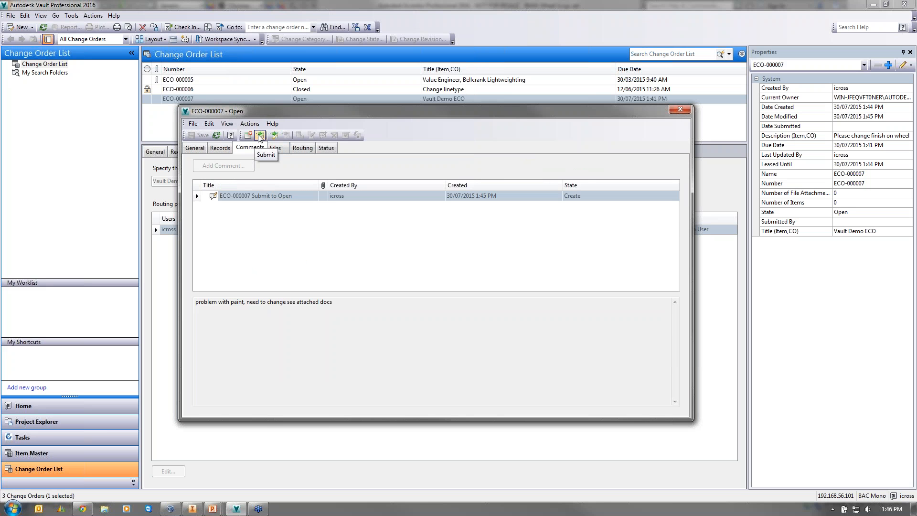
- Submit ECO-000007 to Work with comment 'yes please do work', check its status, and close it
click(274, 135)
click(137, 115)
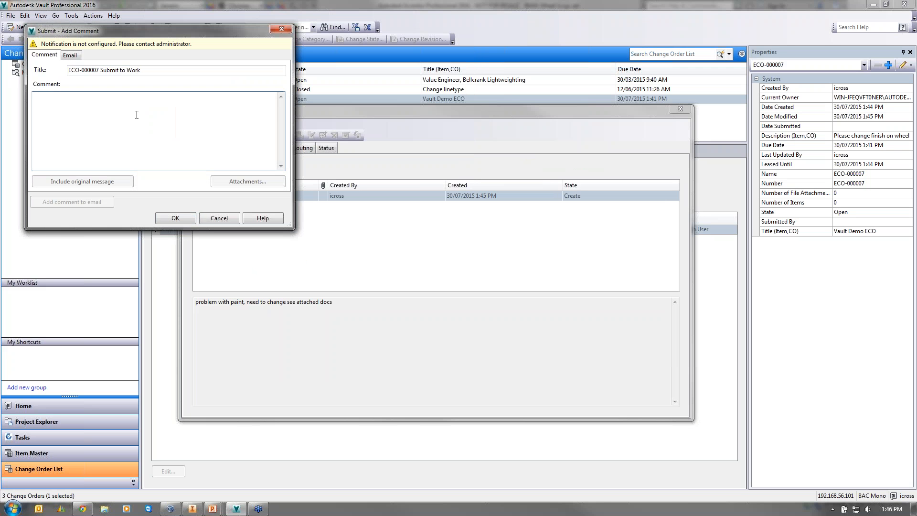
text(yes please do work)
click(181, 218)
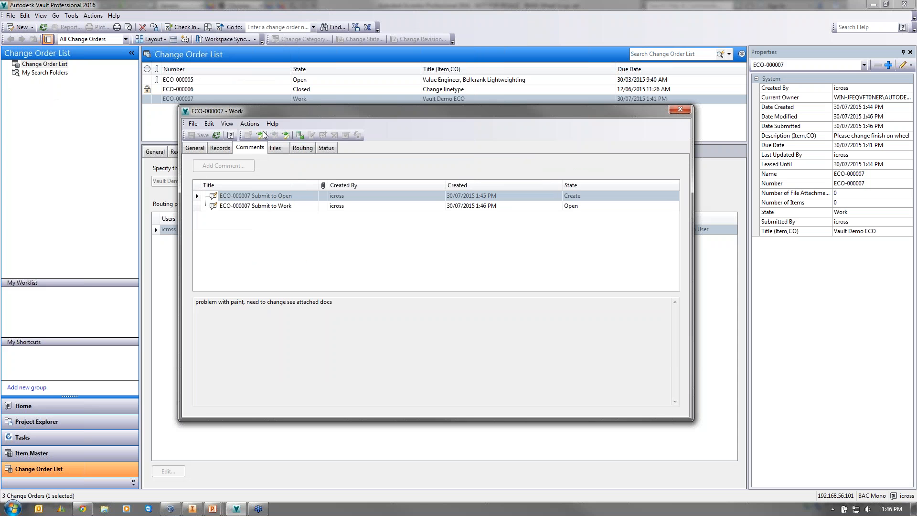
click(249, 124)
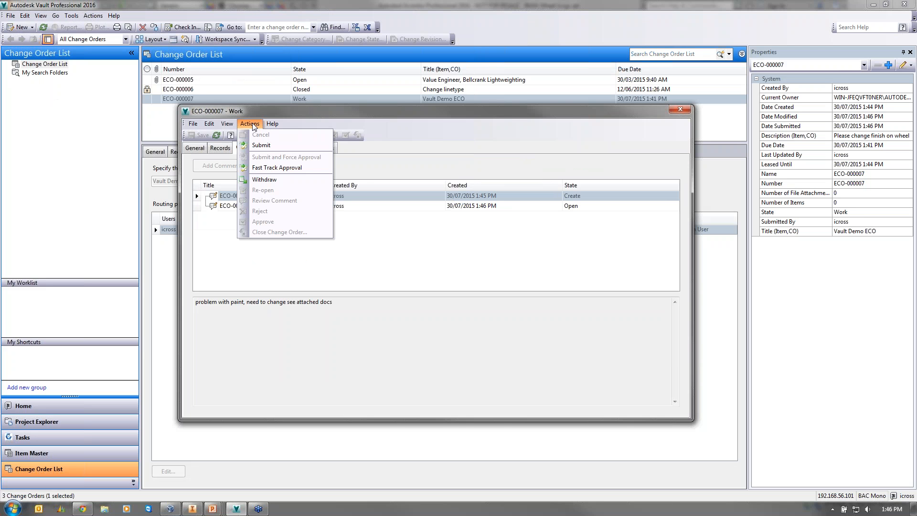
key(Escape)
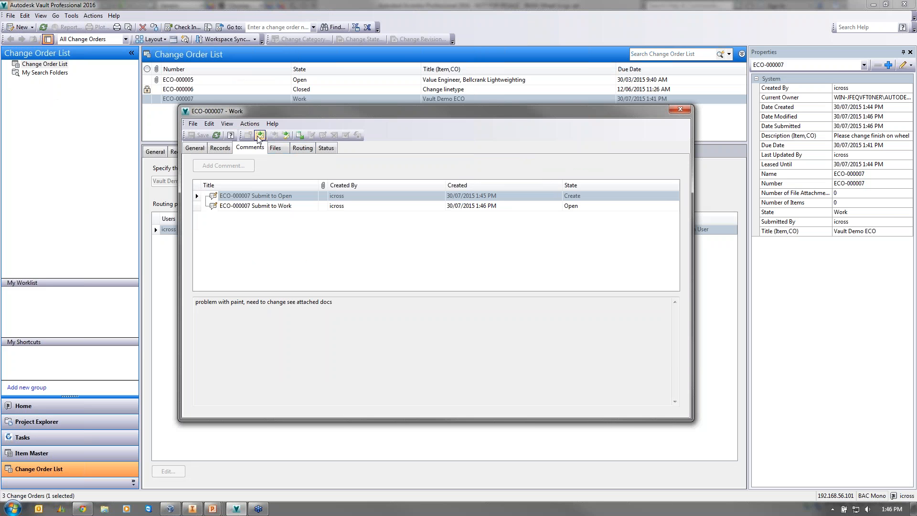
click(326, 148)
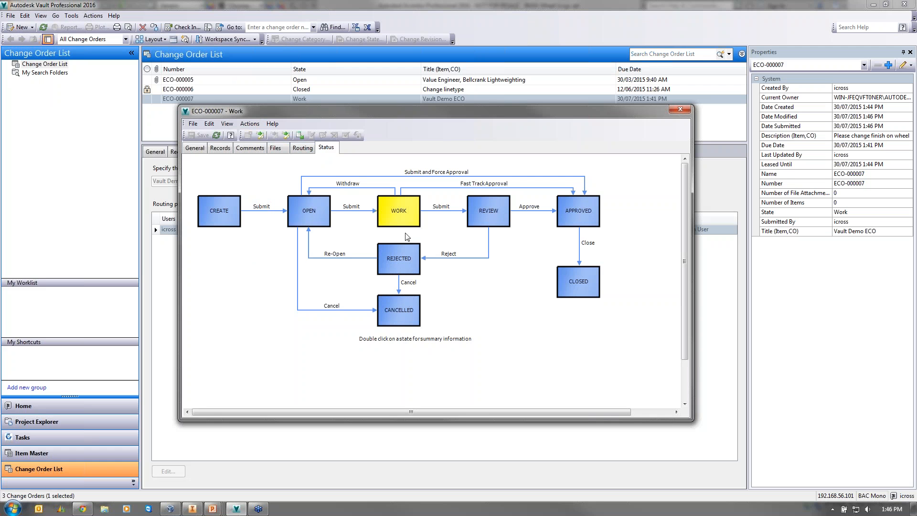
click(680, 110)
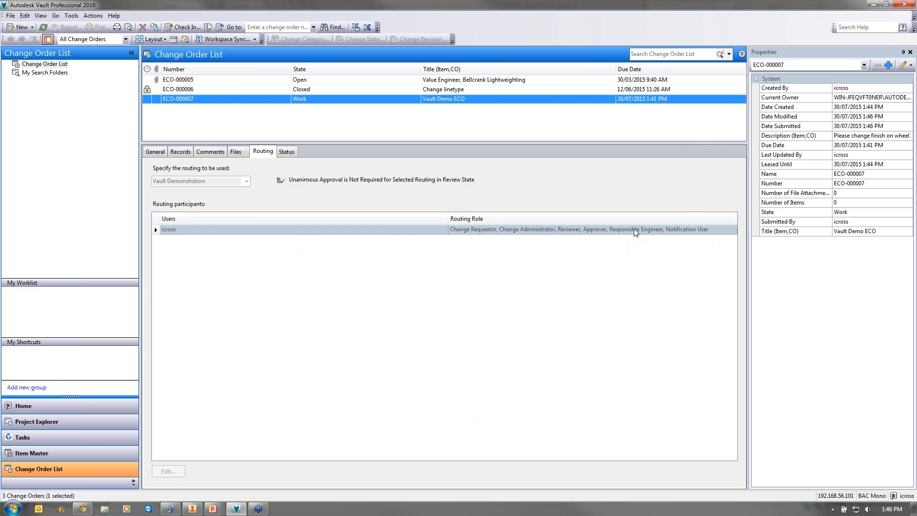
- Move BMW Wheel iLogc.ipt on ECO-000007's Records to the For Review state
right_click(315, 100)
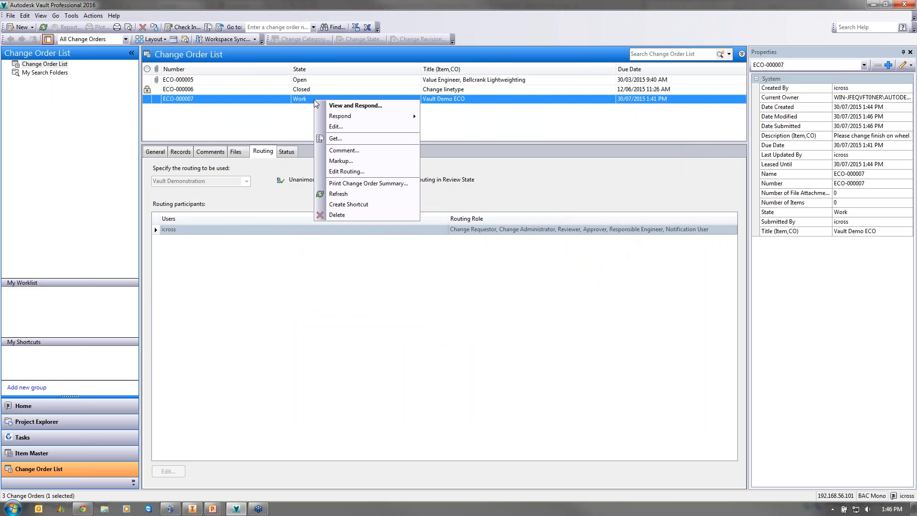
click(361, 106)
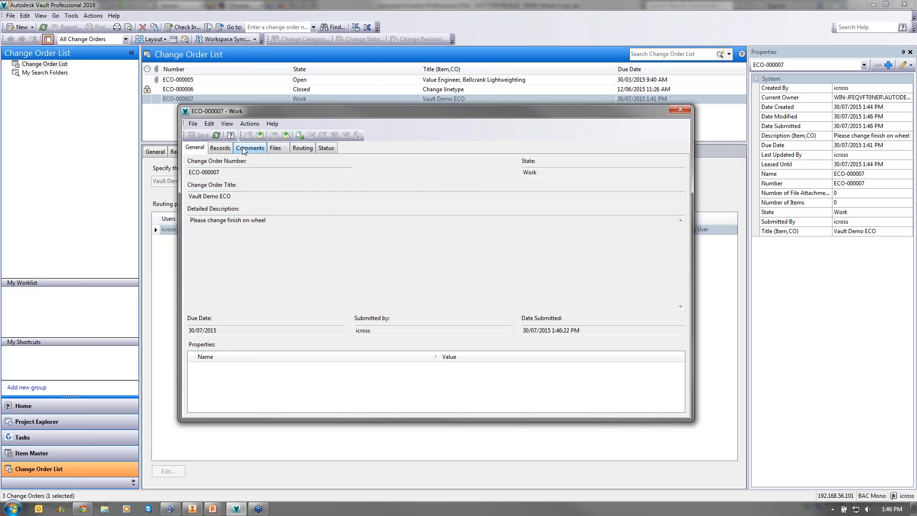
click(221, 148)
right_click(311, 192)
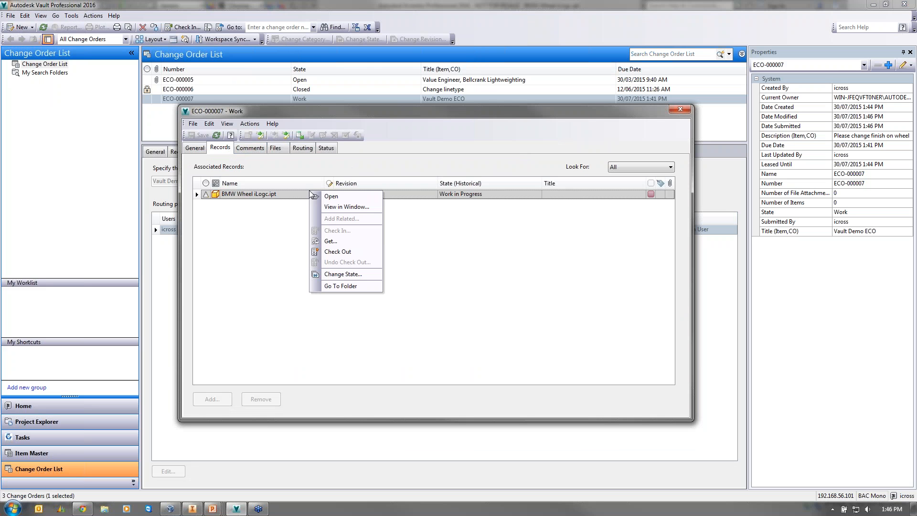
click(342, 275)
click(387, 60)
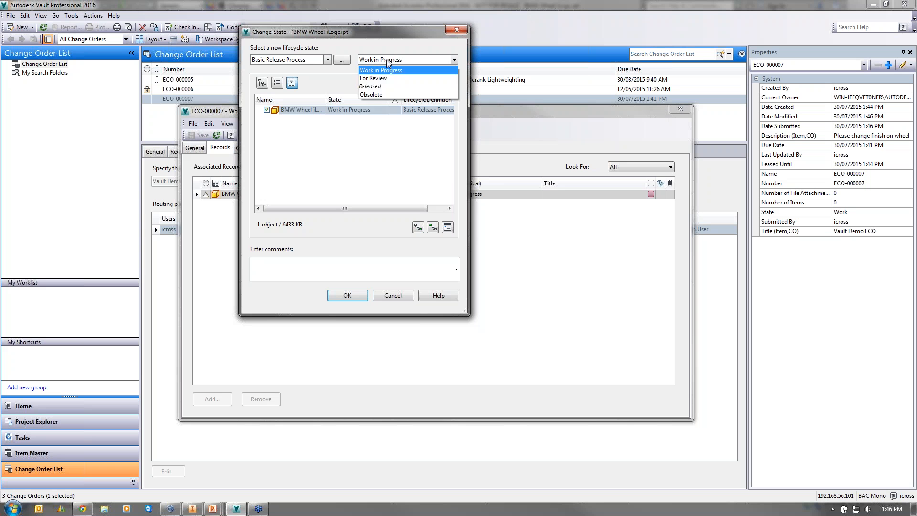
click(382, 78)
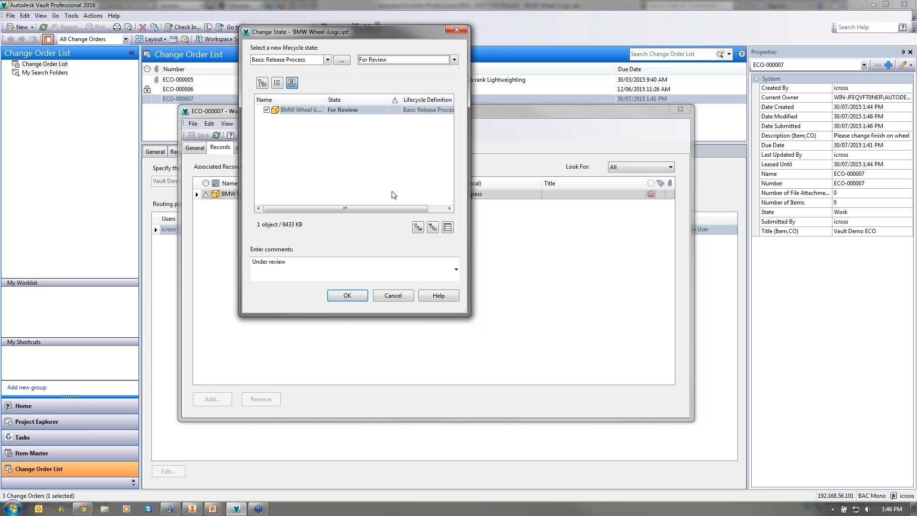
click(348, 296)
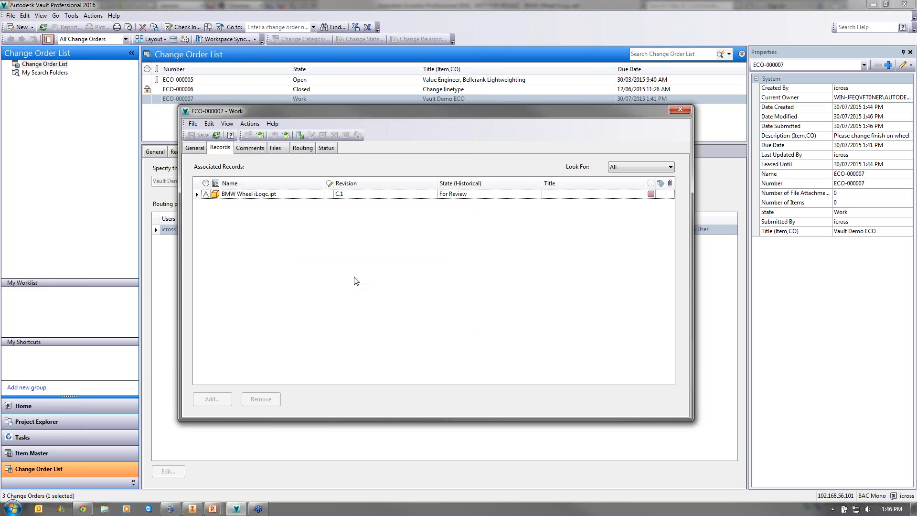
- Submit ECO-000007 to Review, close it, and read its Open, Work and Review comments
click(260, 136)
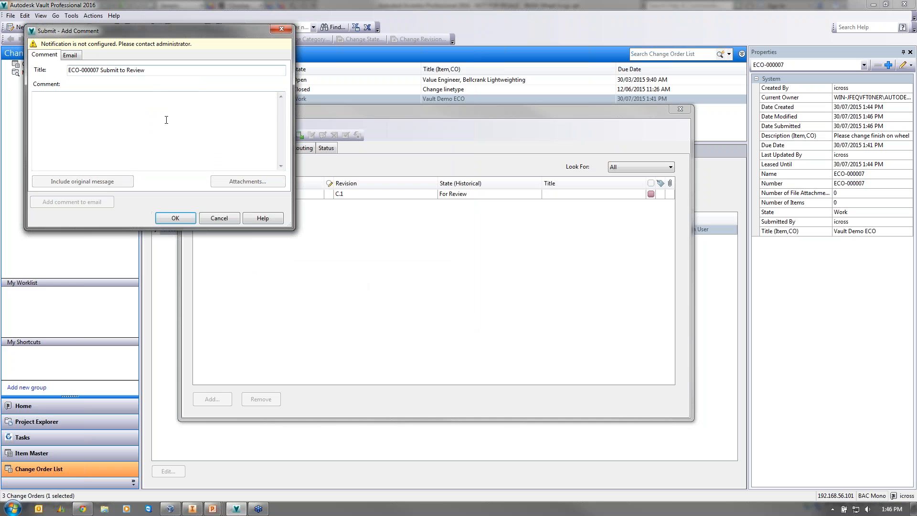
click(175, 218)
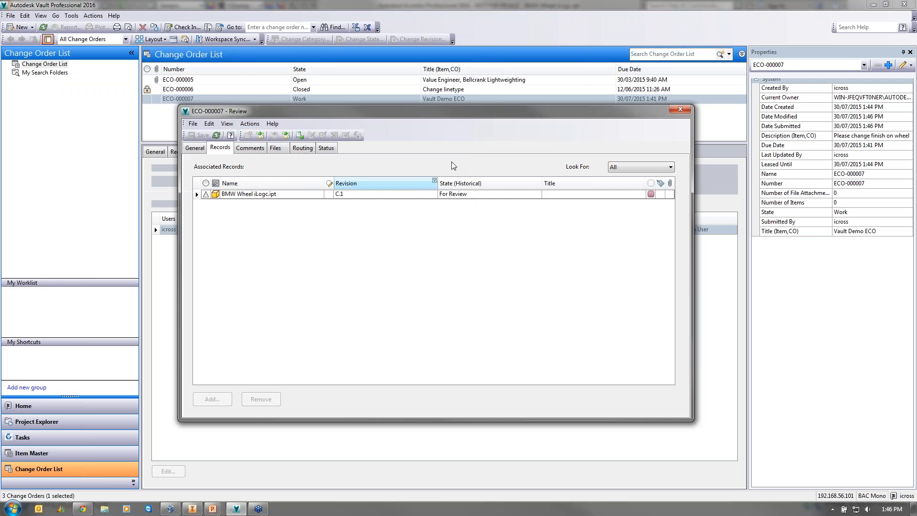
click(680, 109)
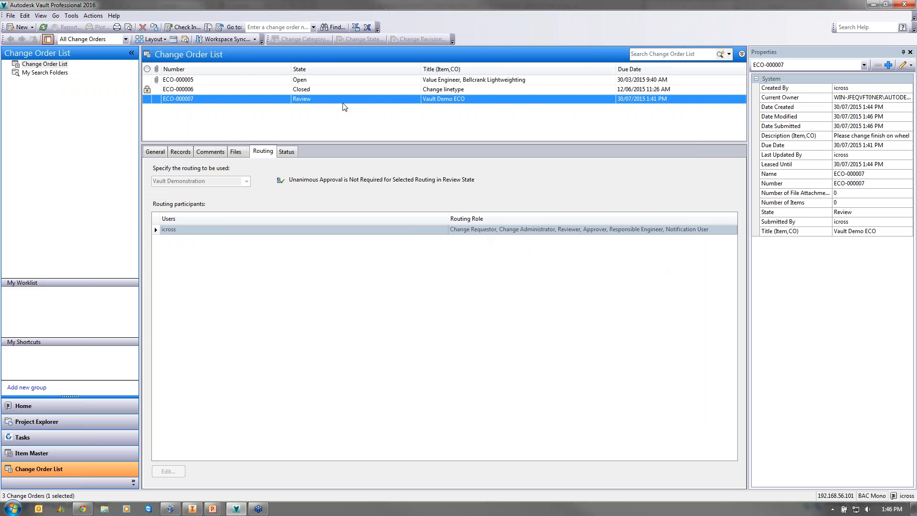
click(208, 154)
click(216, 216)
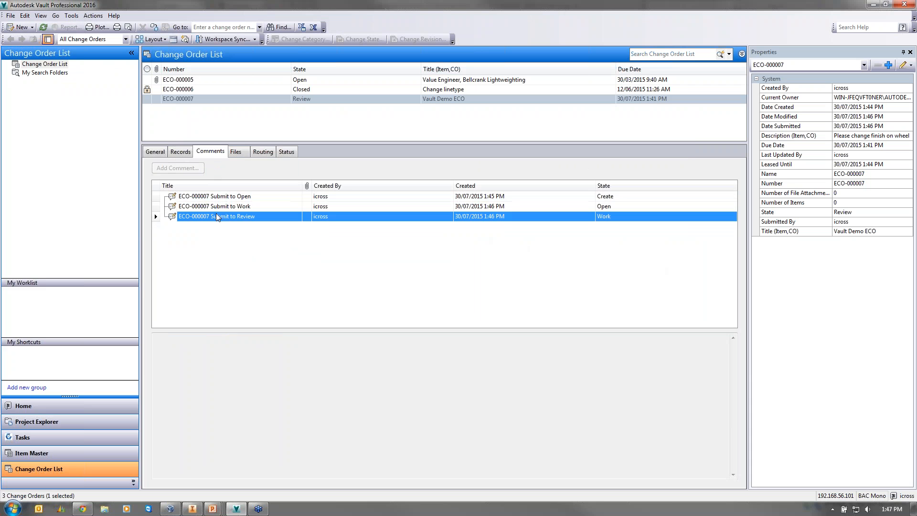
click(217, 207)
click(218, 197)
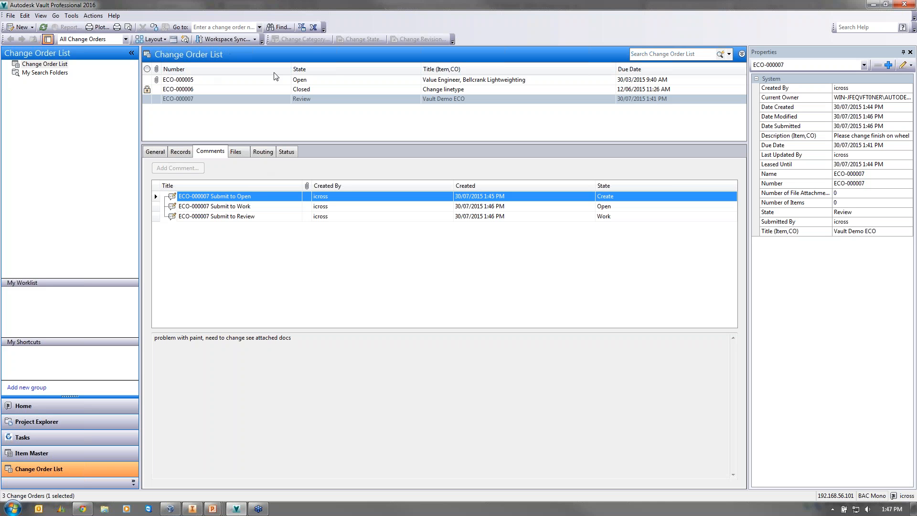
- Approve ECO-000007 with comment 'yes happy', then close the change order and its window
right_click(316, 101)
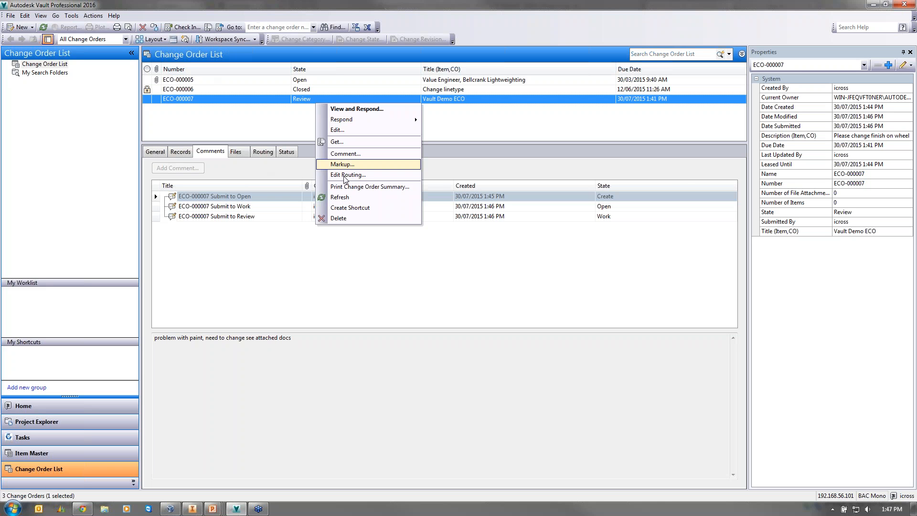
click(357, 109)
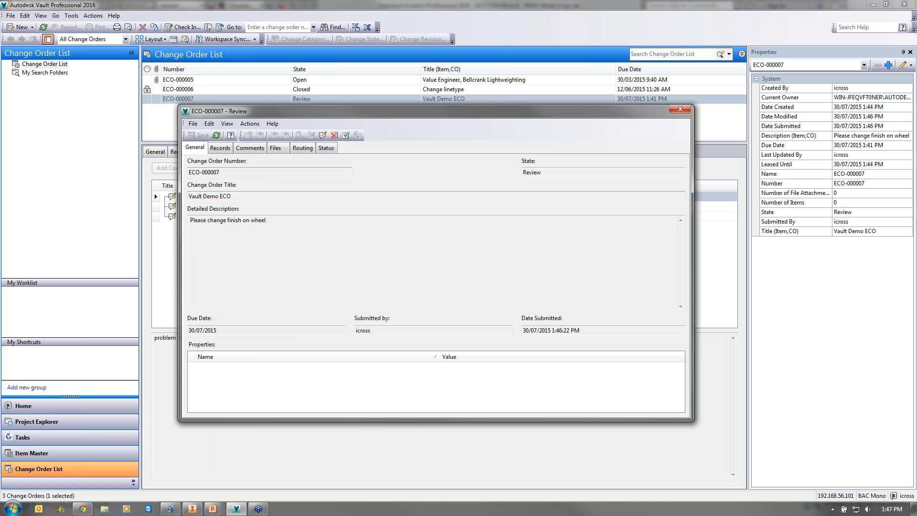
click(345, 135)
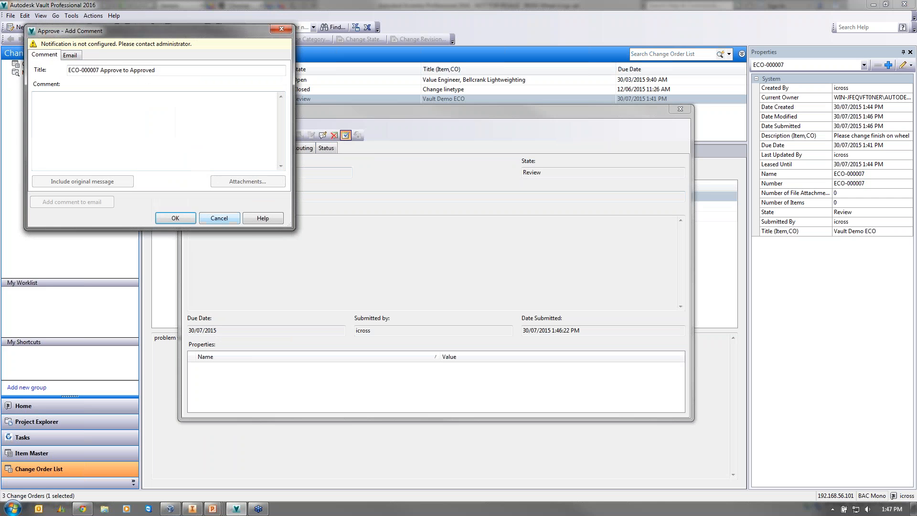
text(y)
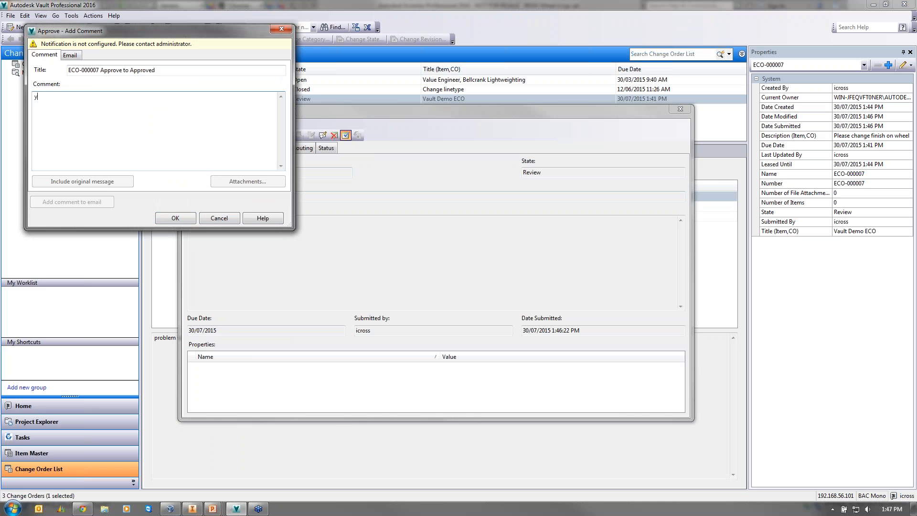
text(es happy)
click(163, 222)
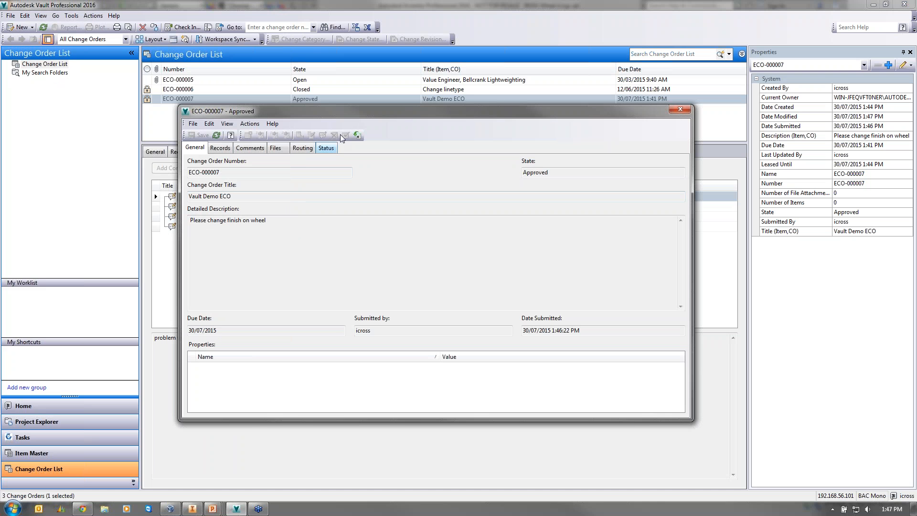
click(357, 136)
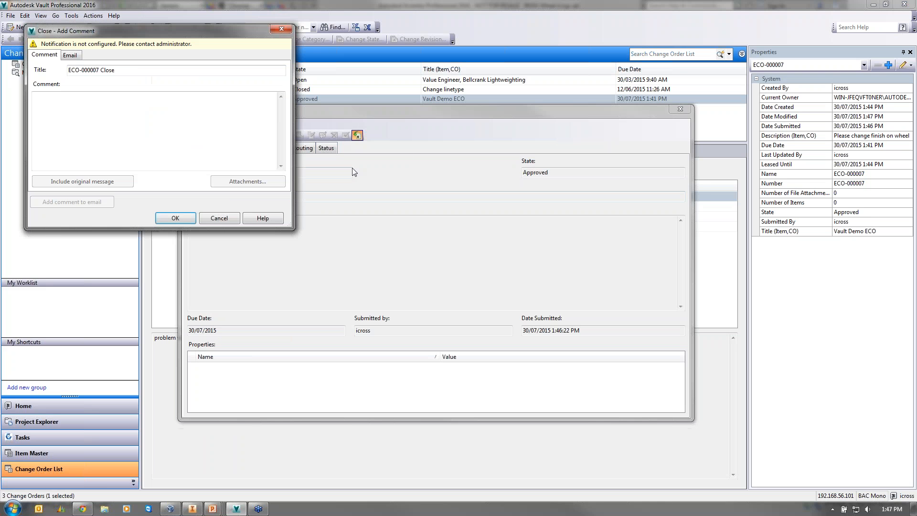
click(175, 218)
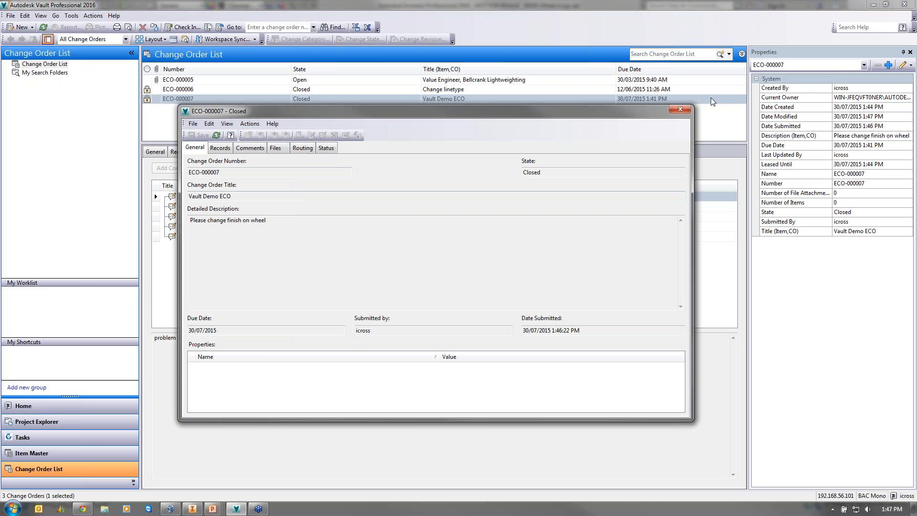
click(681, 109)
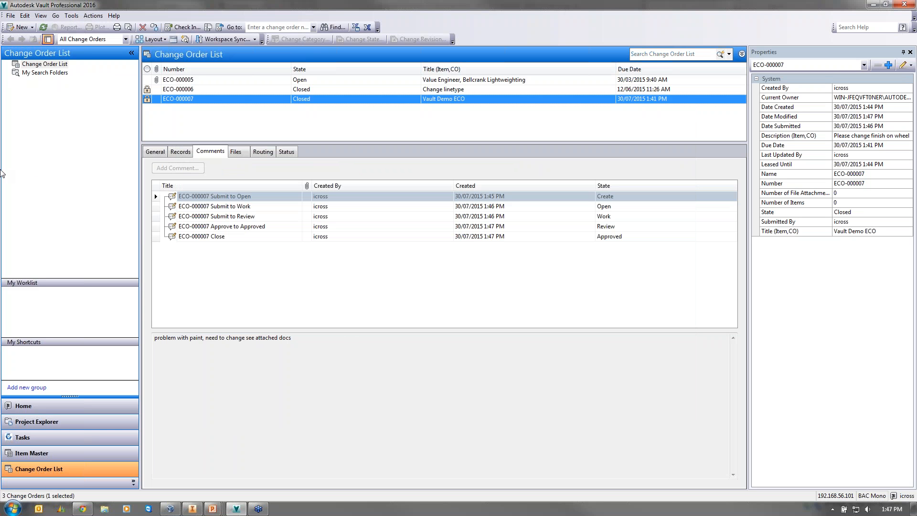
- Change BMW Wheel iLogc.ipt's lifecycle state to Released
click(57, 421)
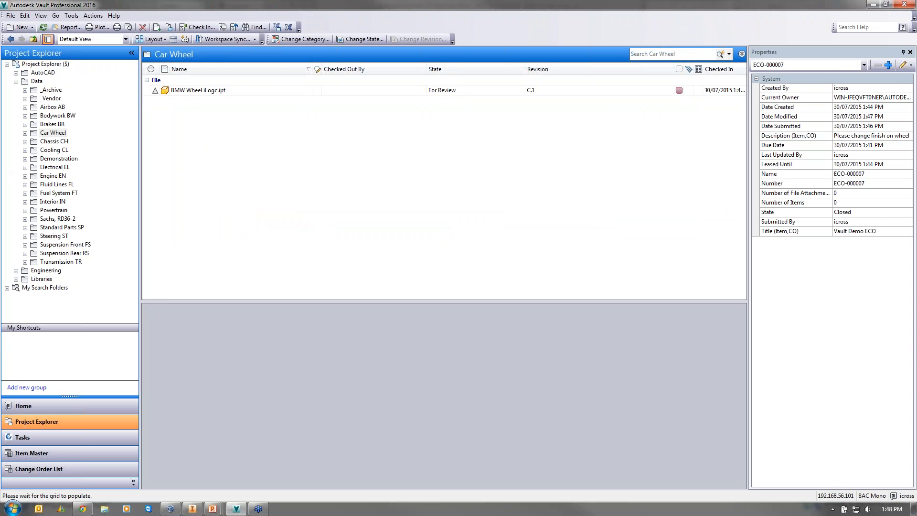
click(435, 89)
right_click(440, 89)
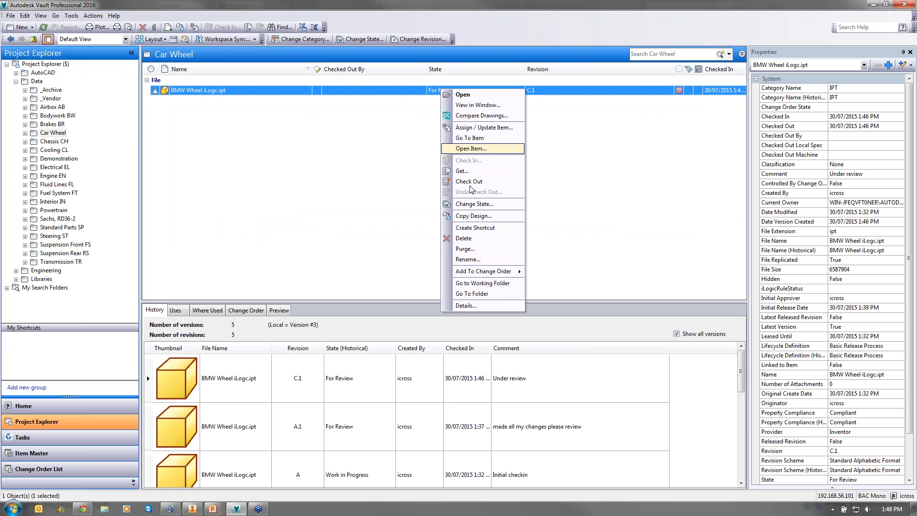
click(474, 204)
click(388, 59)
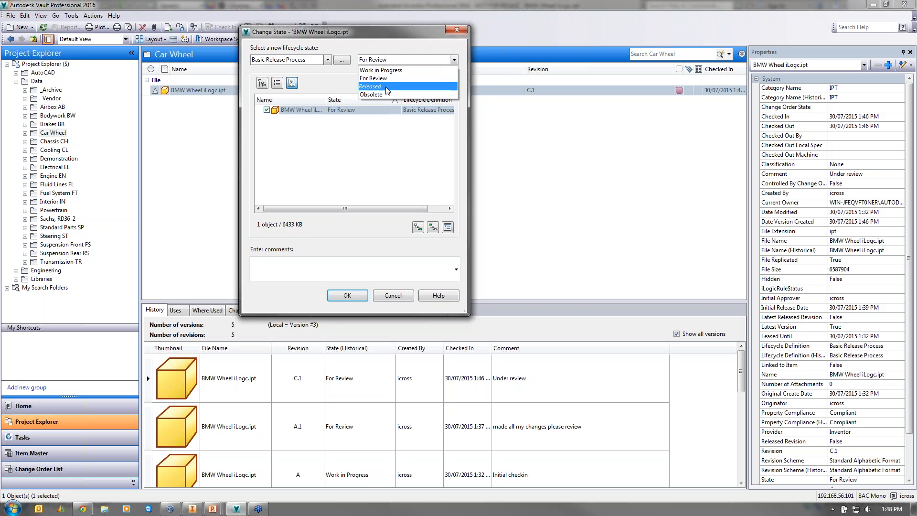
click(387, 88)
click(347, 295)
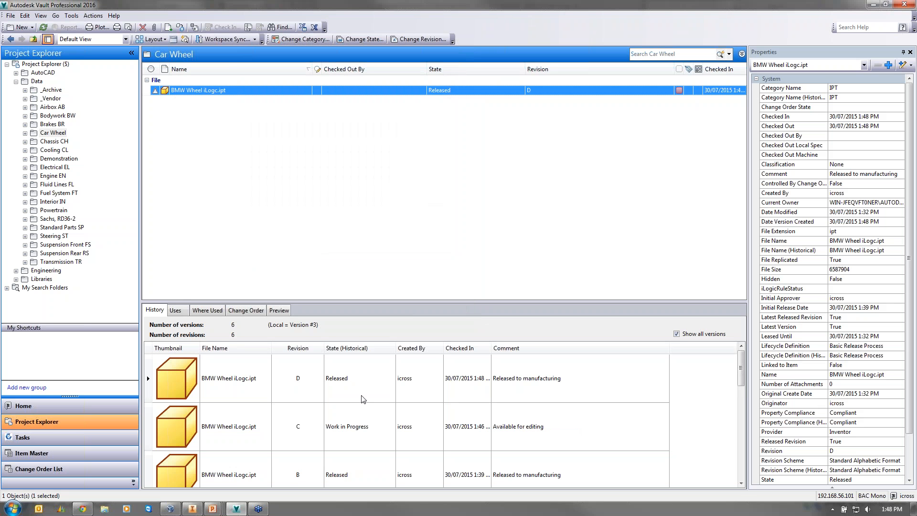
- Open the linked ECO-000007 from the file, read its Work, Review, Approve and Close comments
click(245, 311)
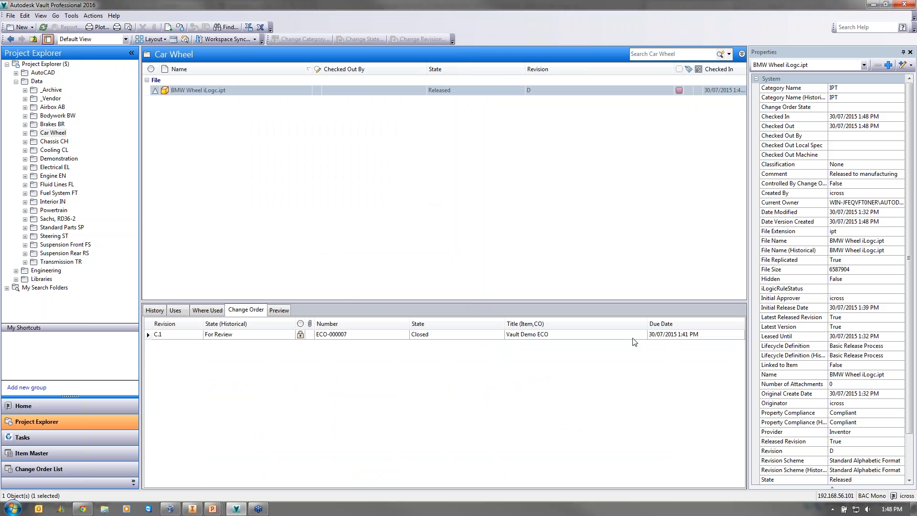
click(194, 336)
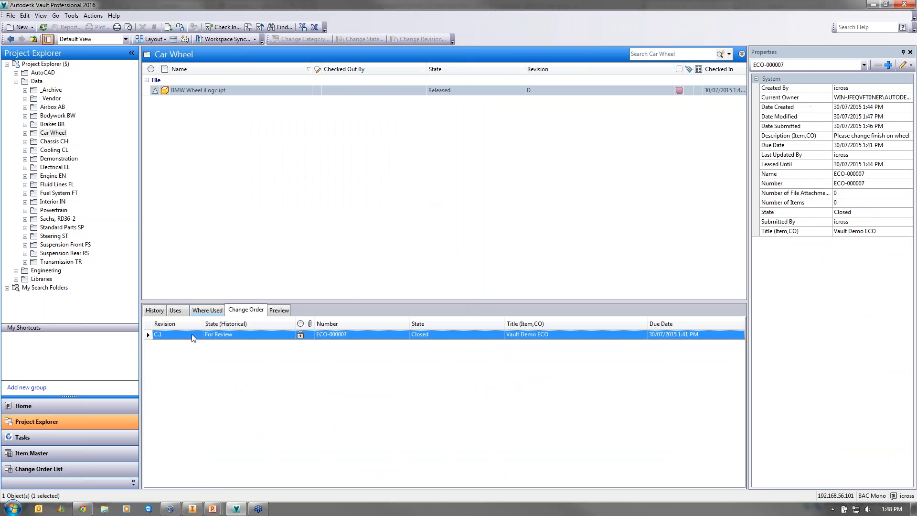
double_click(218, 336)
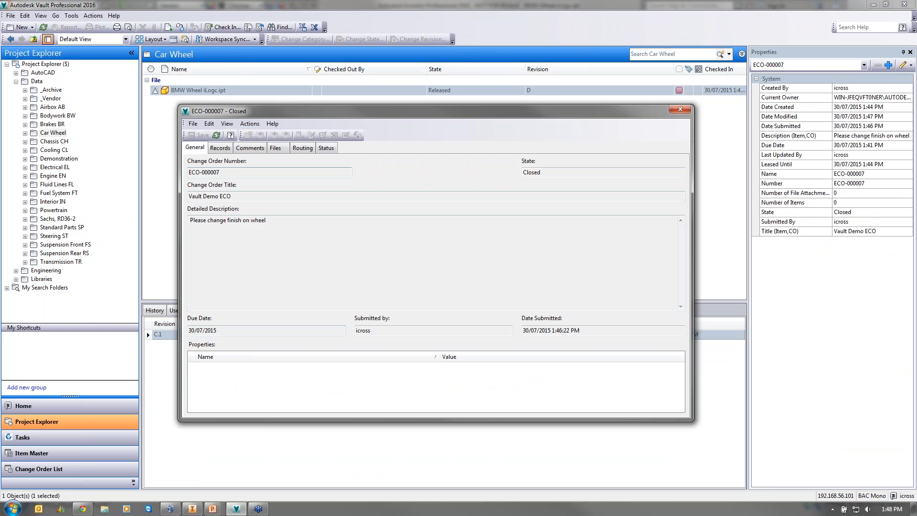
click(220, 148)
click(250, 148)
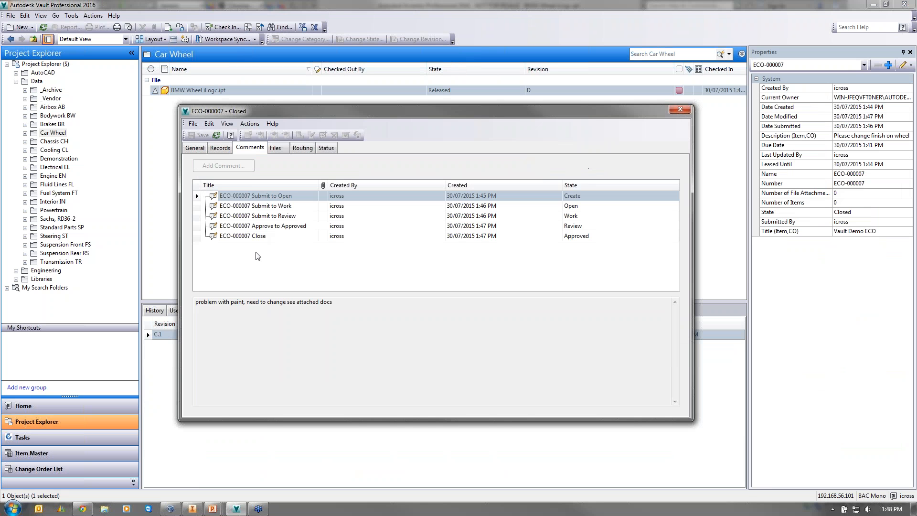
click(270, 206)
click(275, 216)
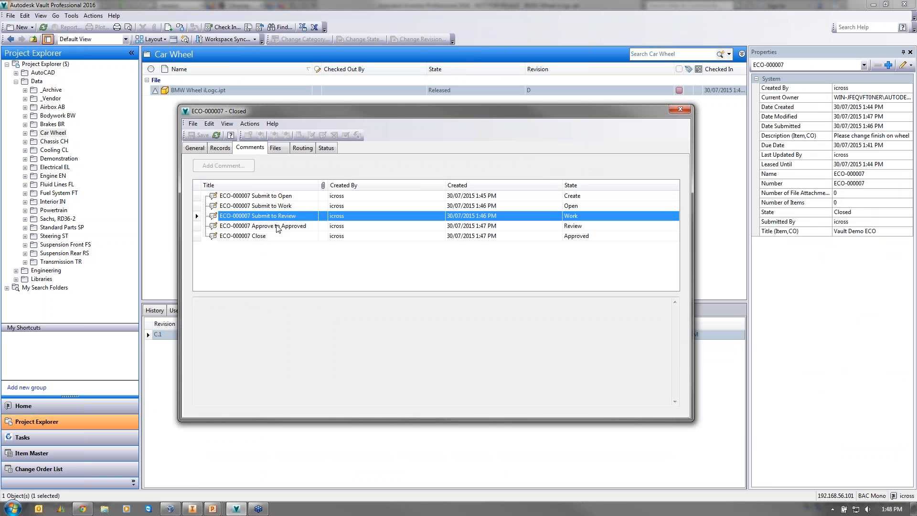
click(277, 226)
click(275, 236)
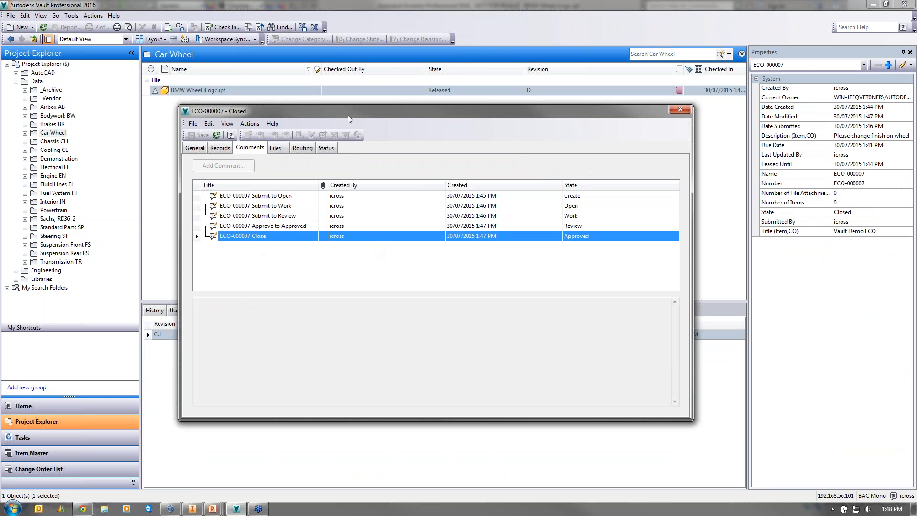
drag(355, 117, 346, 146)
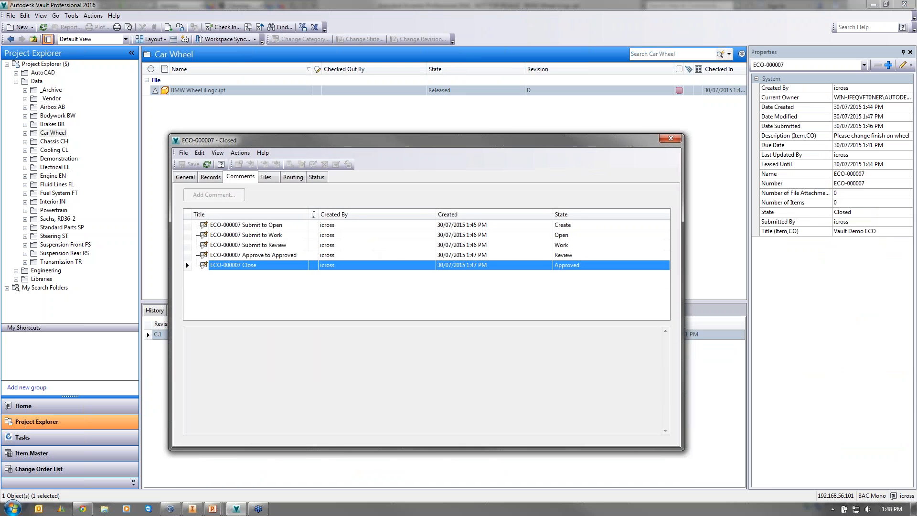
click(671, 138)
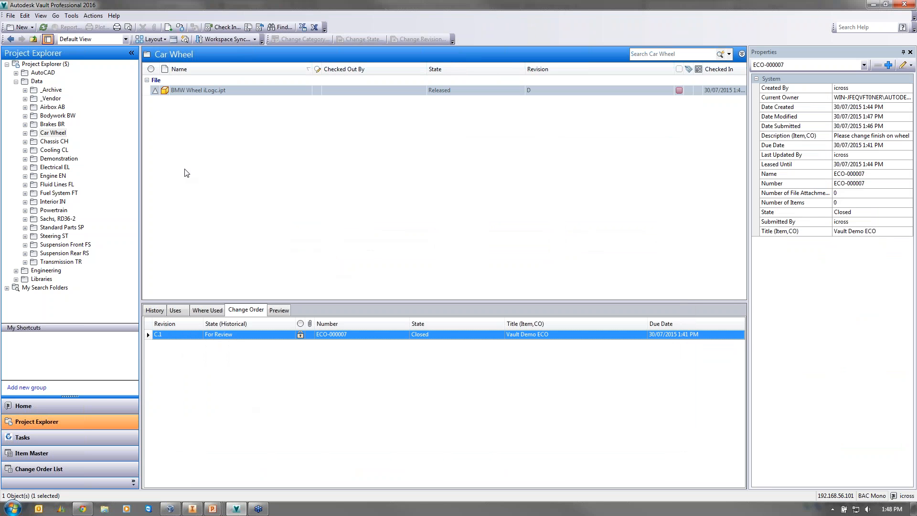
click(71, 15)
mouse_move(147, 87)
click(198, 97)
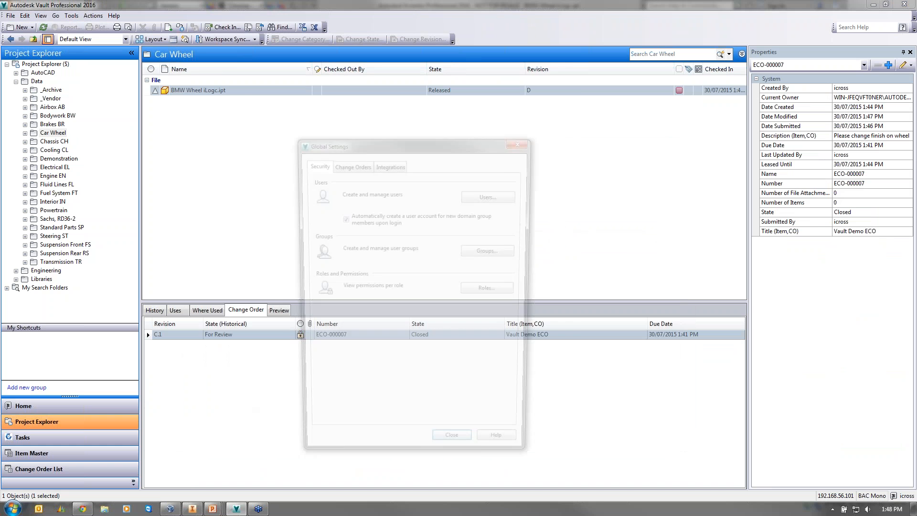
click(491, 193)
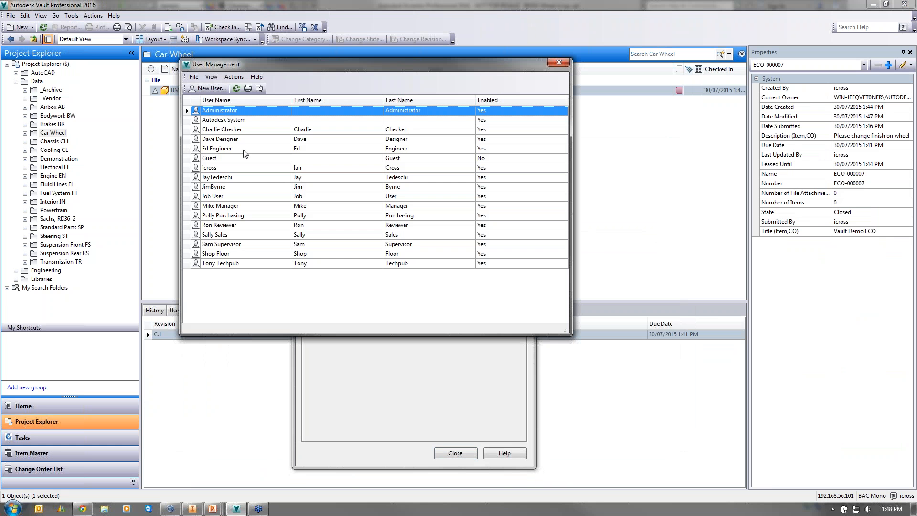
double_click(222, 130)
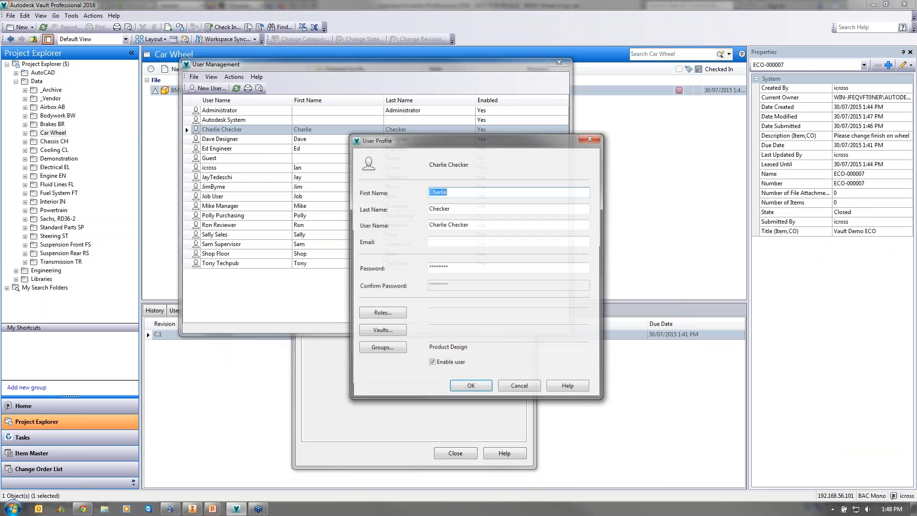
click(509, 242)
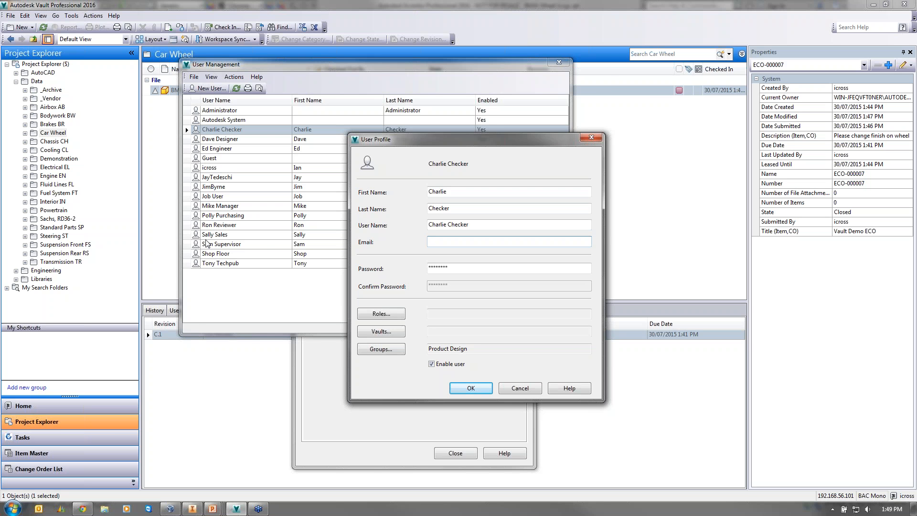
click(524, 388)
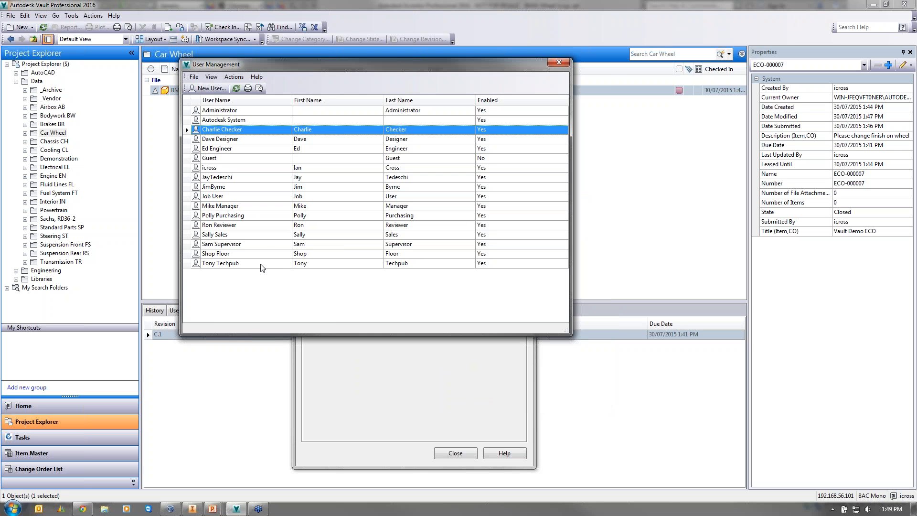
click(559, 62)
click(492, 250)
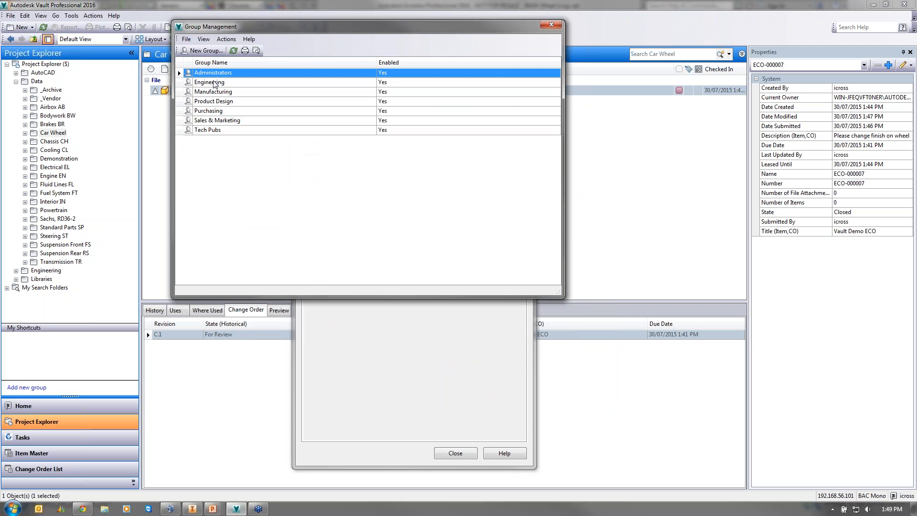
click(554, 27)
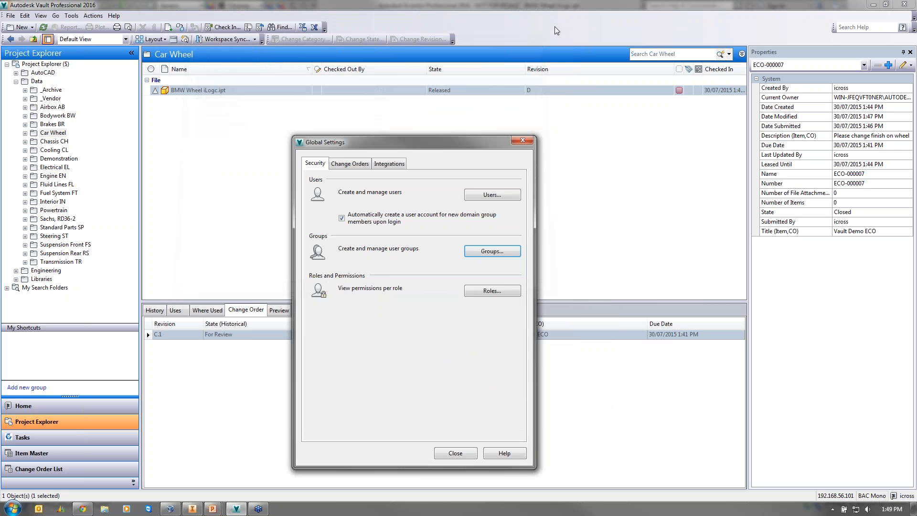
click(343, 163)
click(477, 195)
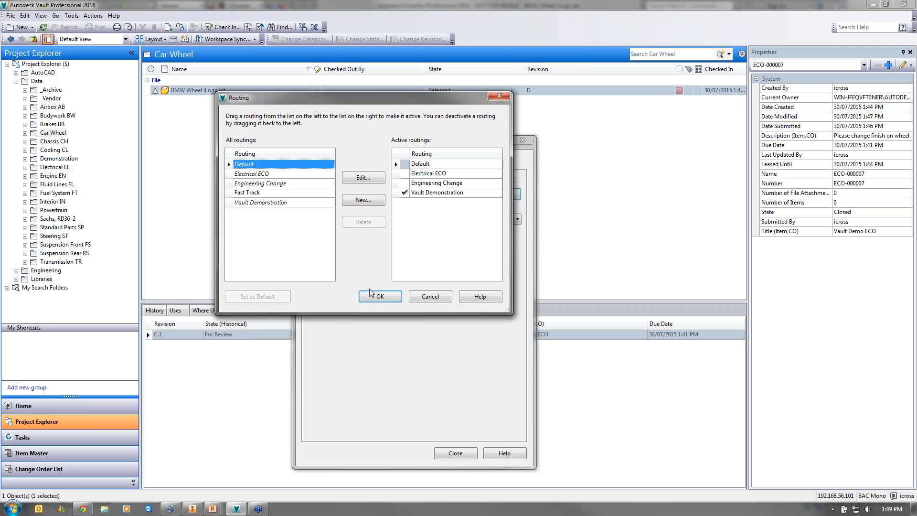
click(430, 296)
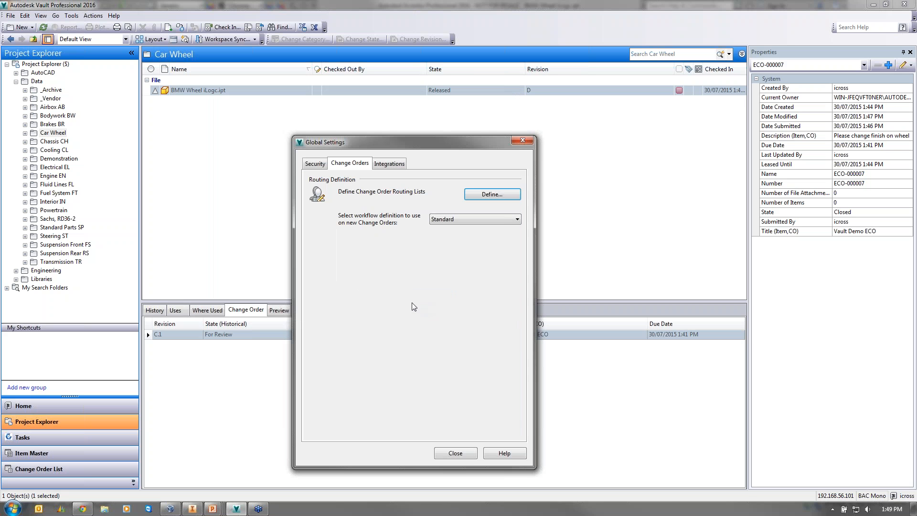
click(523, 141)
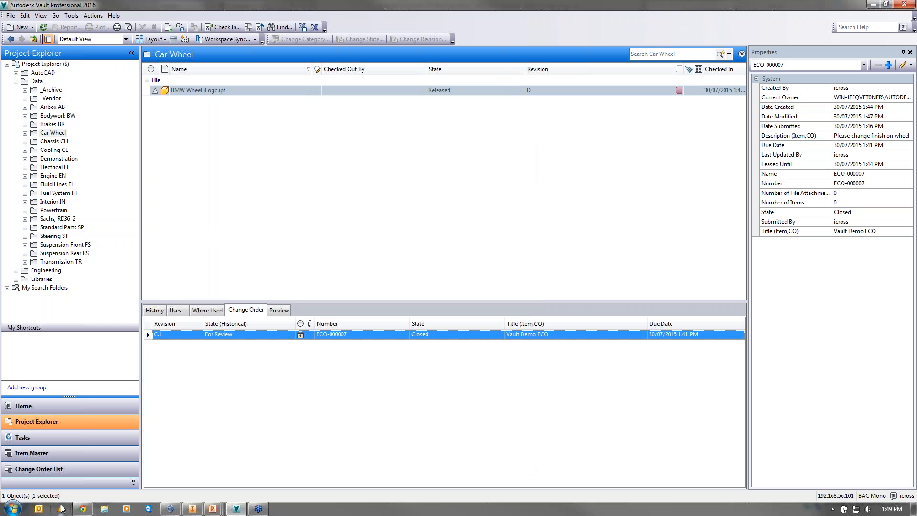
- Sign in to the BAC Mono vault in Chrome with a replacement user name and password
click(81, 508)
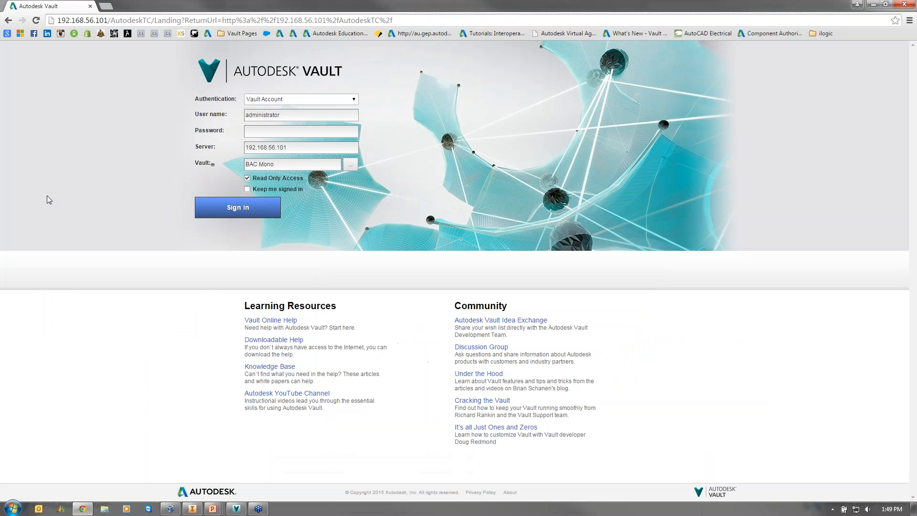
drag(58, 21, 145, 19)
click(189, 116)
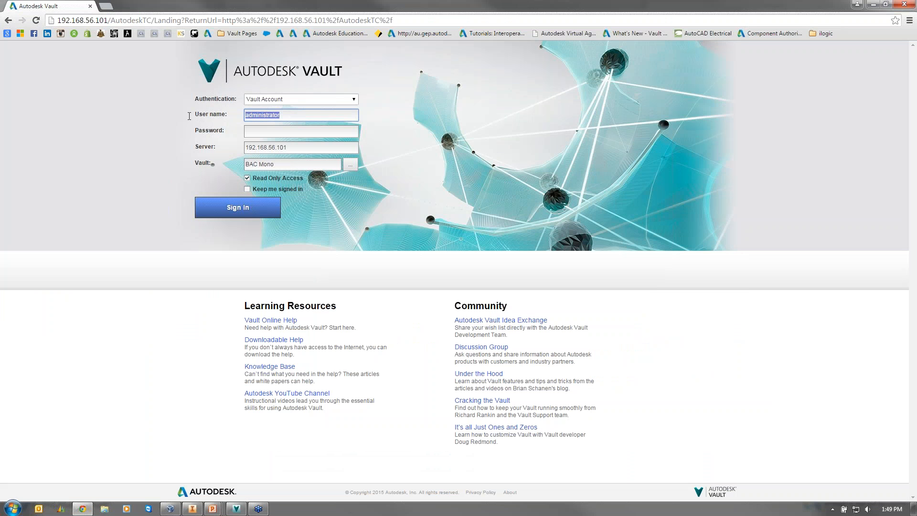
key(Tab)
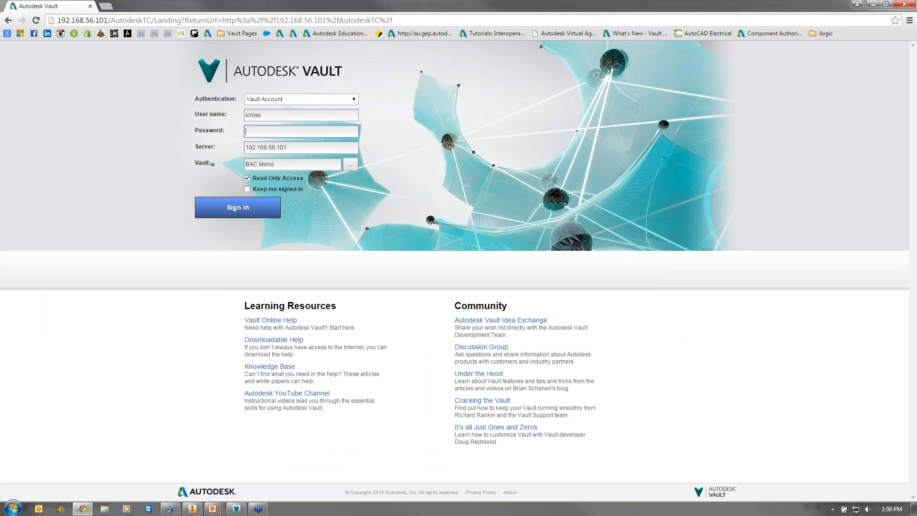
click(248, 205)
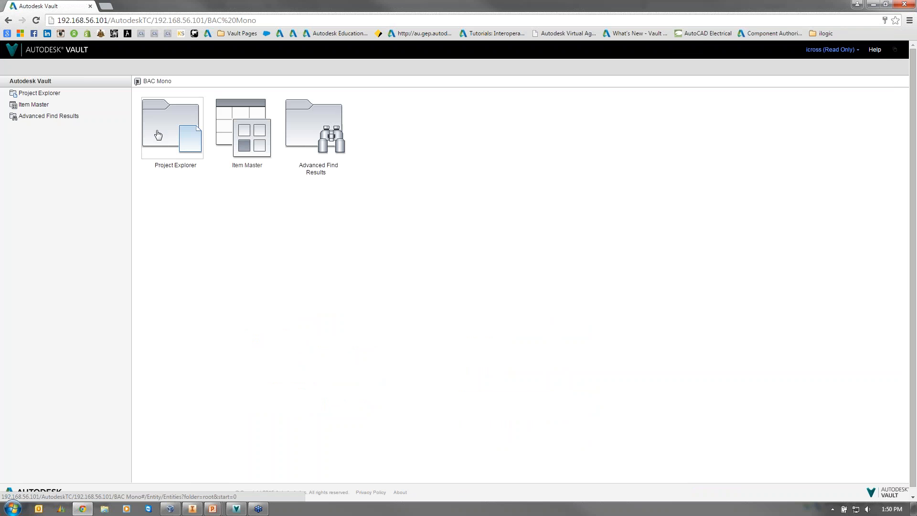
- Browse Project Explorer to Data › Bodywork BW and open M-BW-1009.ipt's details
click(162, 149)
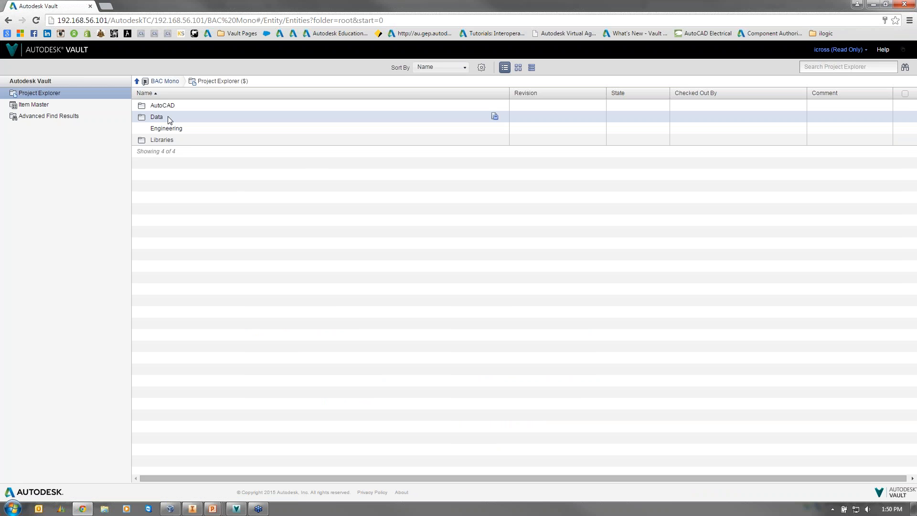
click(157, 120)
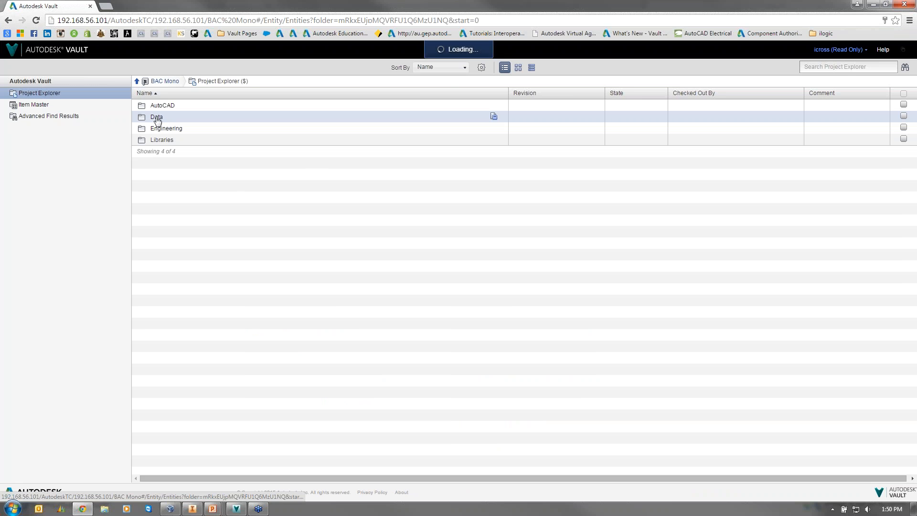
click(162, 140)
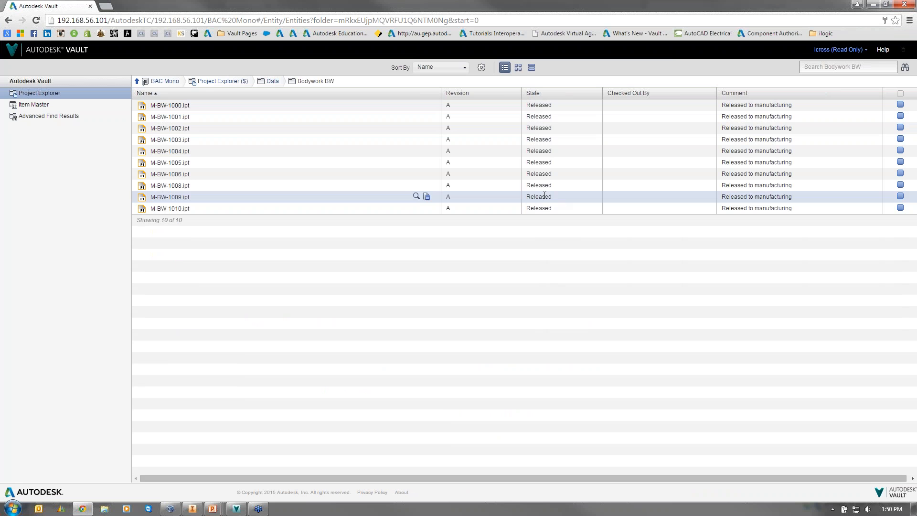
click(170, 198)
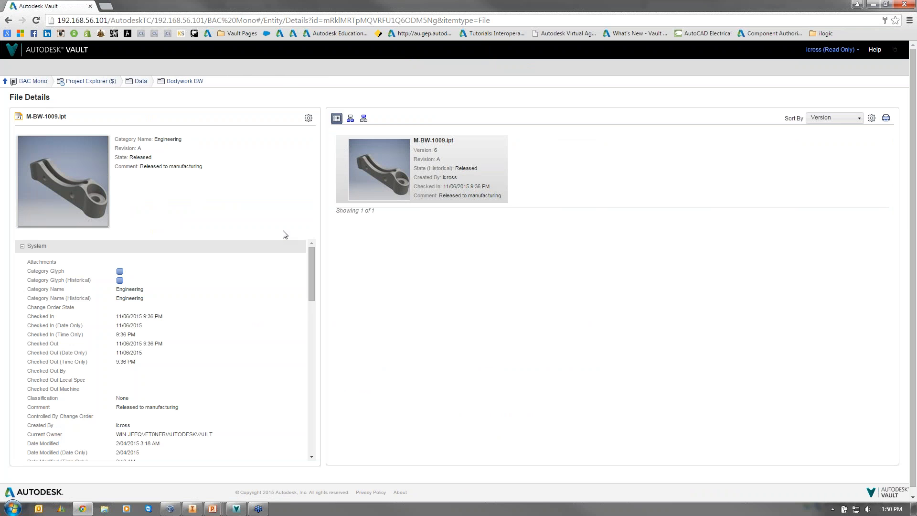
scroll(309, 287, down, 2)
drag(309, 287, 310, 404)
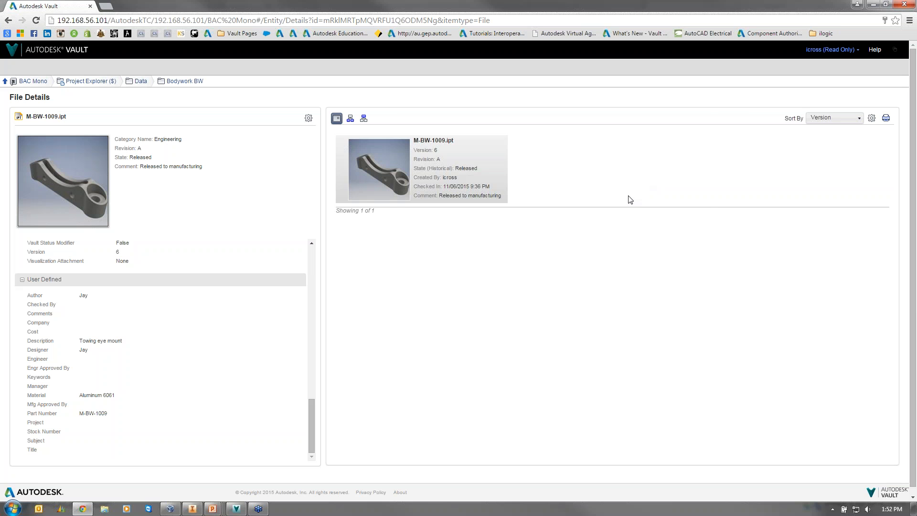
key(alt+Tab)
key(alt+Tab)
key(alt+Tab)
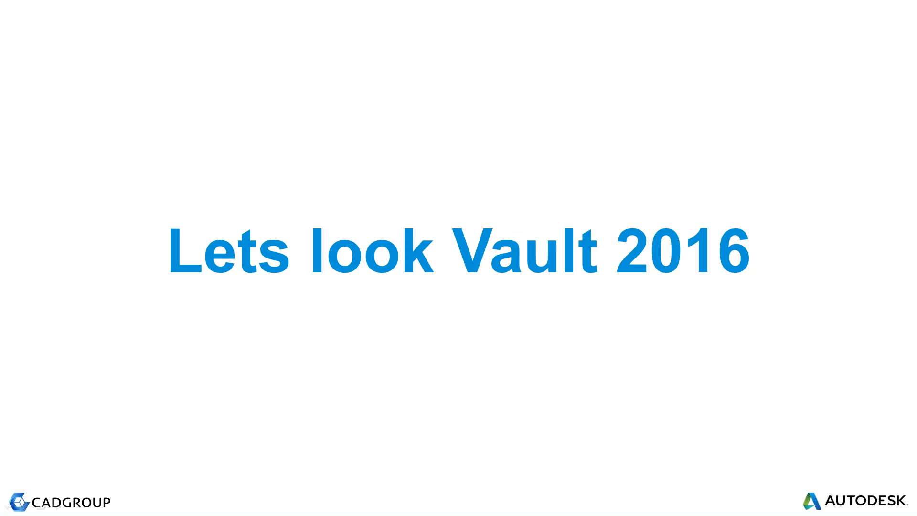
- Advance past the AnyCAD support and Prerequisites slides to Versions and Main Features
key(Right)
key(Right)
key(Right)
key(Right)
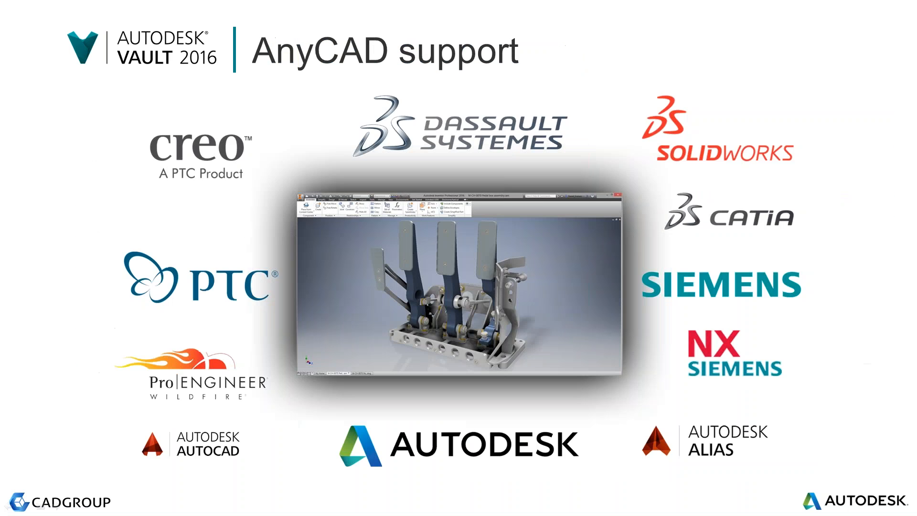
key(Right)
key(Right)
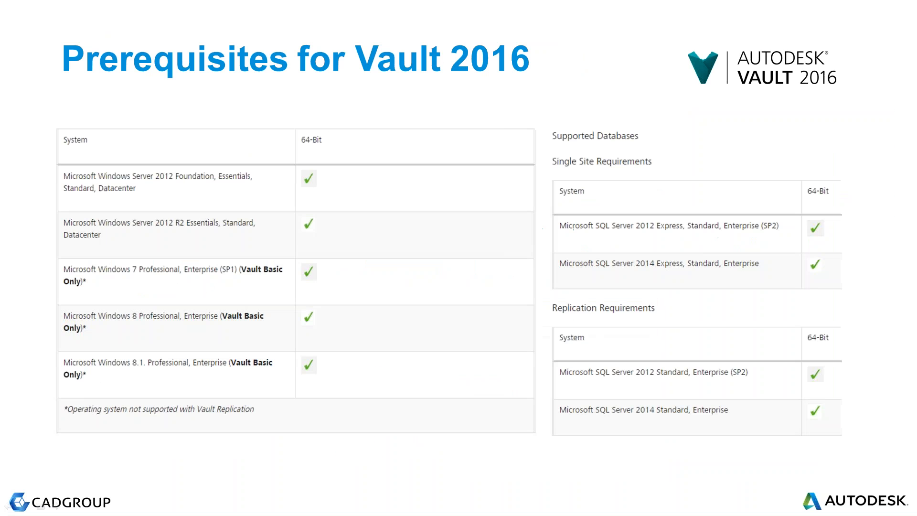
key(Right)
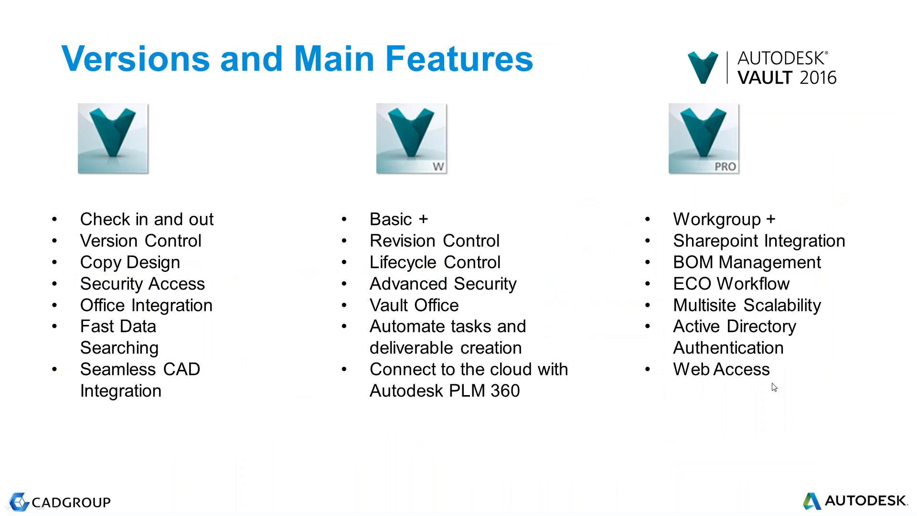